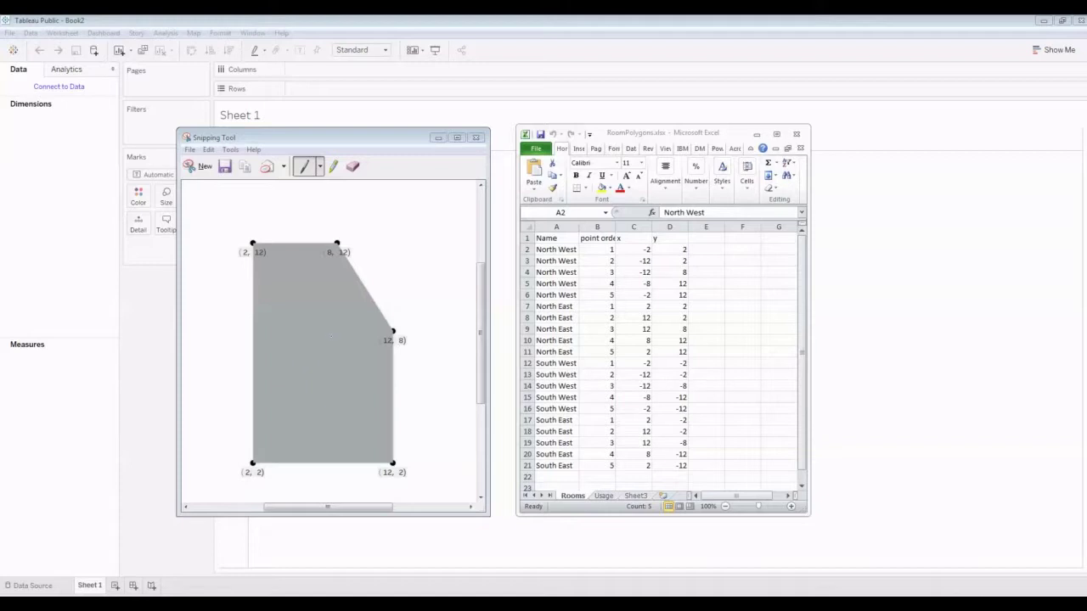
Review the North East, North West and South West room point rows in the Excel sheet.
click(560, 310)
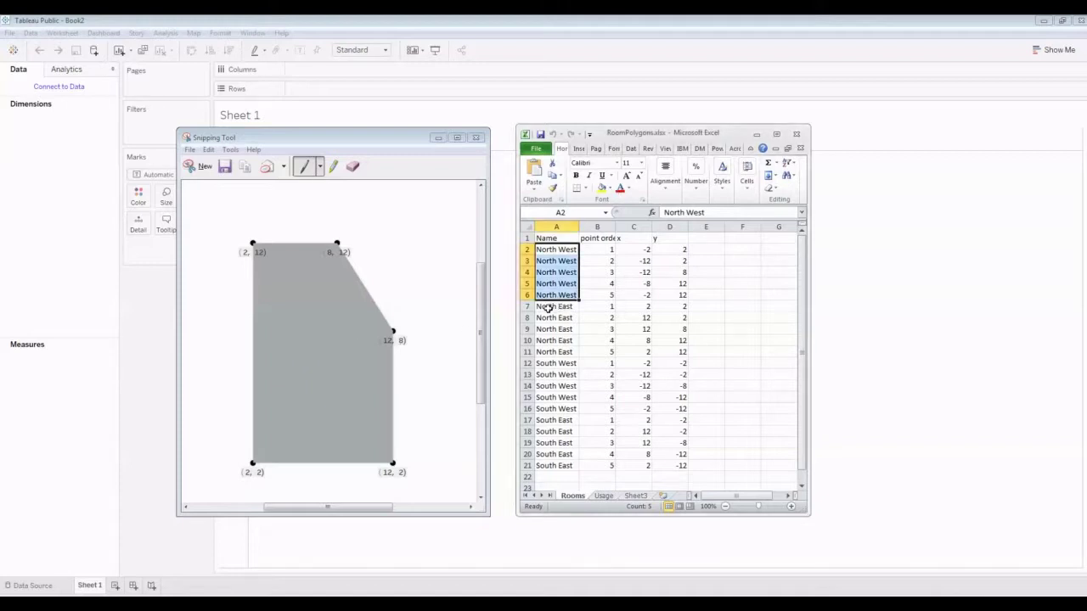
drag(557, 309, 673, 354)
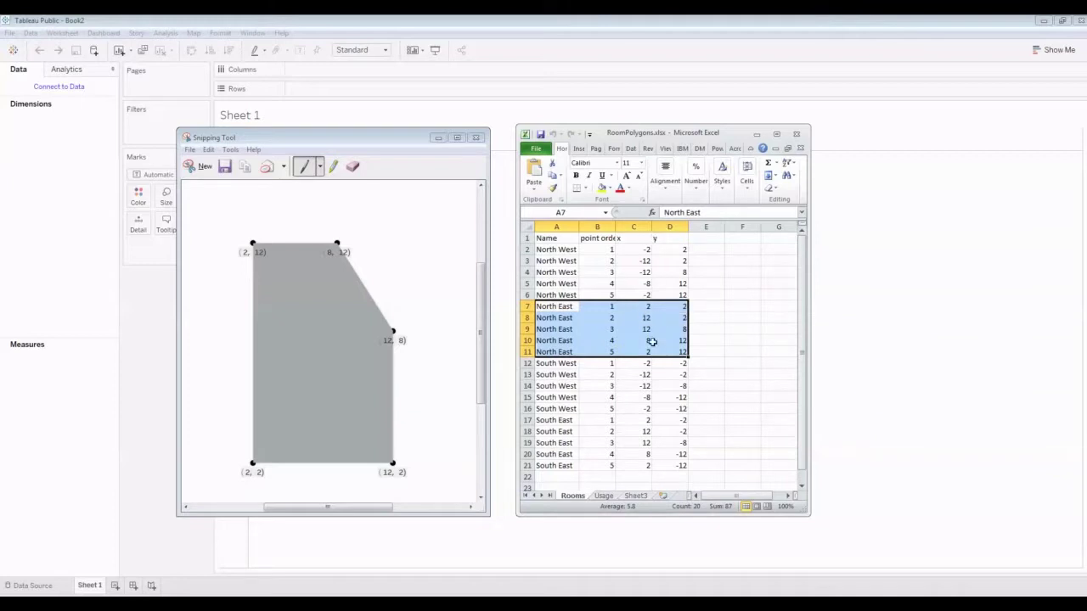
drag(607, 308, 605, 350)
drag(559, 306, 680, 355)
drag(564, 251, 661, 295)
drag(558, 364, 679, 410)
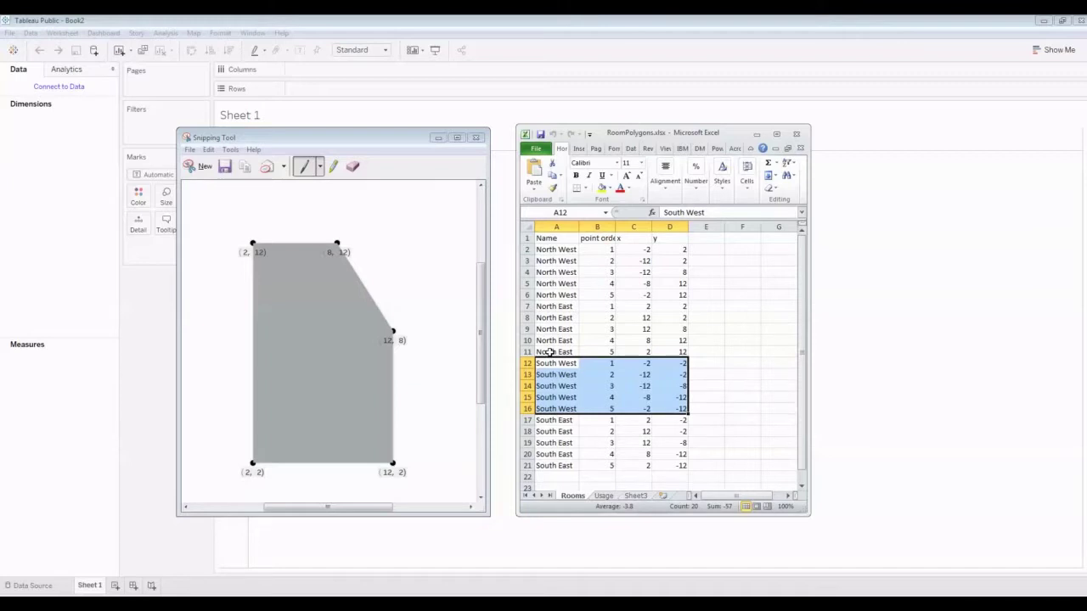
Connect Tableau to RoomPolygons.xlsx as a new Microsoft Excel data source.
click(399, 24)
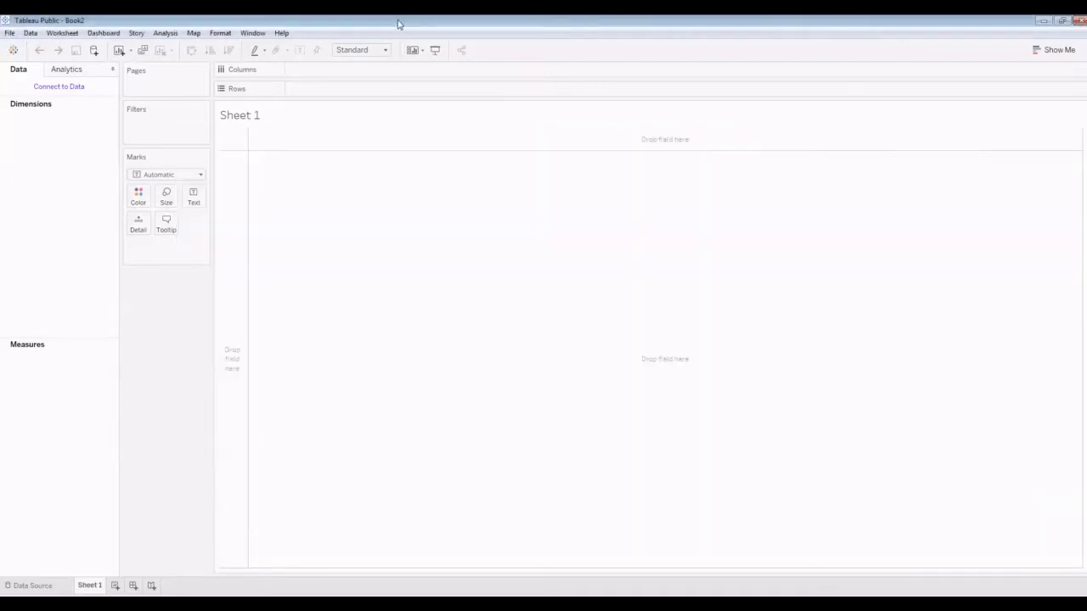
click(31, 33)
click(64, 46)
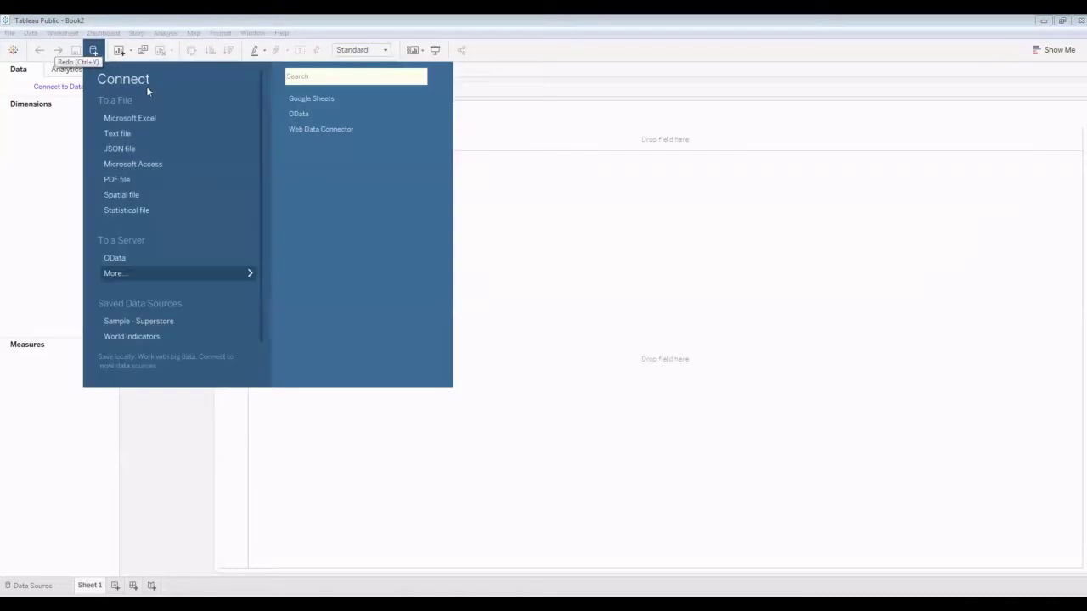
click(131, 120)
click(252, 154)
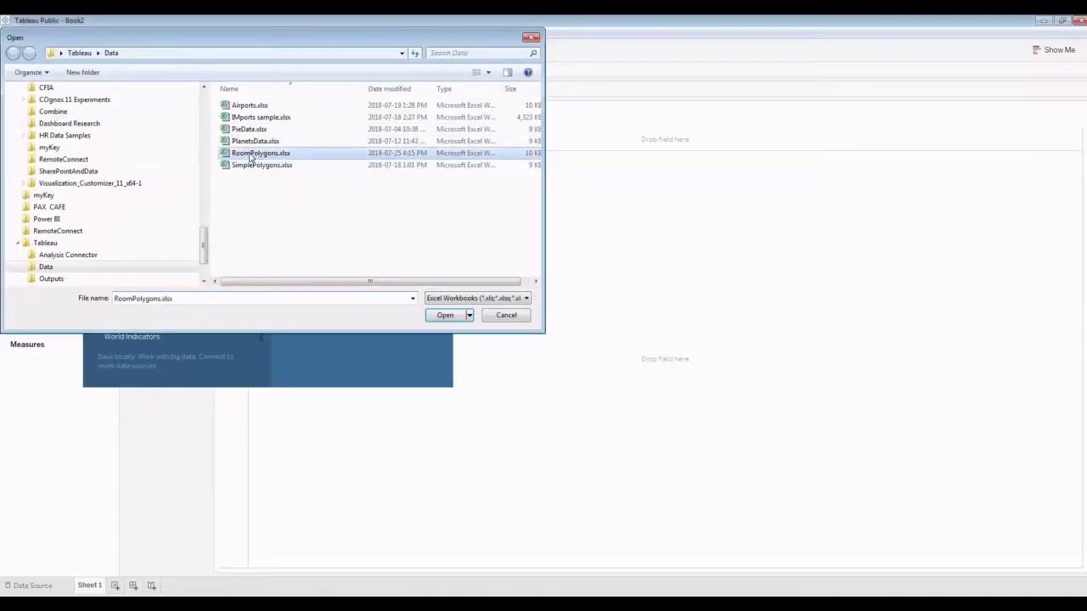
double_click(251, 154)
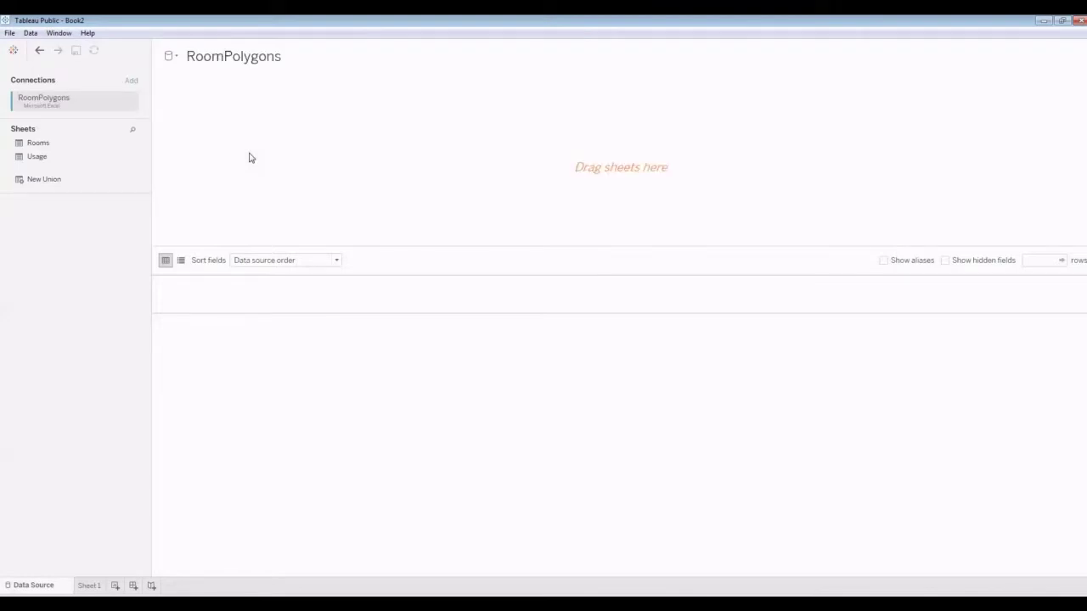
Review the Usage sheet's occupancy records for 2018-10-20 and 2018-10-21 in Excel.
key(alt+Tab)
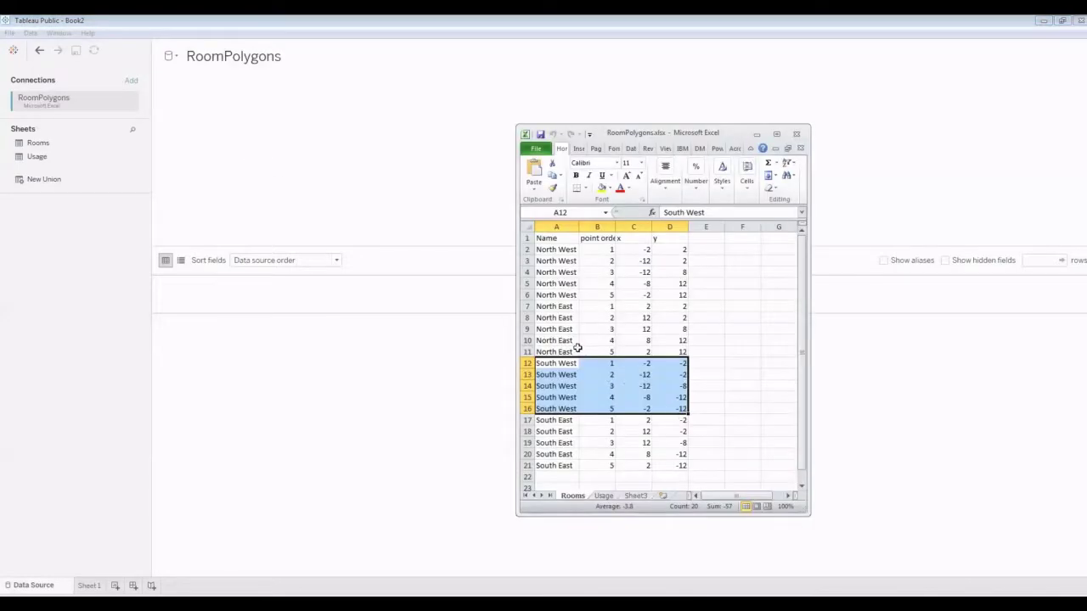
click(603, 497)
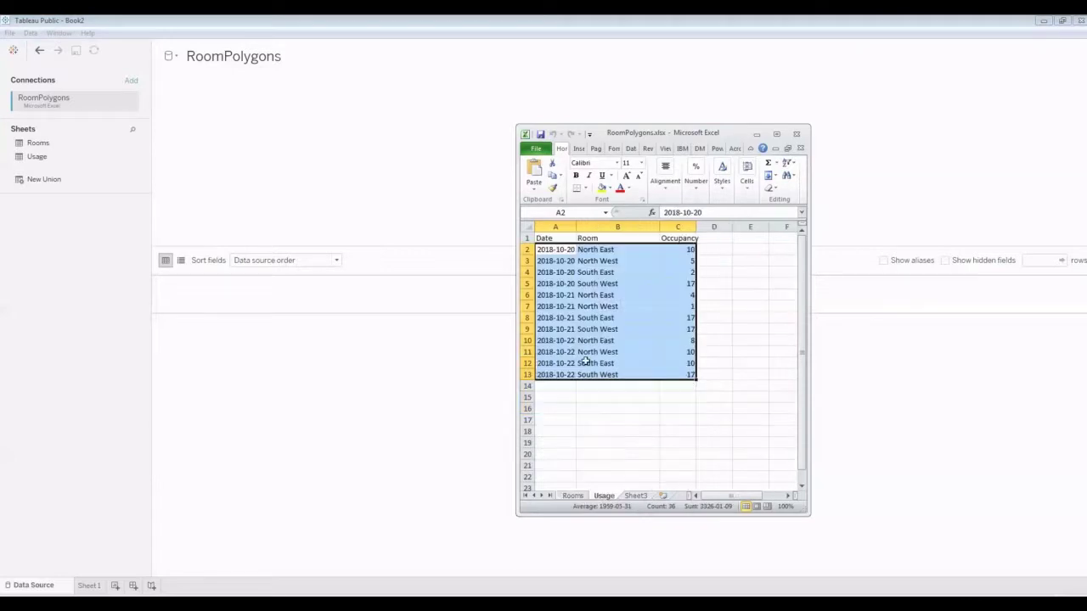
click(594, 250)
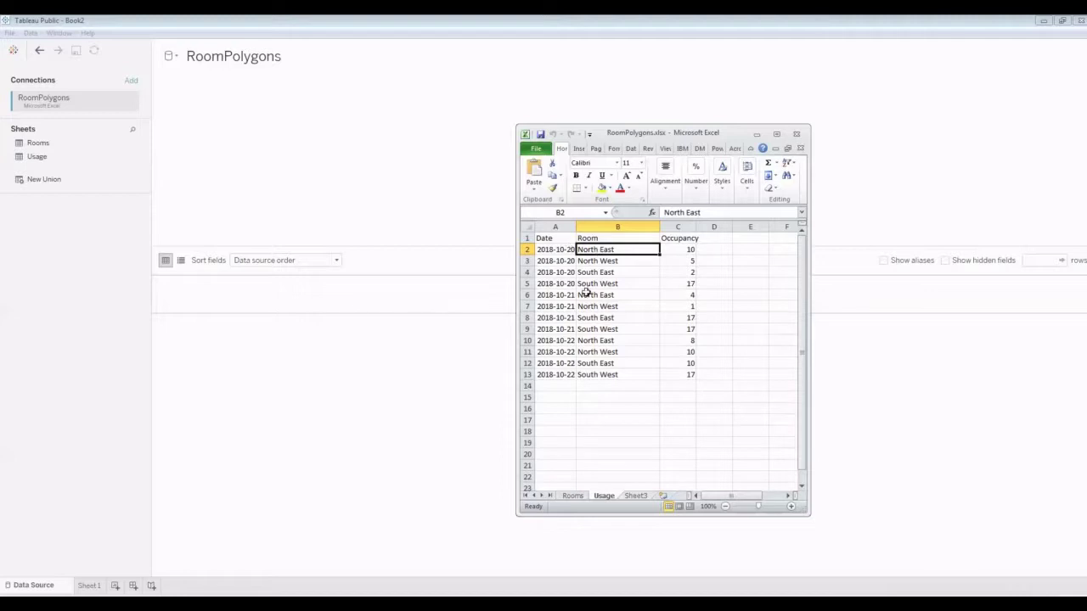
click(675, 249)
drag(563, 250, 684, 272)
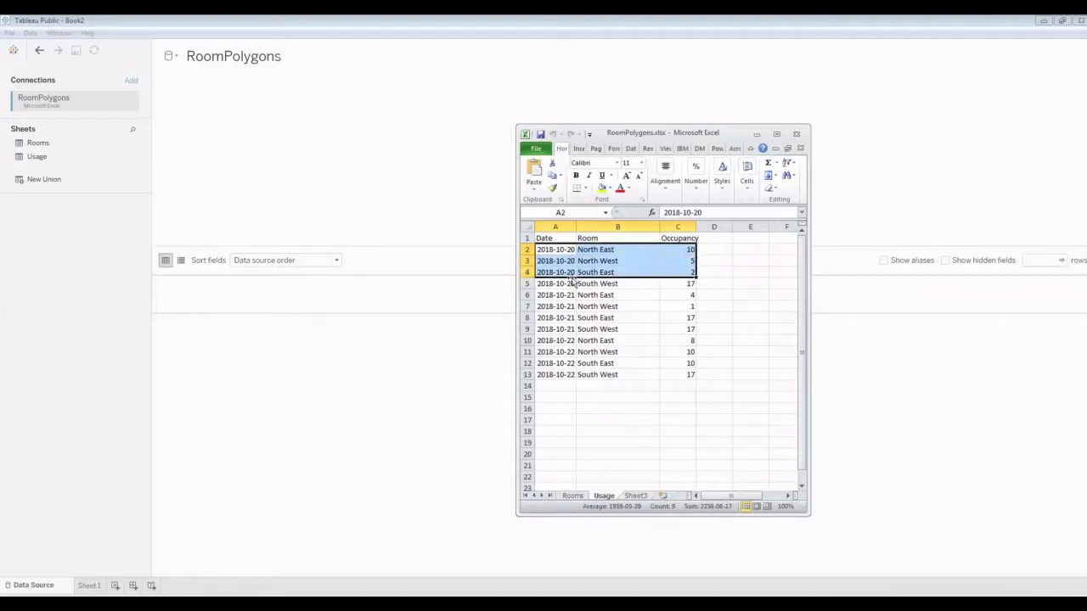
drag(566, 287, 678, 313)
Add the Rooms and Usage sheets and inner-join them on Name = Room.
click(573, 37)
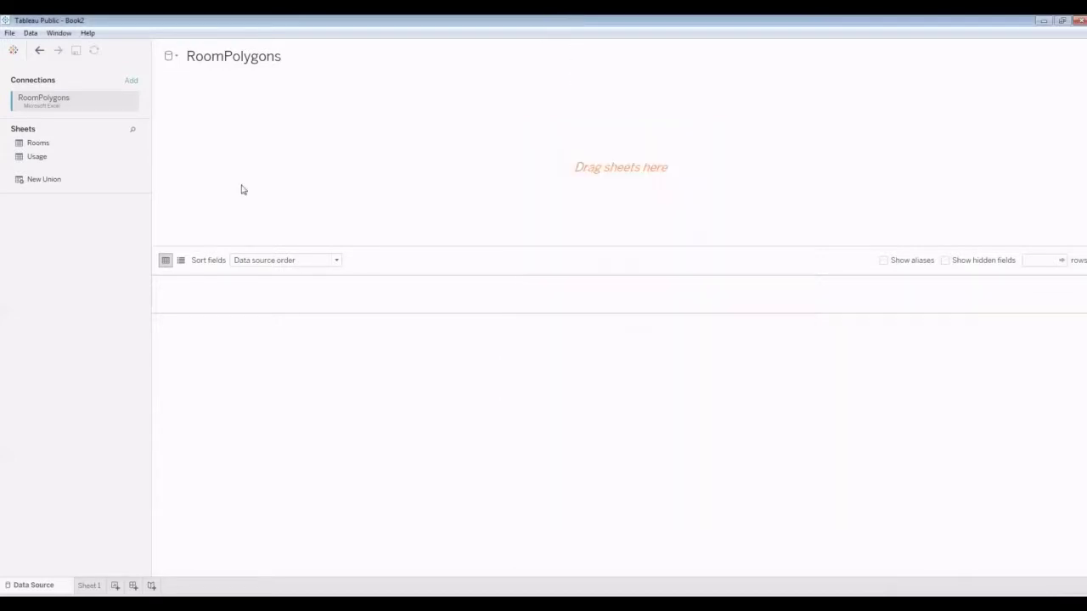
double_click(38, 144)
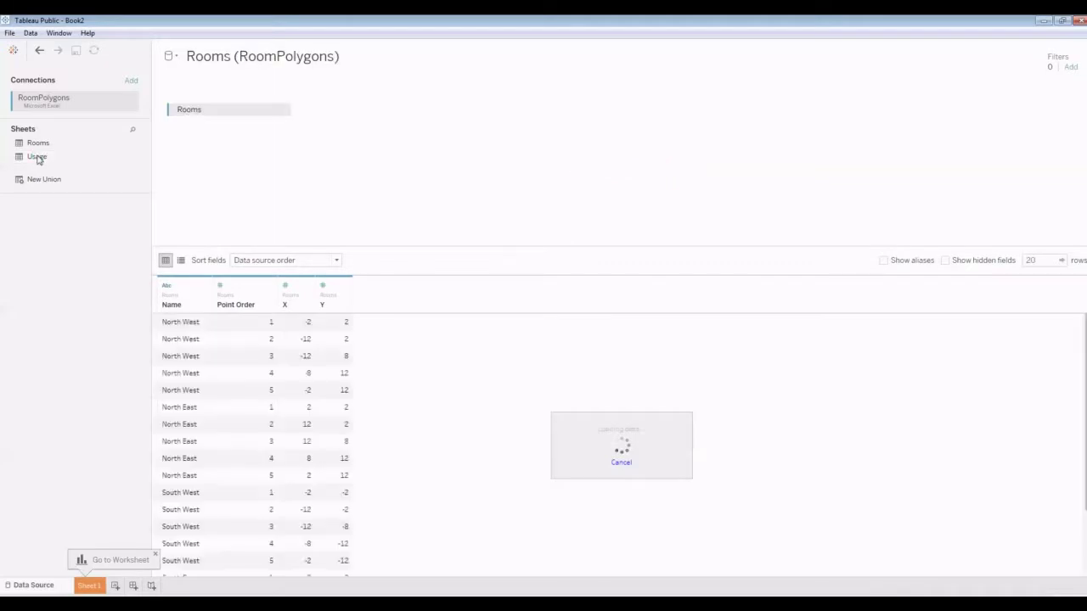
double_click(38, 158)
click(242, 186)
click(291, 197)
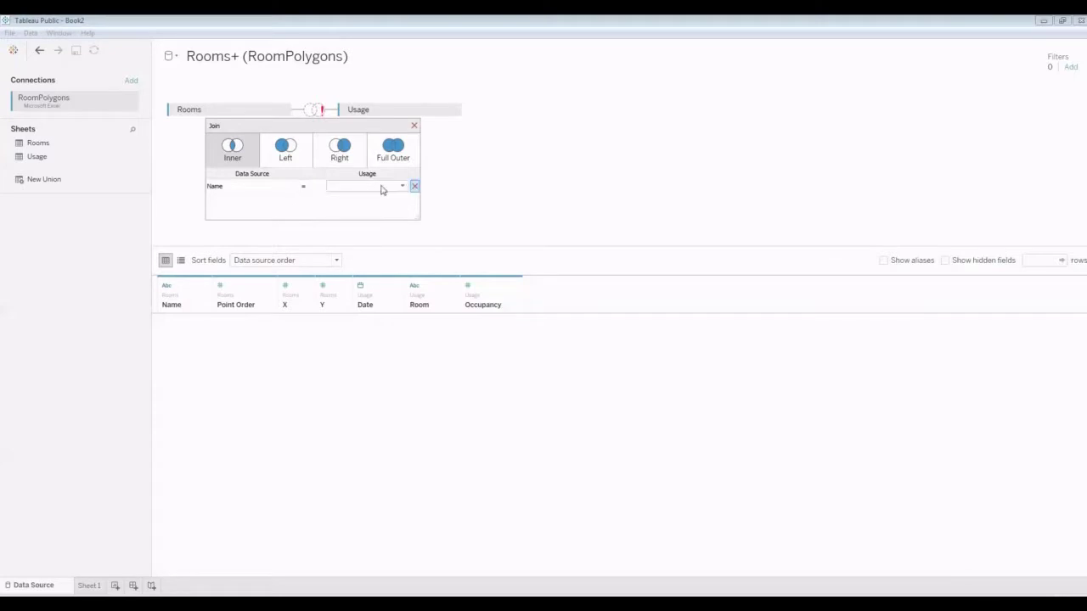
click(402, 187)
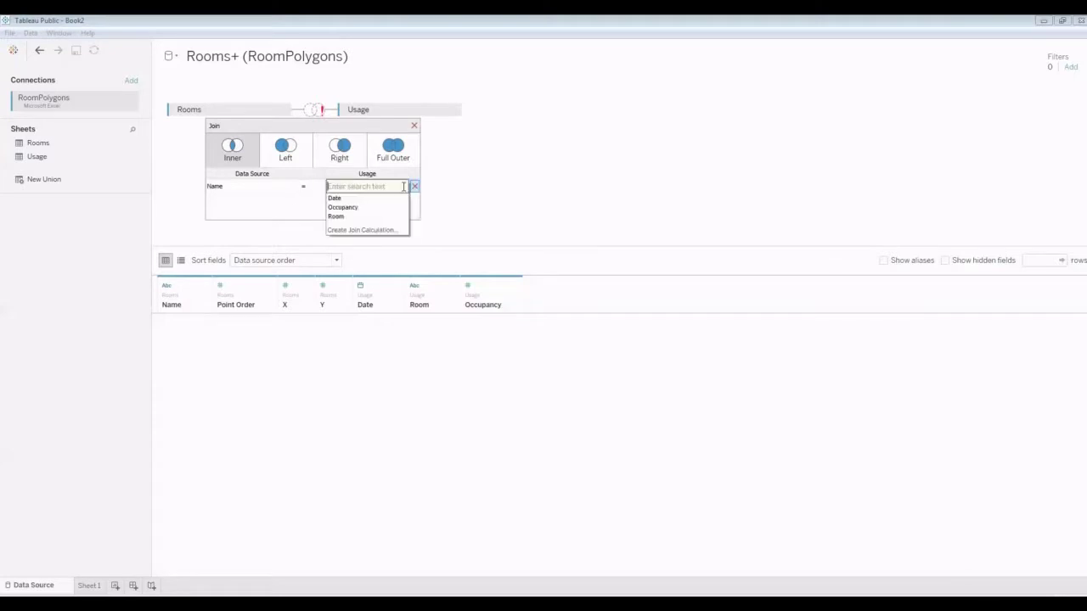
click(362, 223)
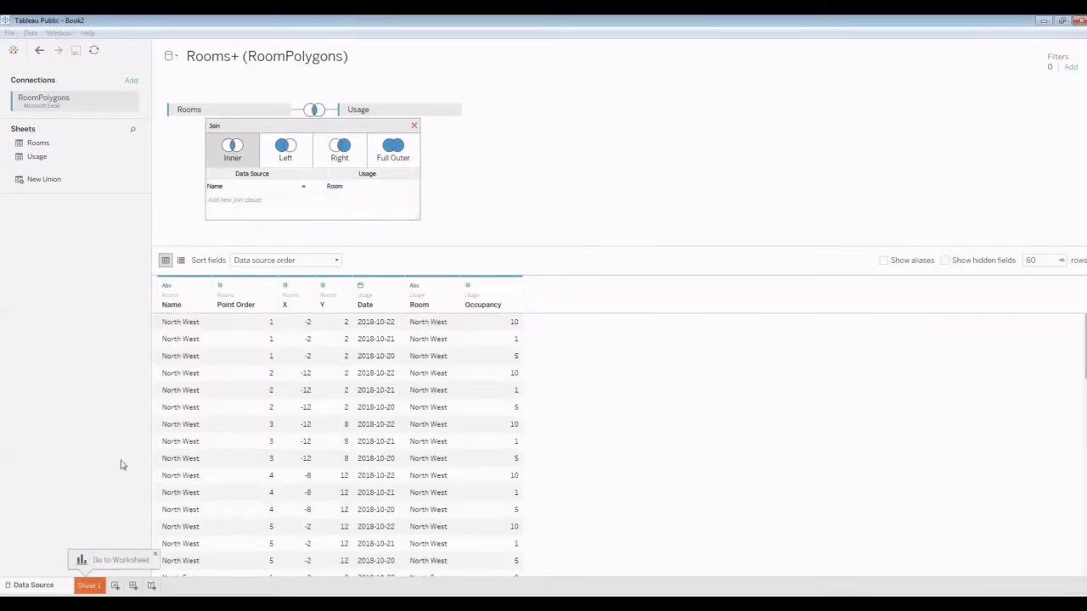
Plot AVG(X) on Columns against AVG(Y) on Rows in Sheet 1.
click(45, 371)
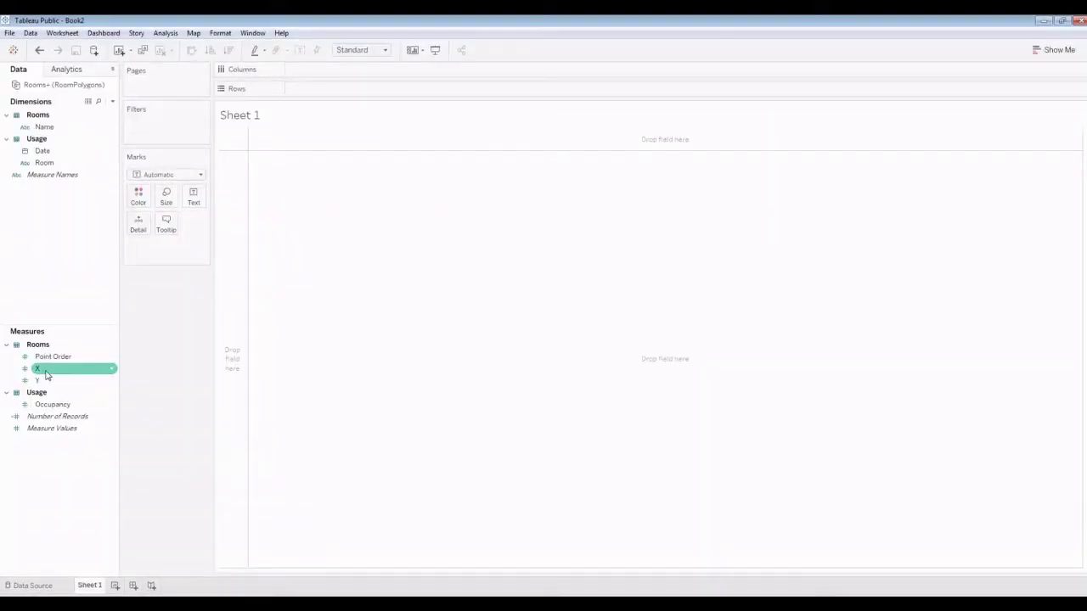
drag(46, 374, 336, 76)
click(36, 370)
drag(37, 380, 312, 91)
click(361, 69)
mouse_move(359, 188)
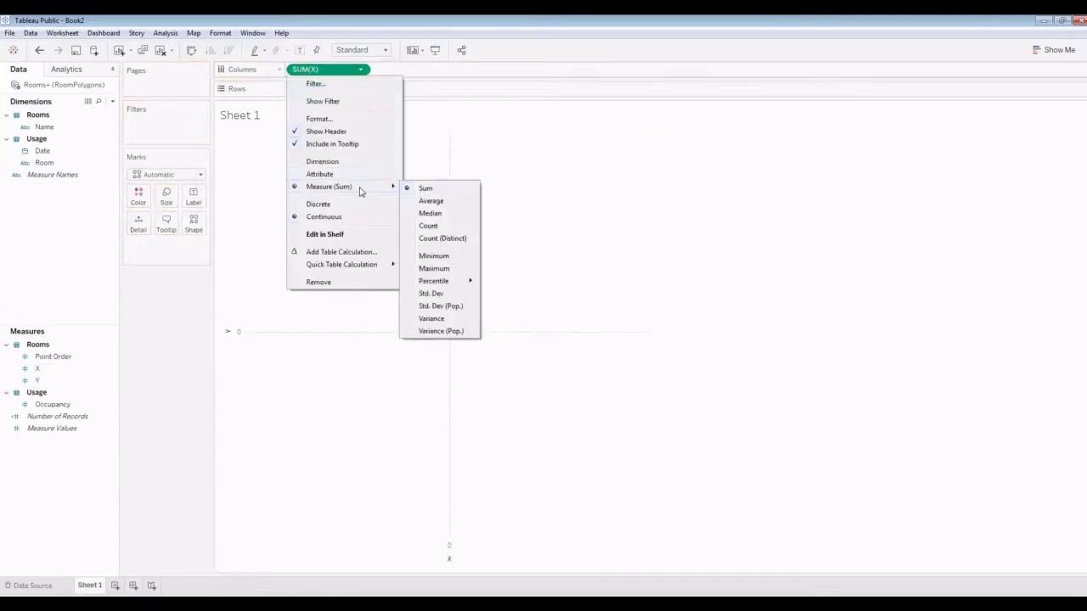
click(429, 203)
click(361, 89)
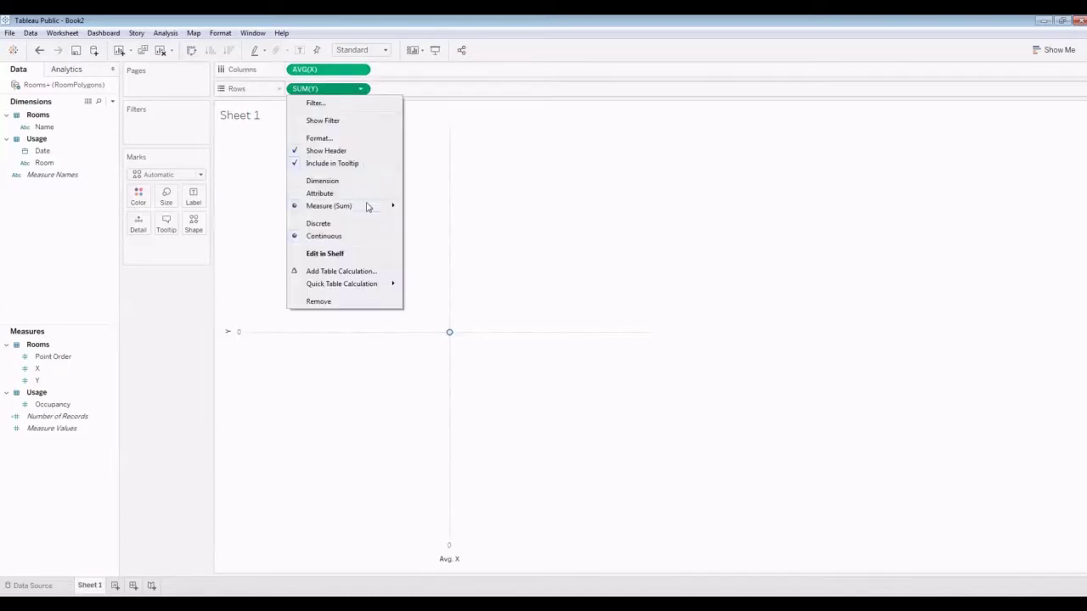
mouse_move(367, 207)
click(423, 221)
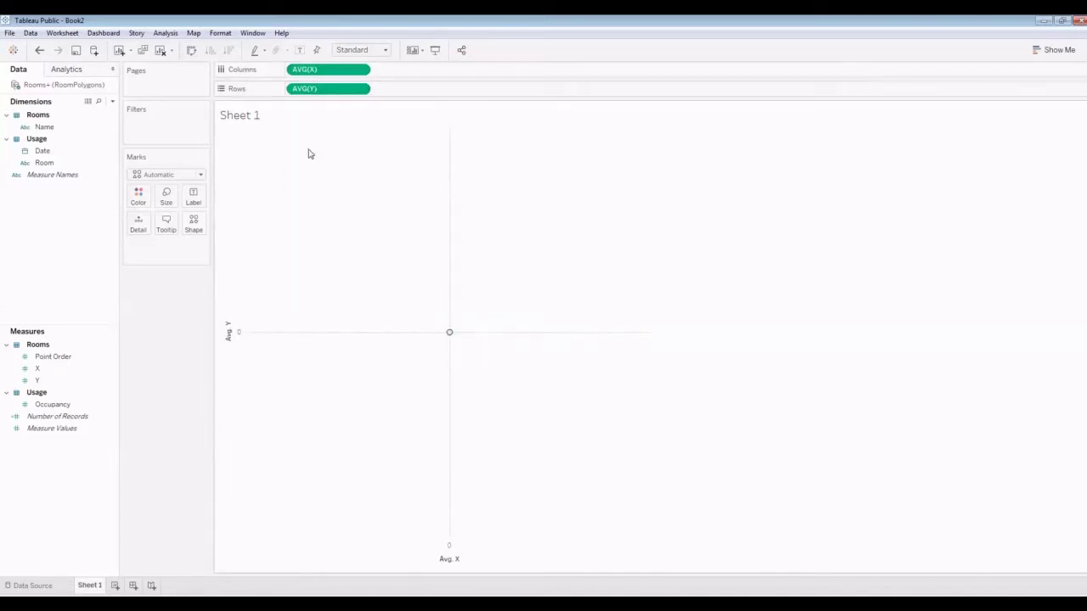
Draw the marks as polygons, with Point Order as a dimension on Path.
click(63, 360)
click(199, 175)
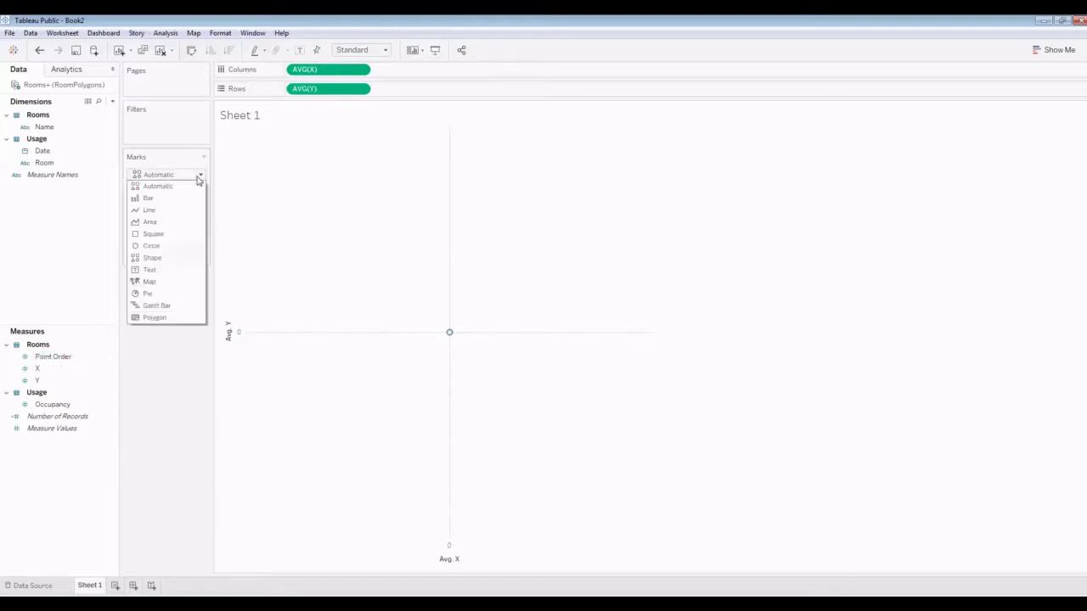
click(165, 317)
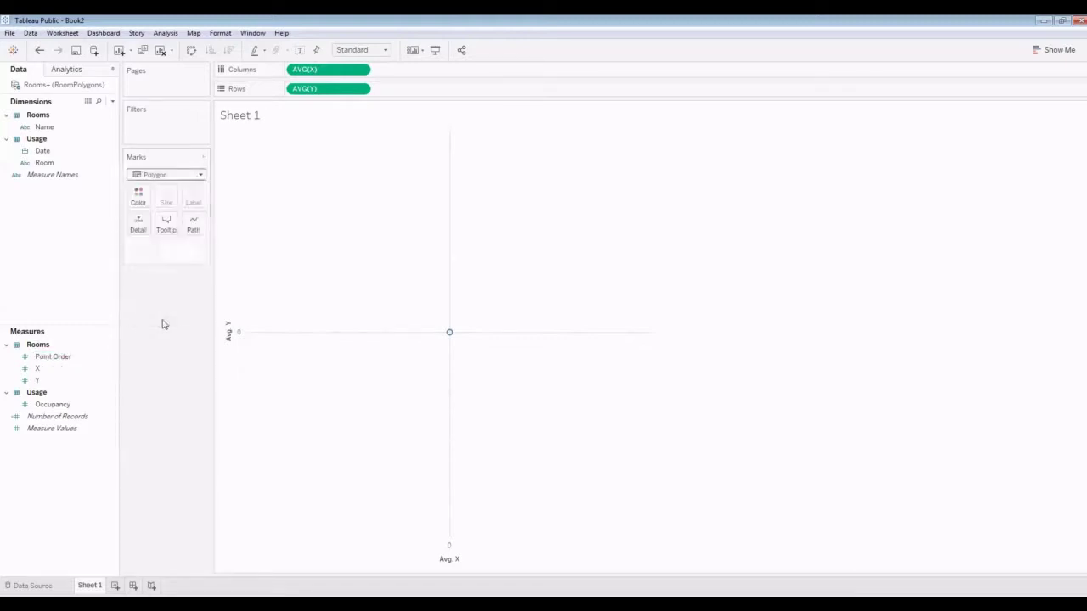
click(63, 360)
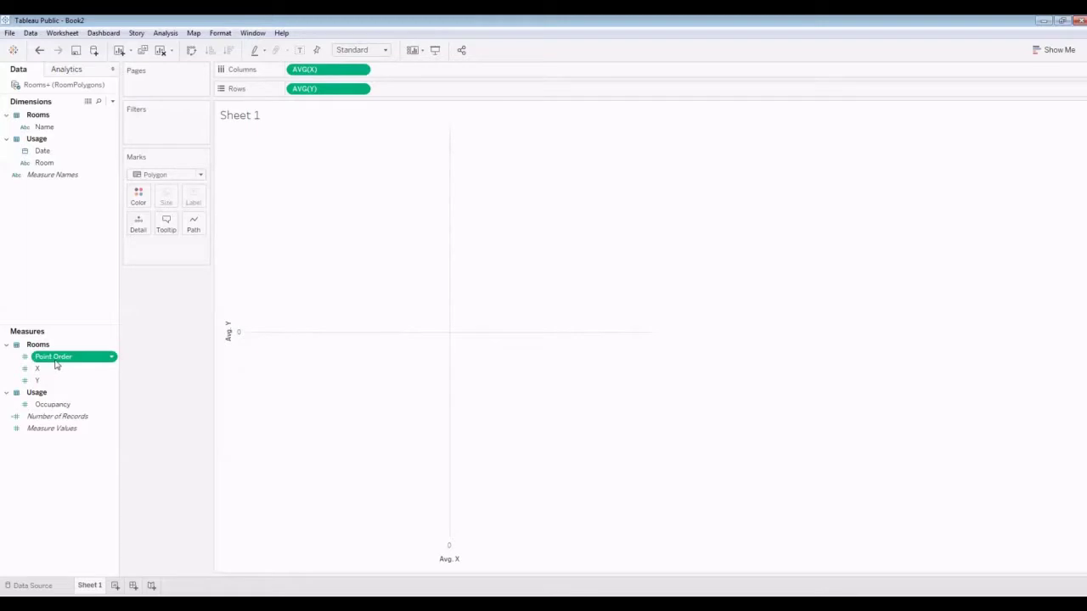
drag(58, 364, 195, 232)
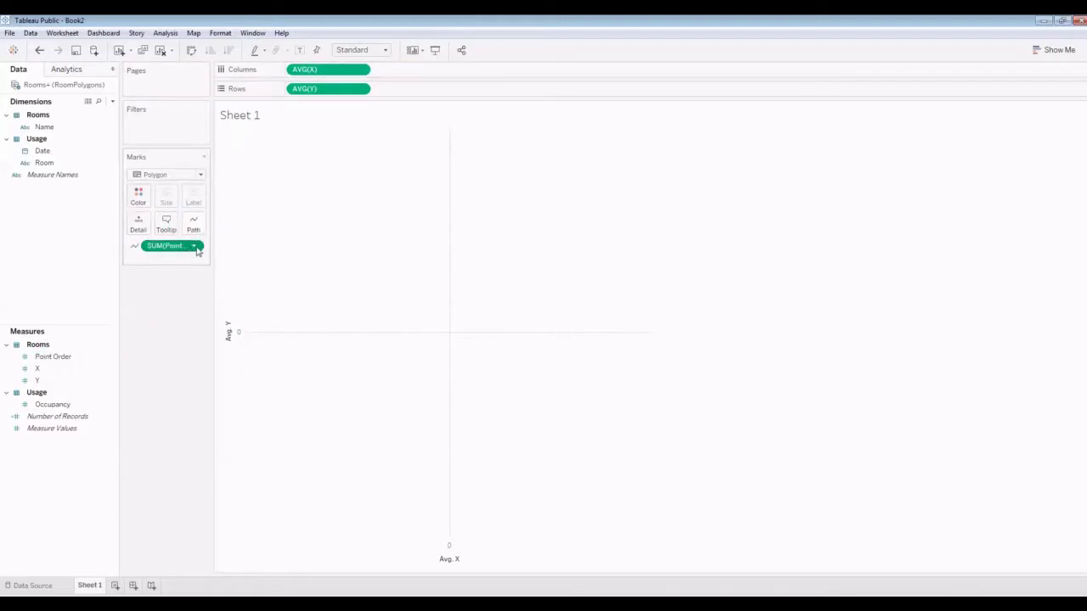
click(195, 246)
click(188, 326)
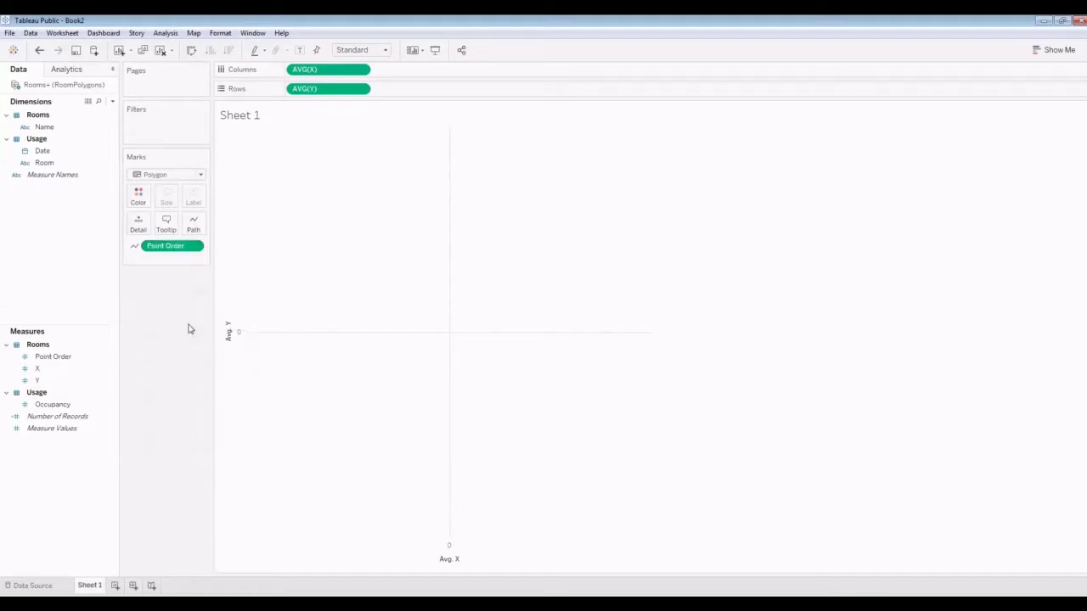
drag(45, 126, 144, 202)
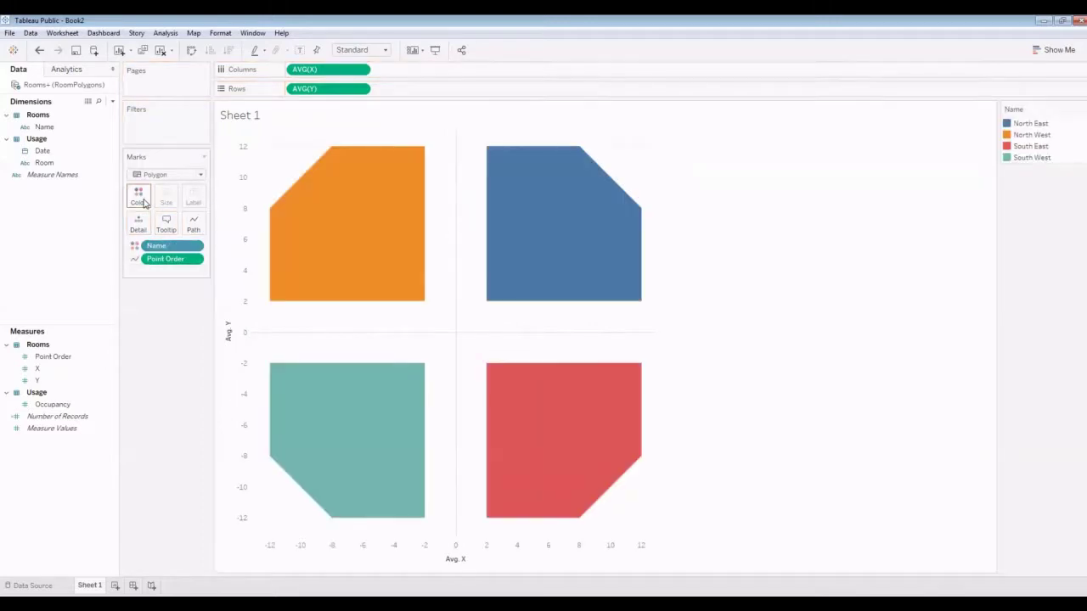
click(46, 127)
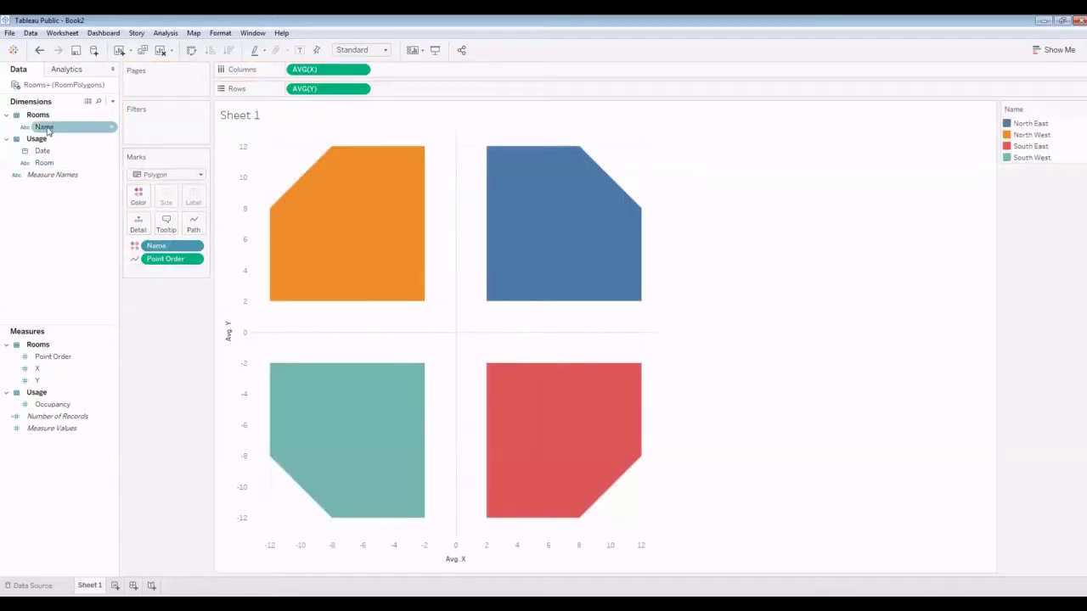
drag(48, 129, 136, 234)
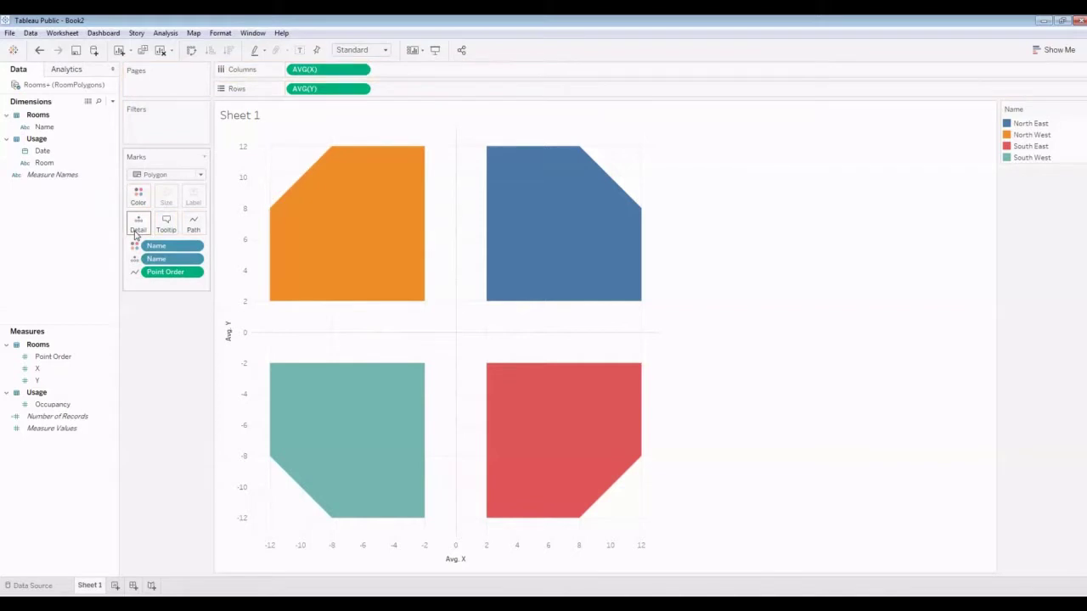
click(53, 405)
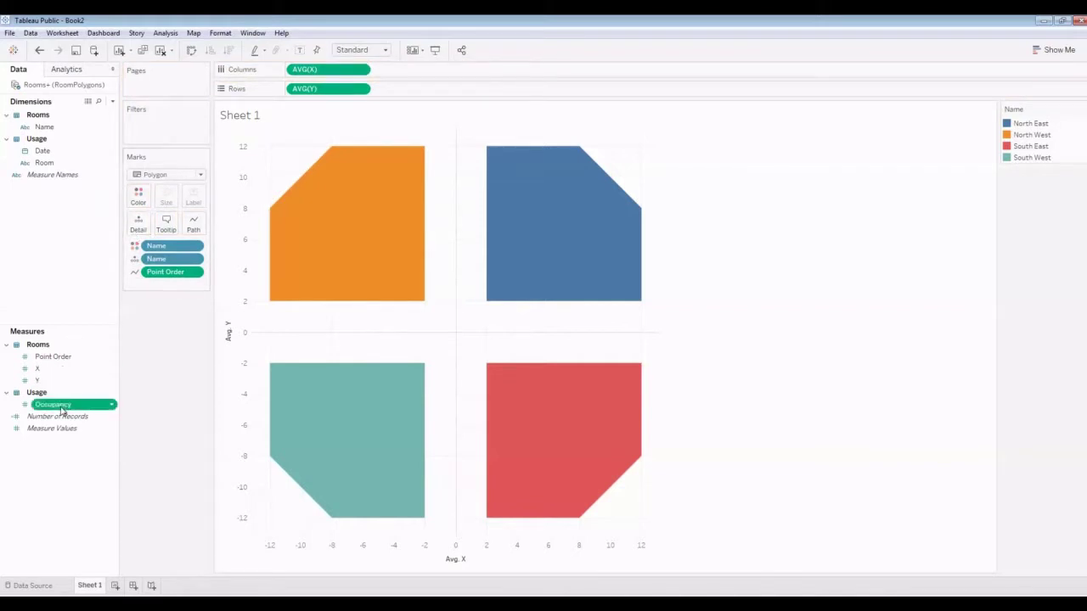
drag(52, 404, 142, 202)
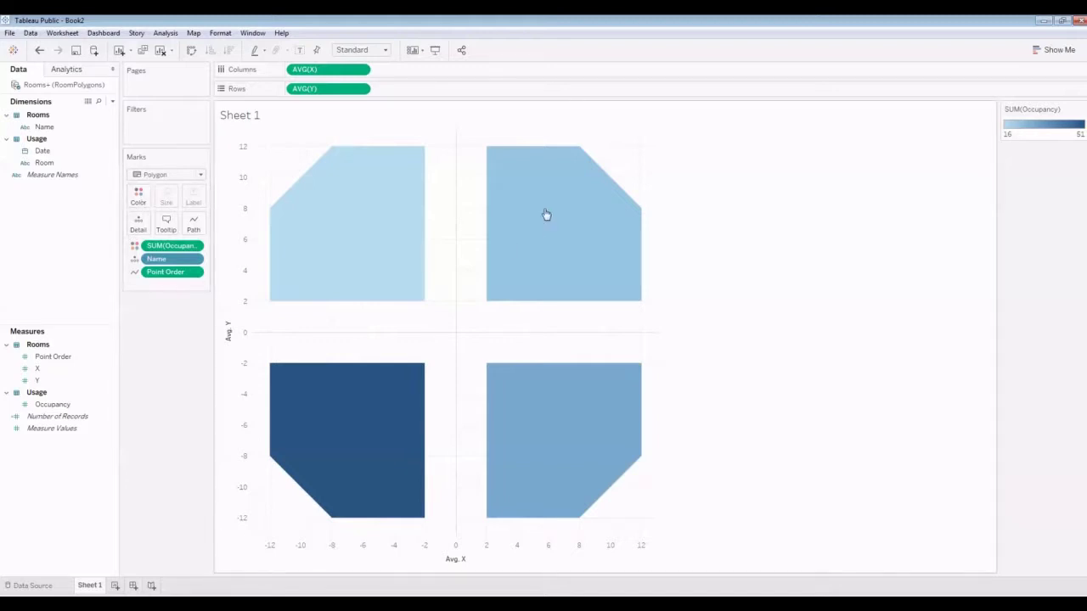
mouse_move(500, 227)
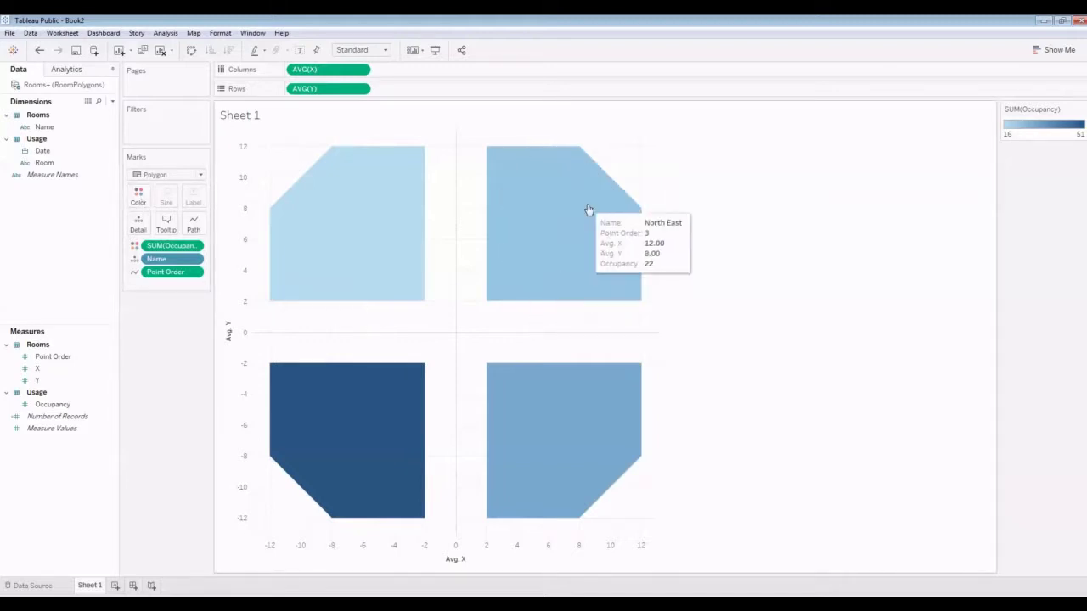
mouse_move(540, 419)
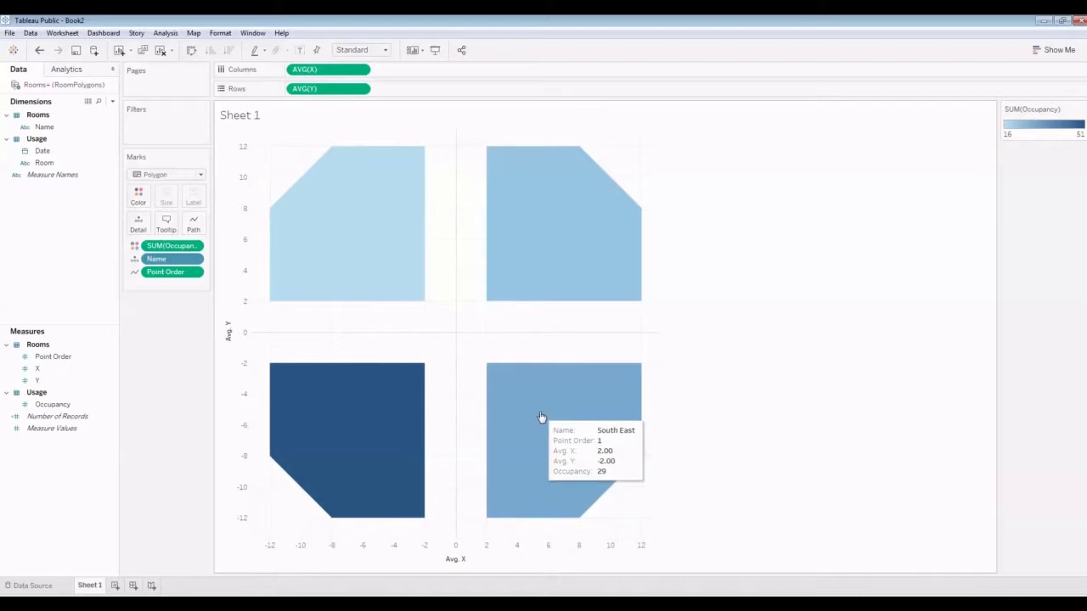
mouse_move(541, 255)
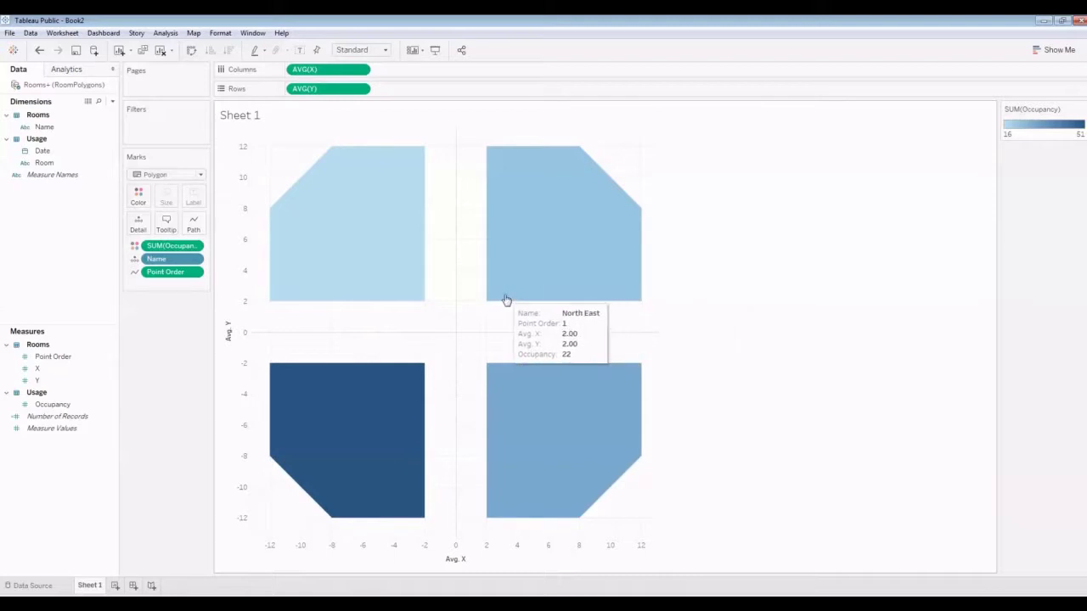
Delete the Avg. X, Avg. Y and Point Order lines from the tooltip, keeping Name and Occupancy.
click(166, 223)
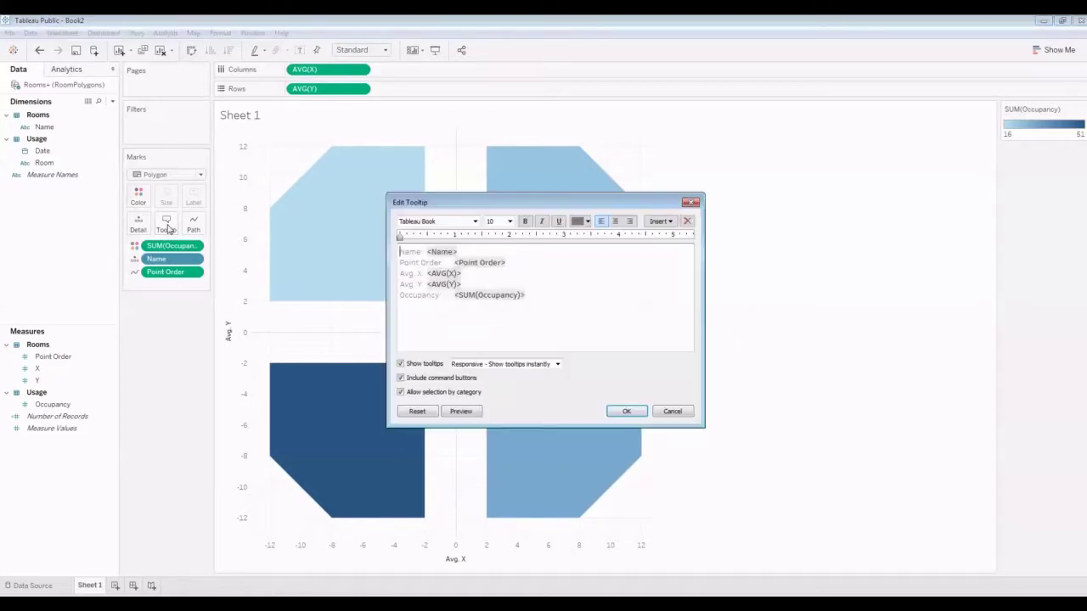
drag(400, 274, 397, 295)
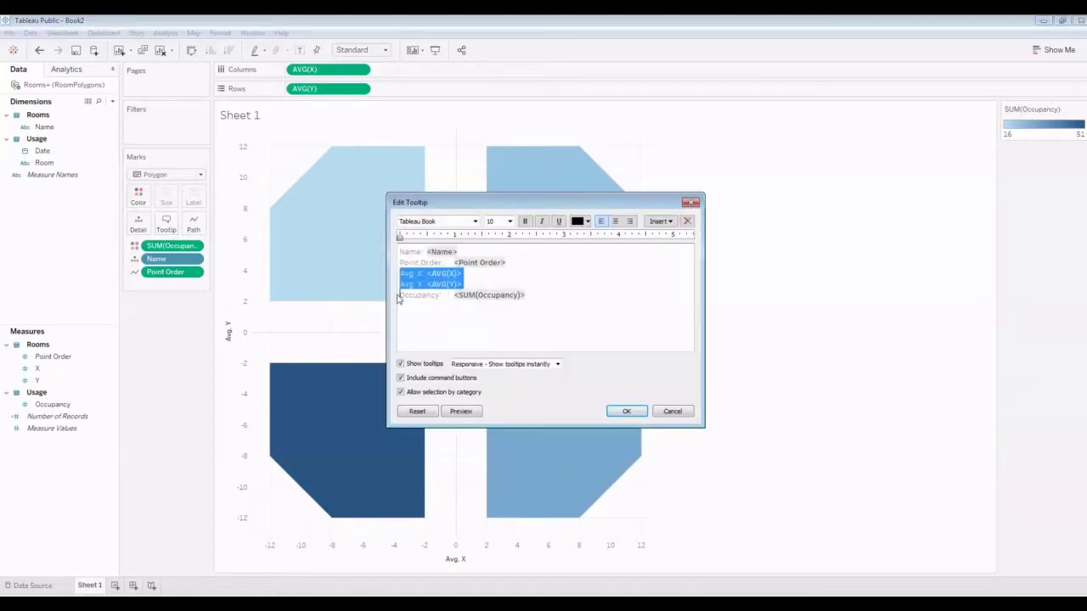
key(Delete)
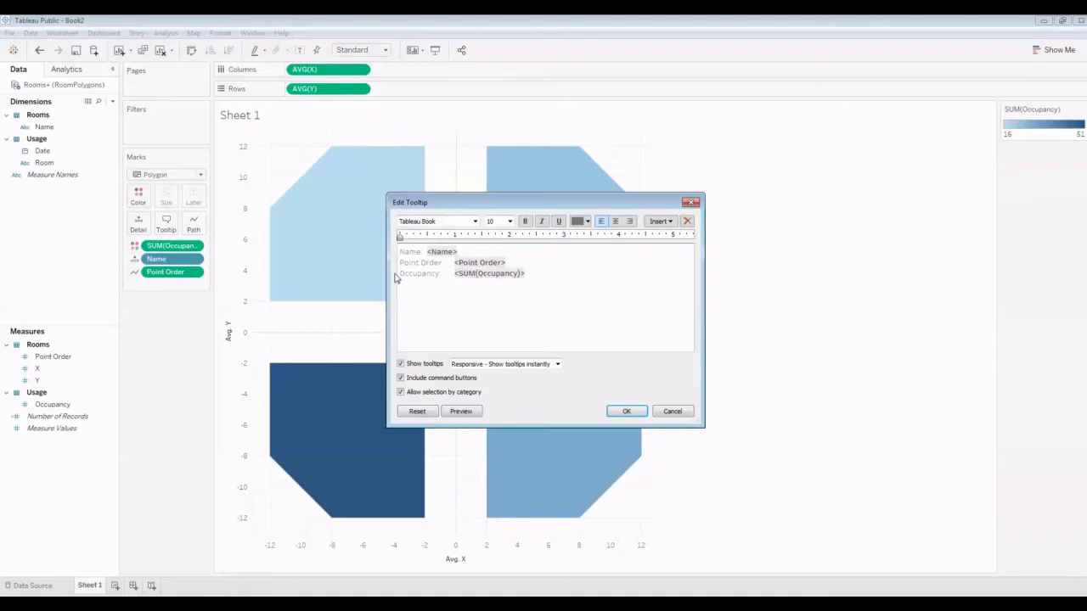
drag(400, 262, 401, 273)
key(Delete)
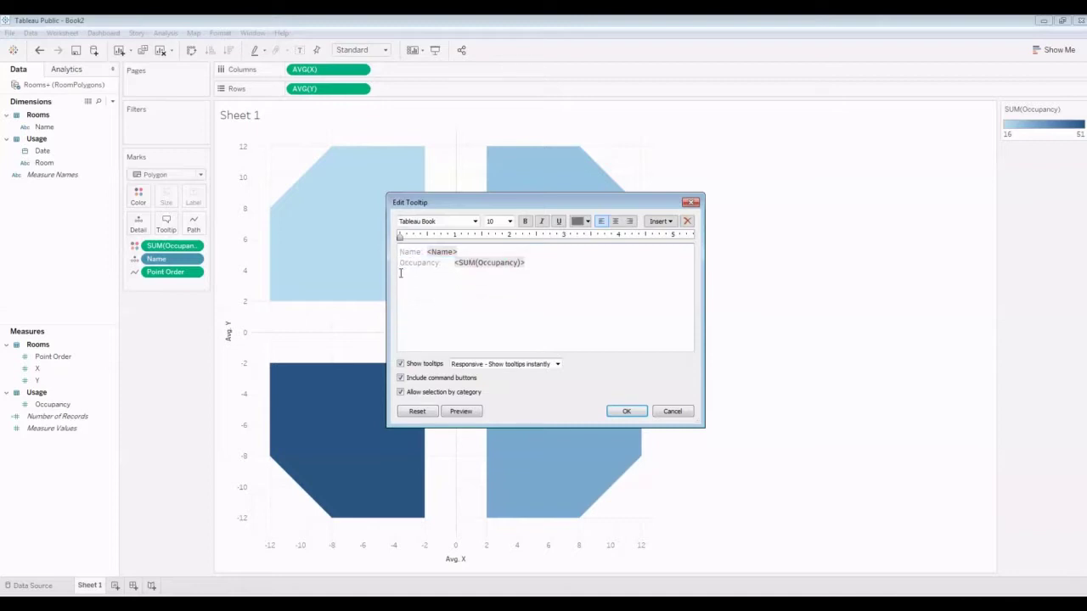
click(627, 411)
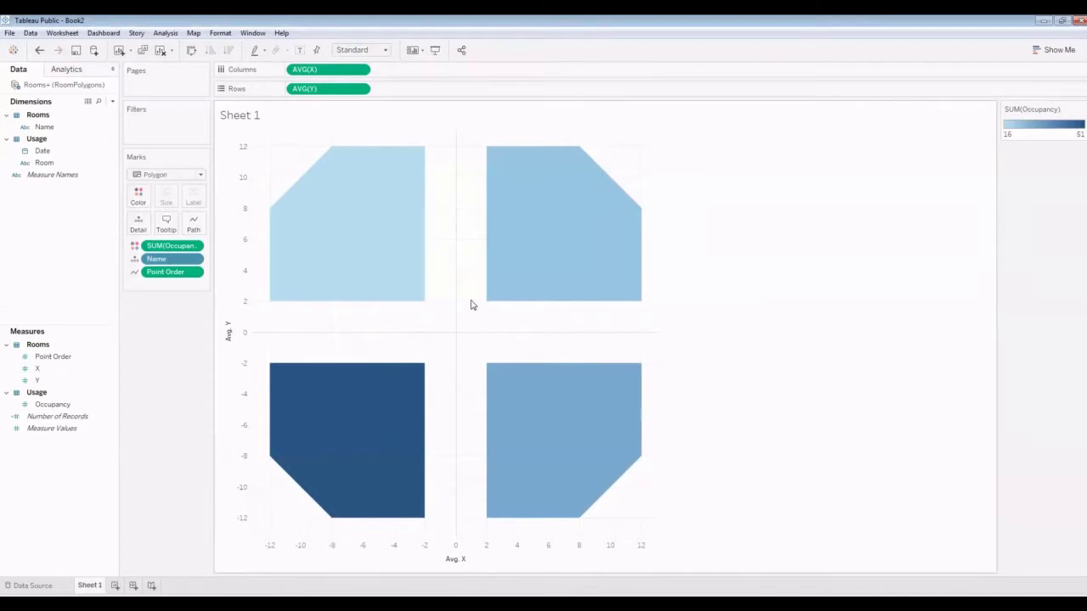
mouse_move(400, 243)
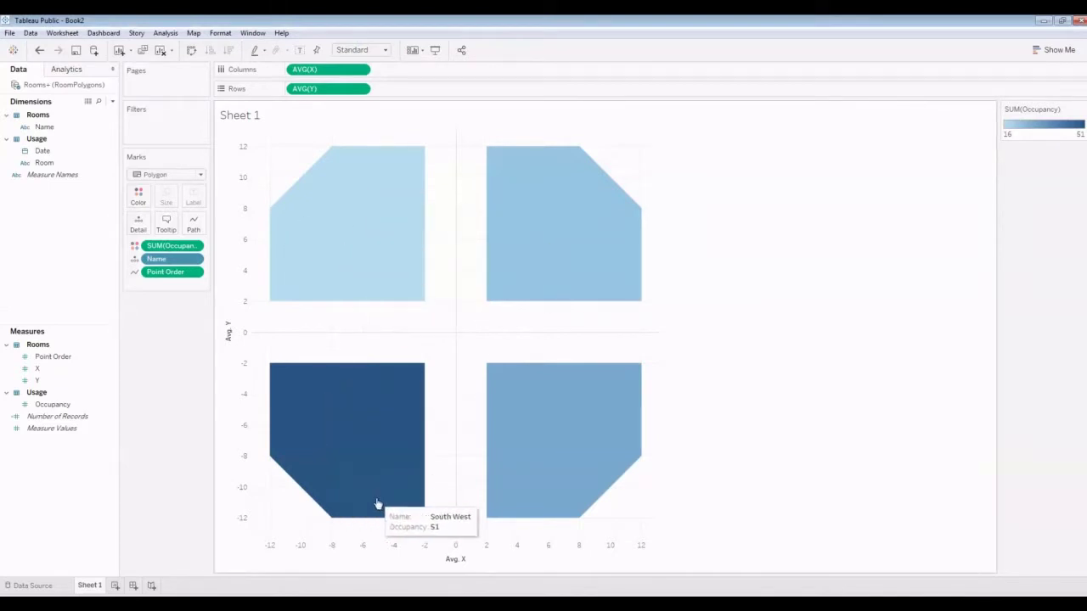
mouse_move(566, 452)
mouse_move(393, 299)
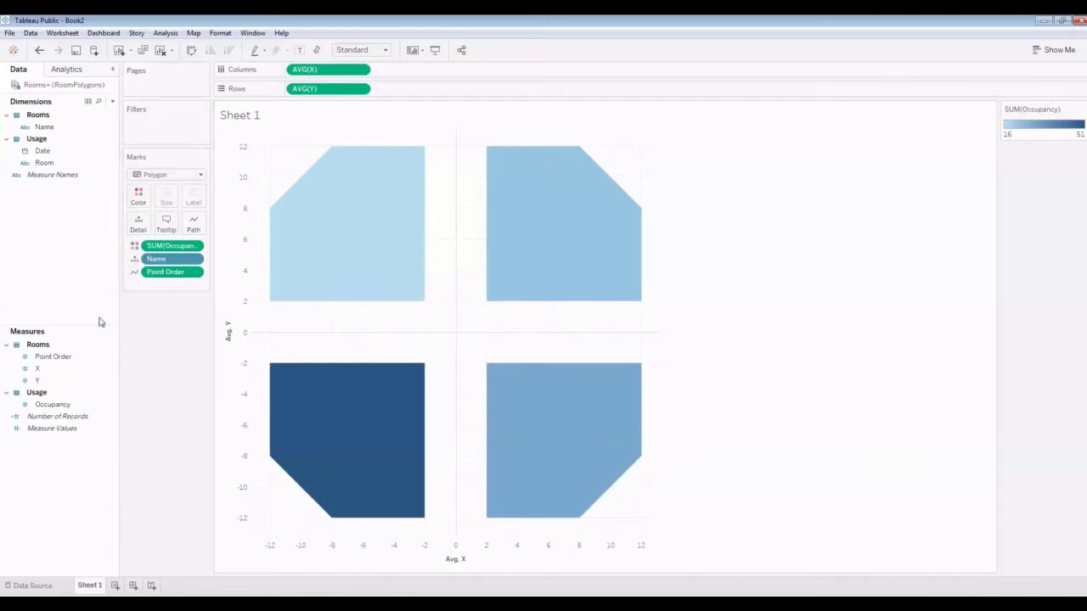
Add a second AVG(Y) to Rows as text marks on a dual axis.
click(41, 383)
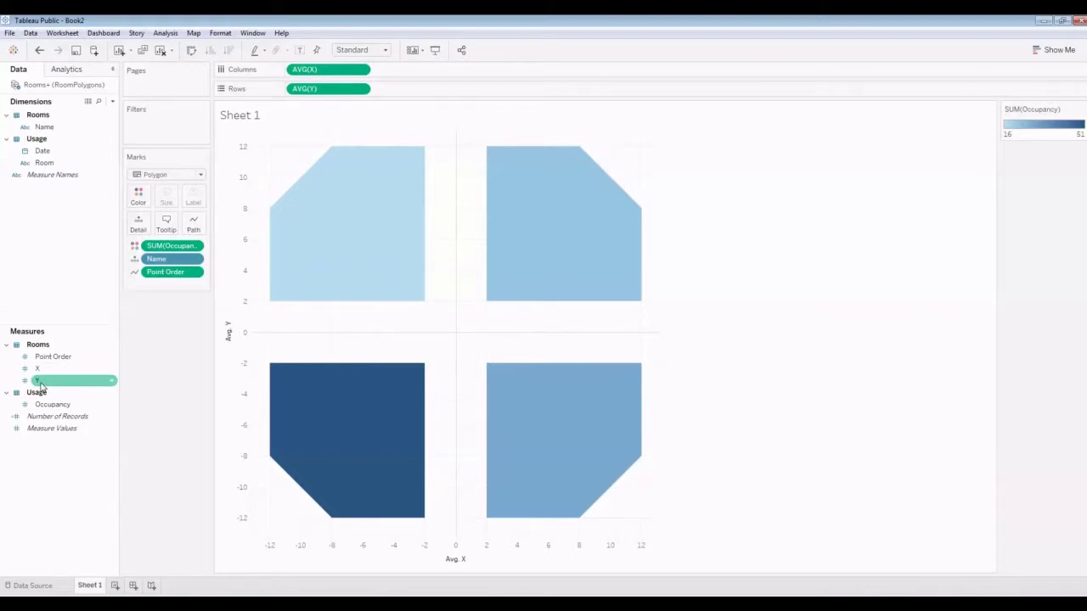
drag(41, 385, 387, 92)
click(446, 89)
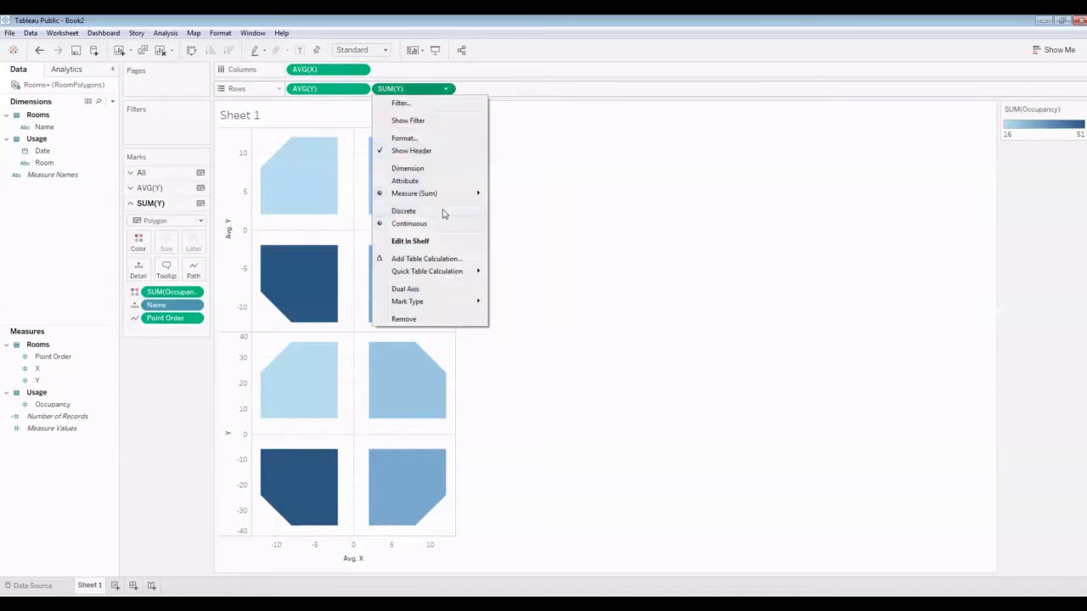
mouse_move(444, 195)
click(508, 209)
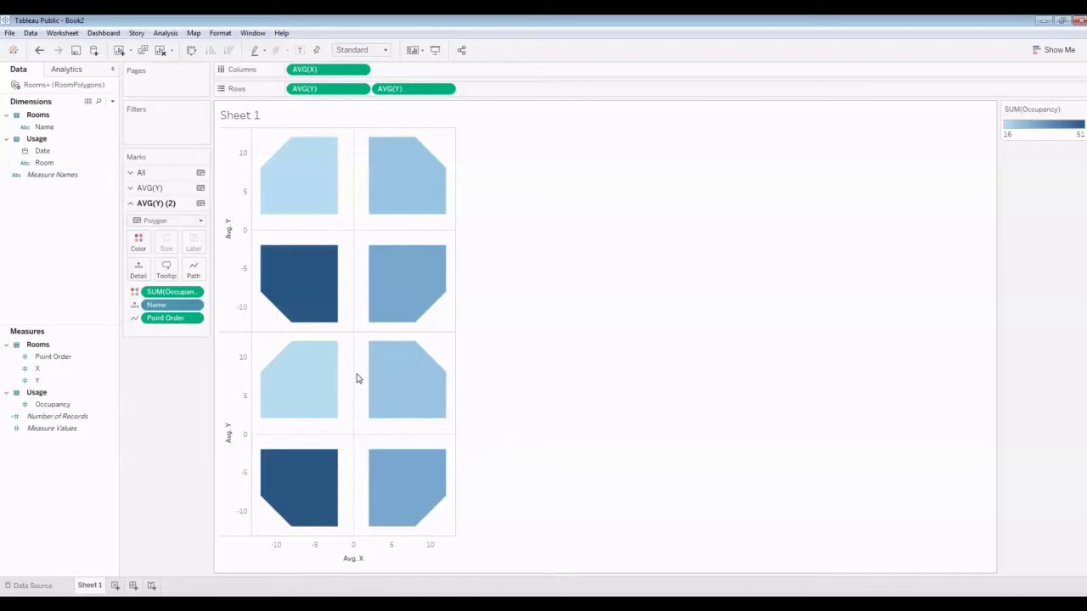
click(166, 220)
click(182, 317)
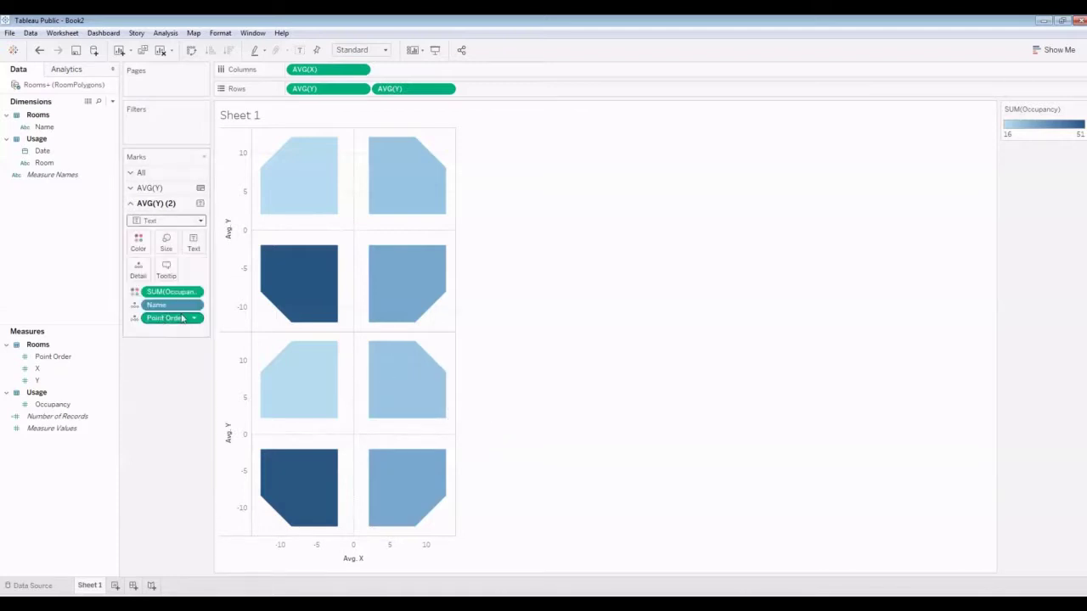
click(445, 89)
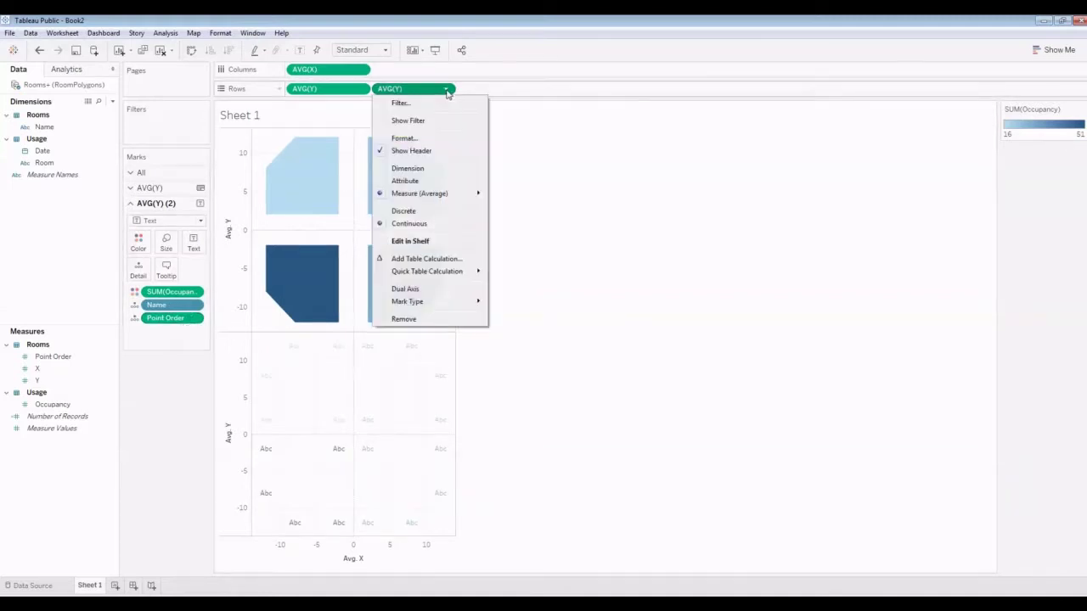
click(444, 289)
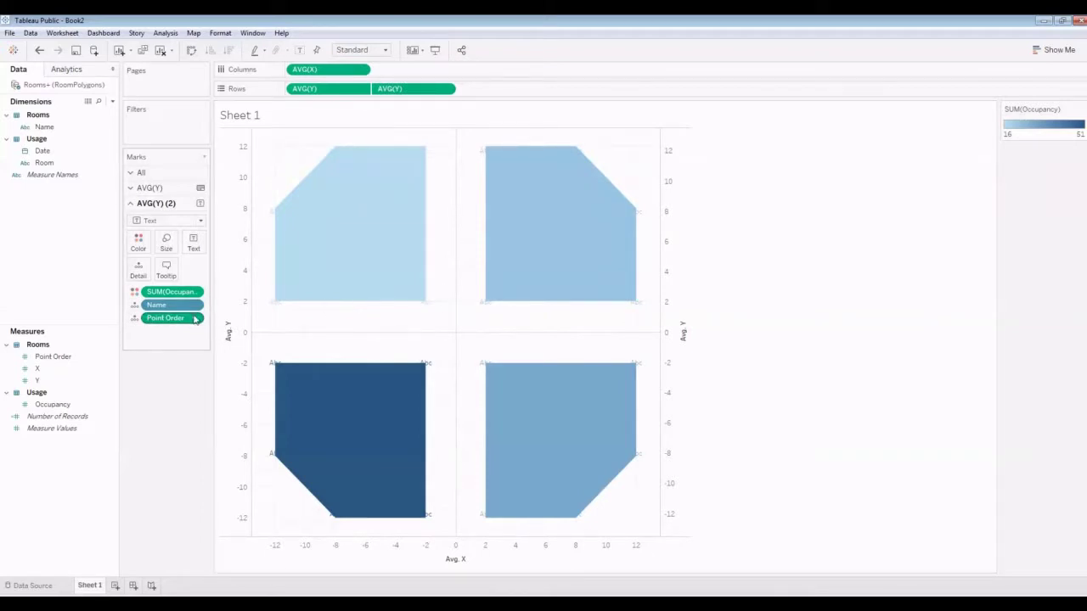
Remove Point Order and Occupancy from the second AVG(Y) text layer.
click(194, 319)
click(193, 477)
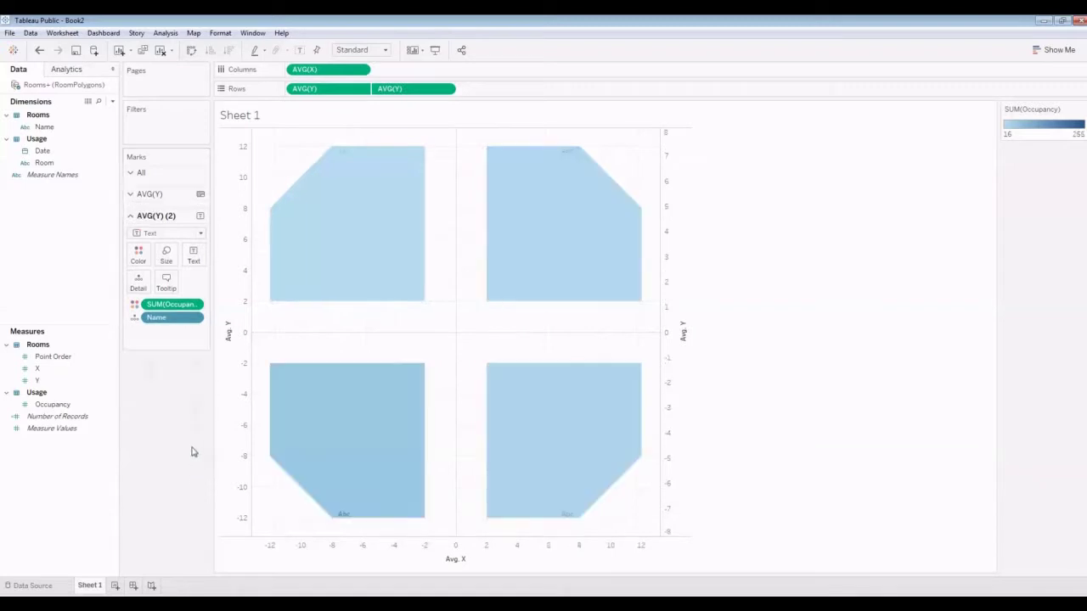
click(195, 294)
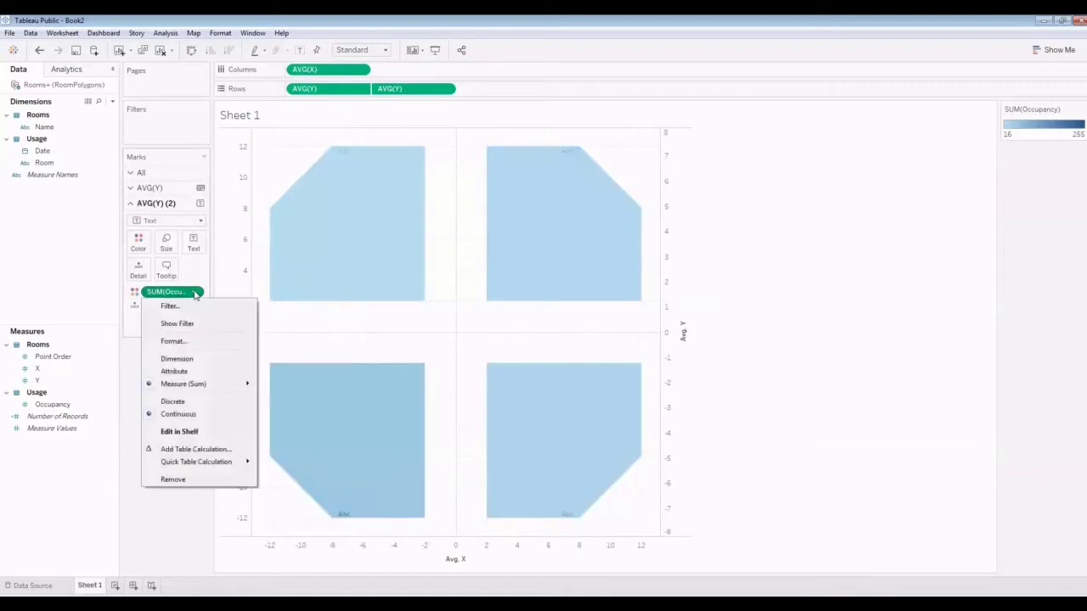
click(182, 478)
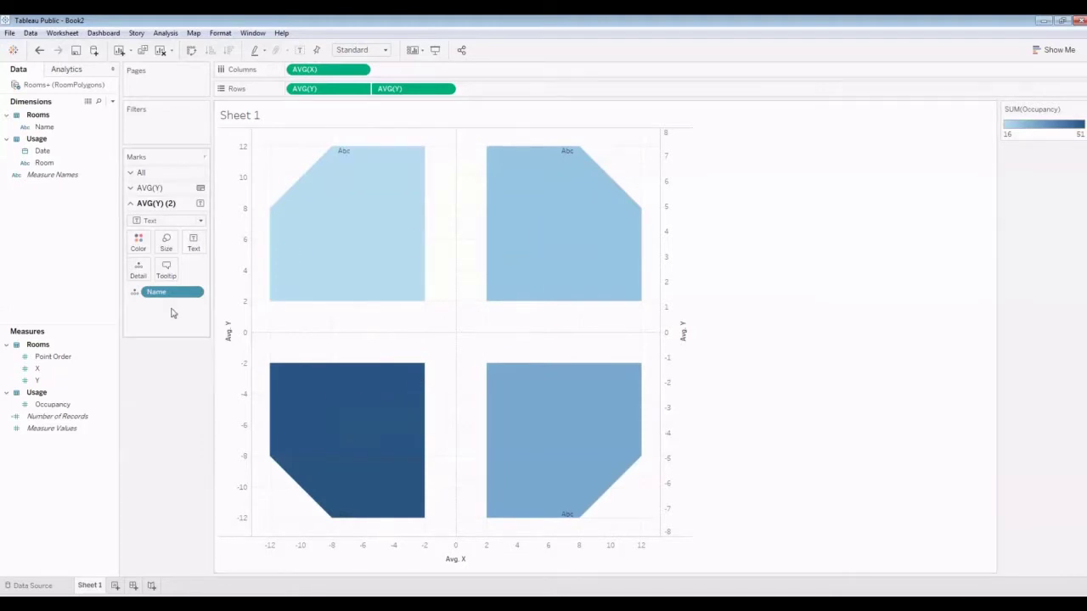
Label the text layer with room Name and synchronize the right Y axis.
drag(42, 126, 192, 250)
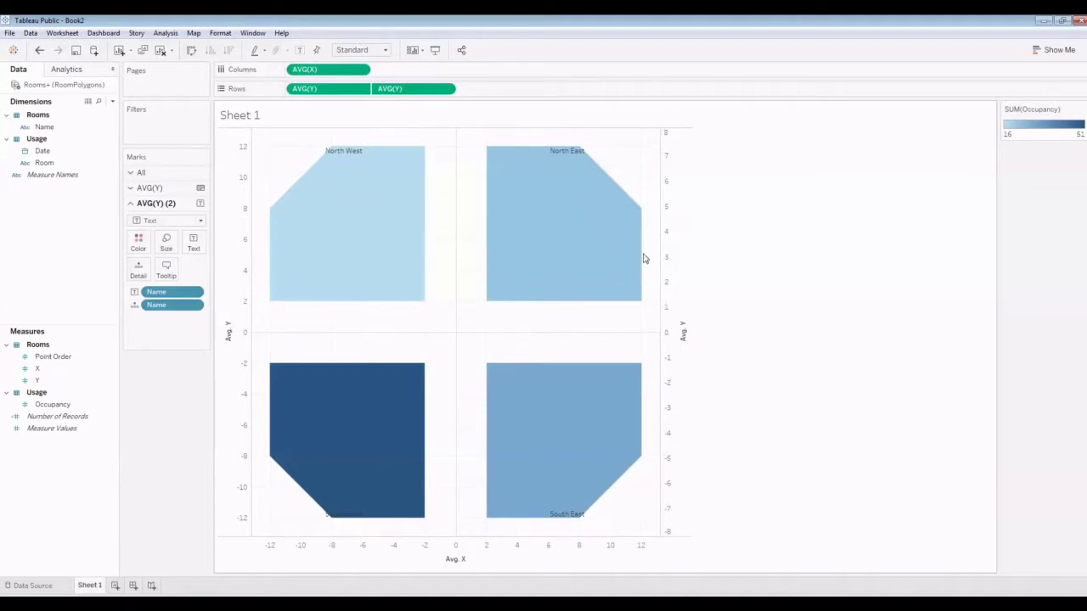
right_click(671, 306)
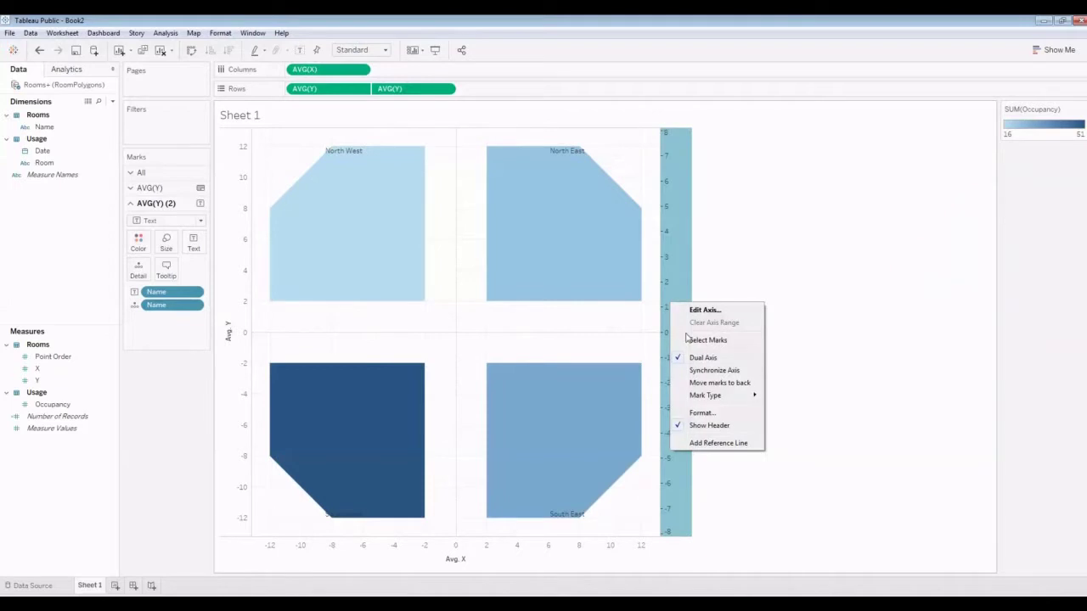
click(701, 374)
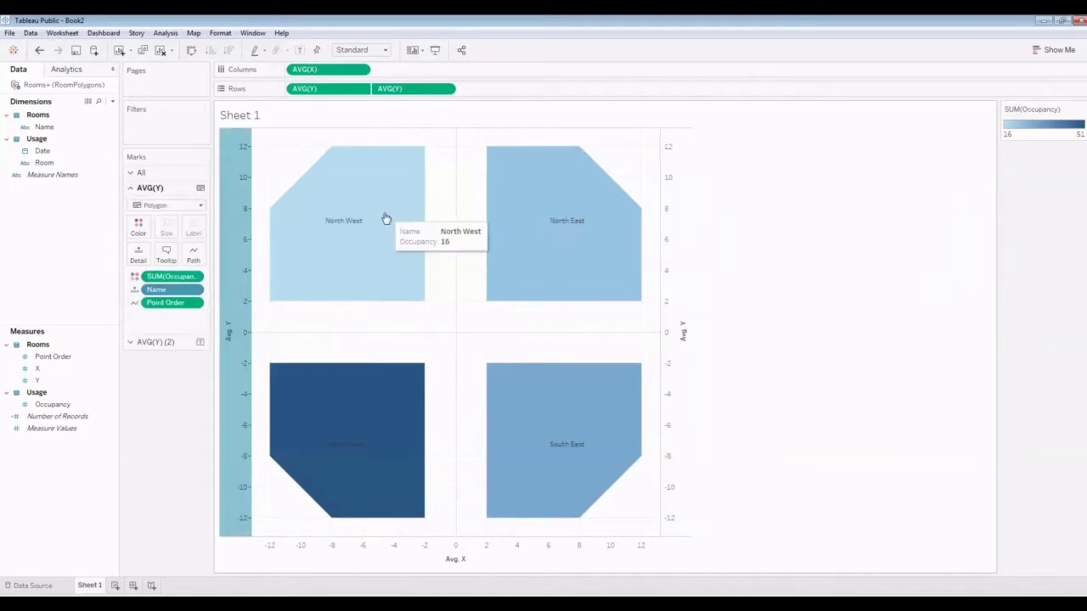
mouse_move(543, 443)
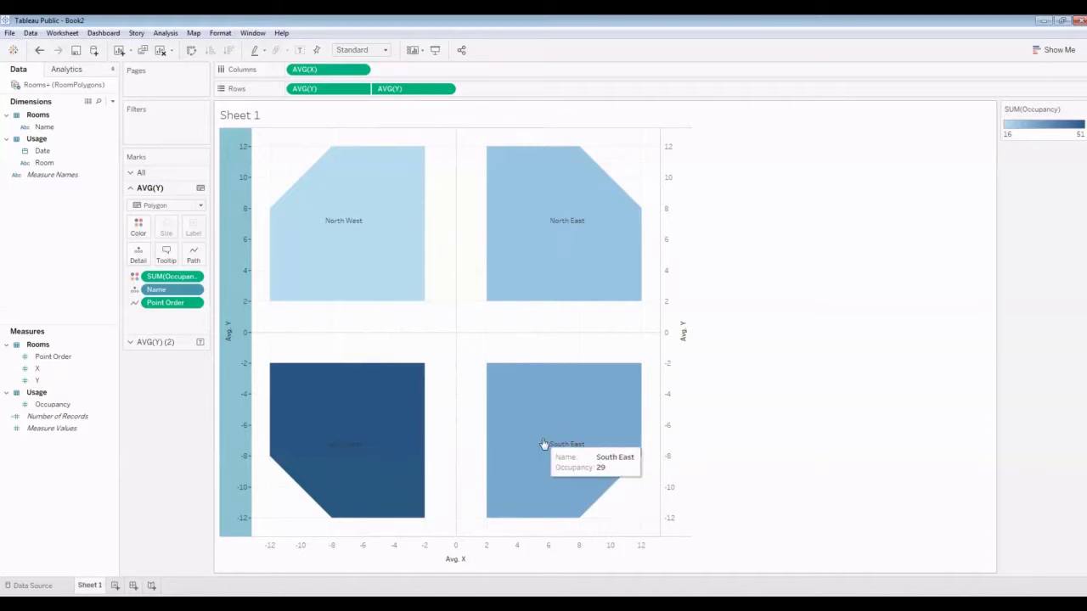
Change the occupancy colour palette to Orange Light.
click(139, 226)
click(206, 266)
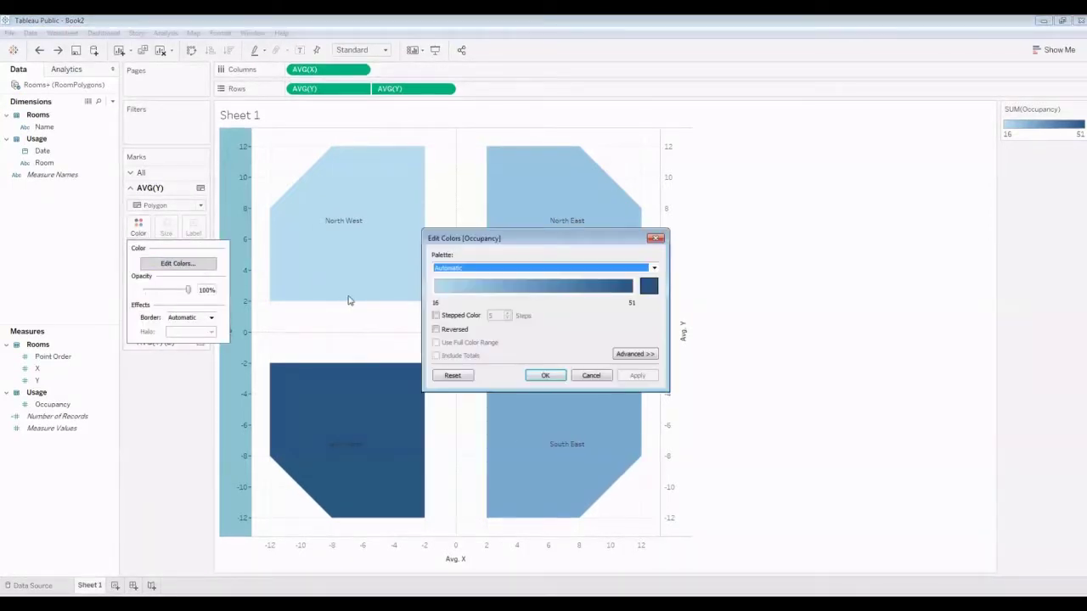
click(654, 268)
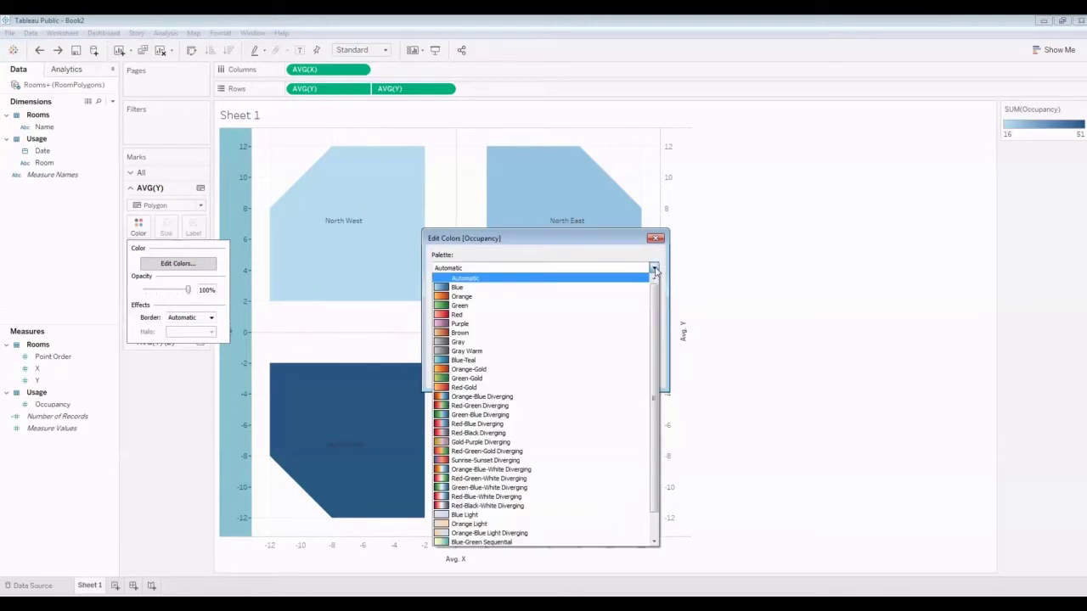
click(502, 525)
click(549, 379)
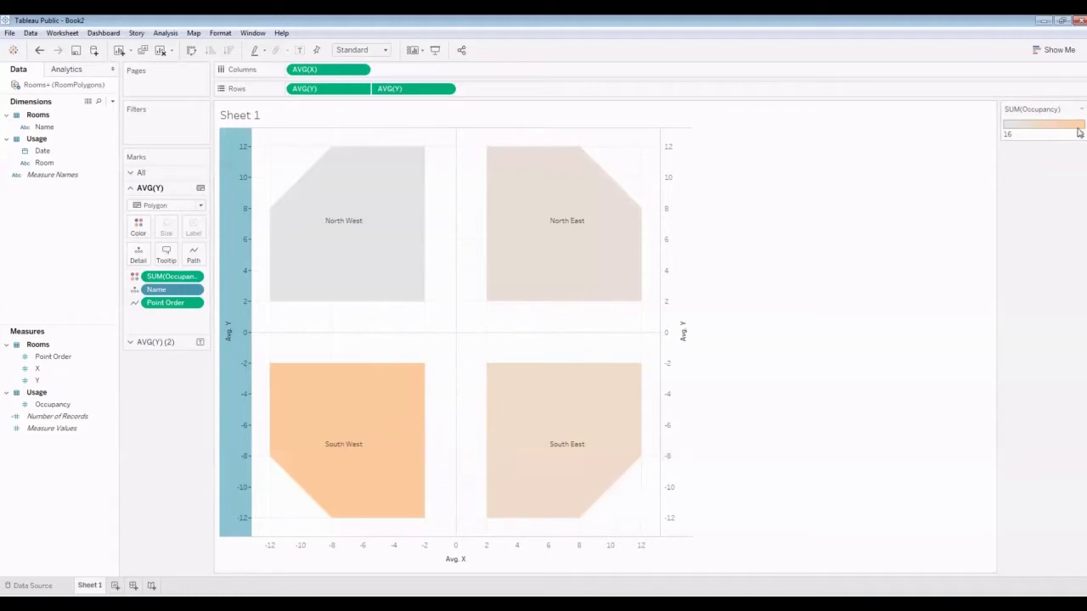
mouse_move(381, 443)
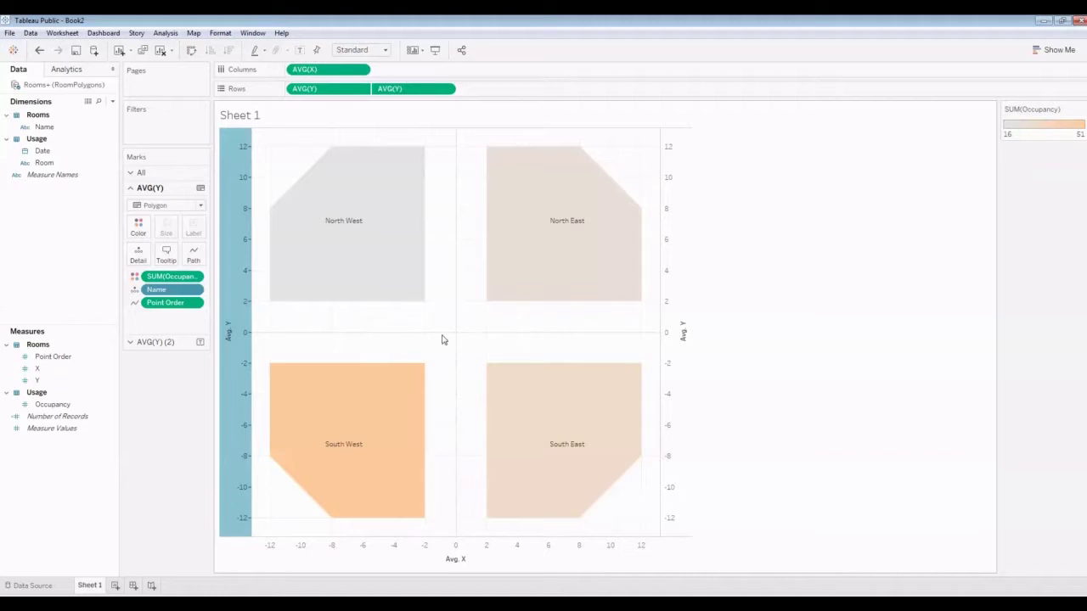
Set both Zero Lines and Grid Lines to None in the sheet's line formatting.
right_click(330, 319)
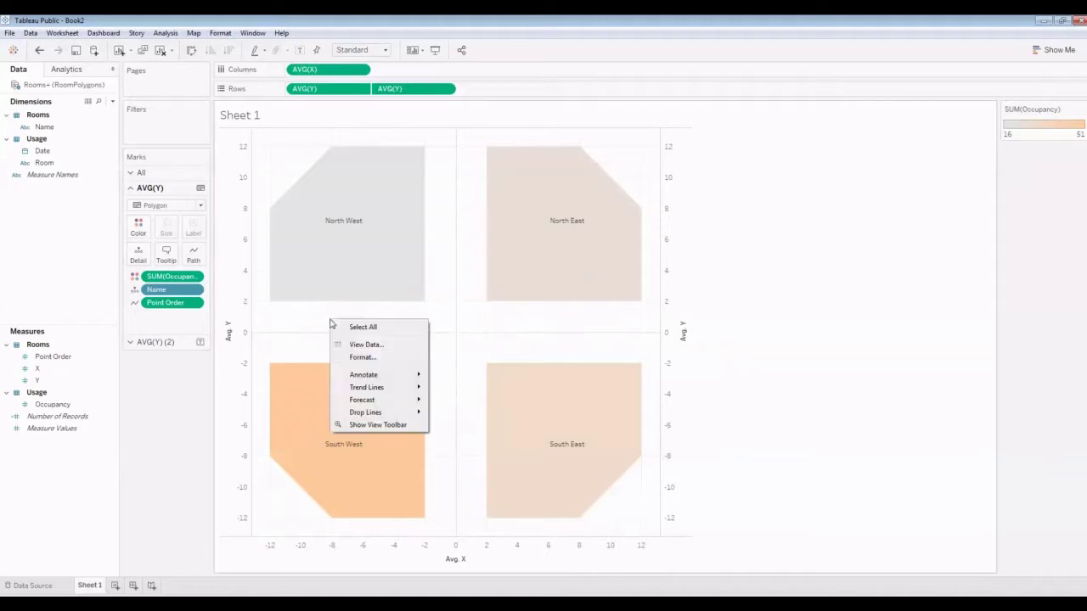
click(360, 357)
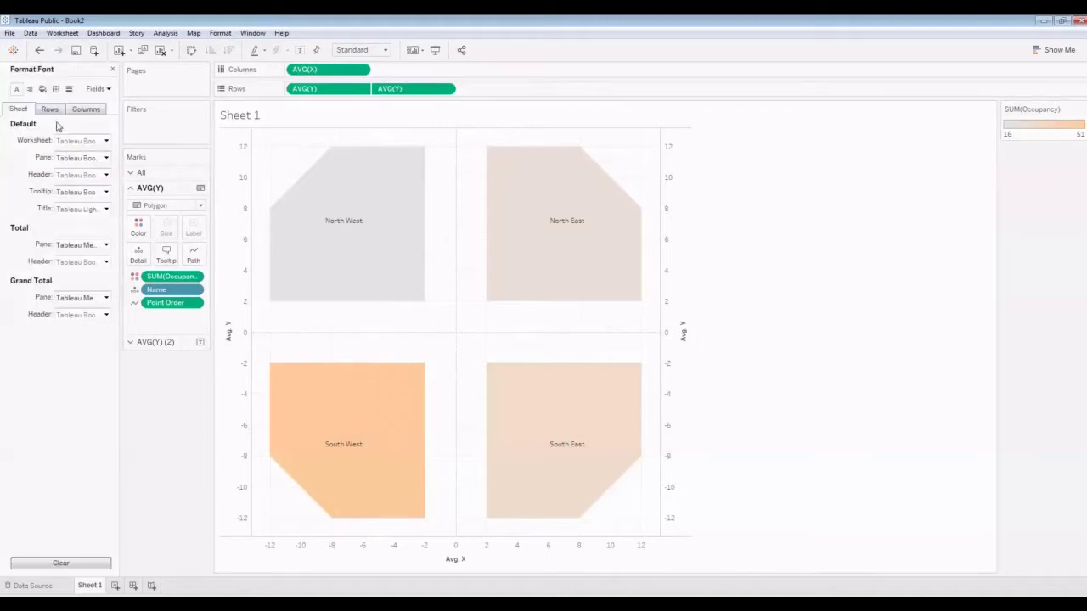
click(68, 88)
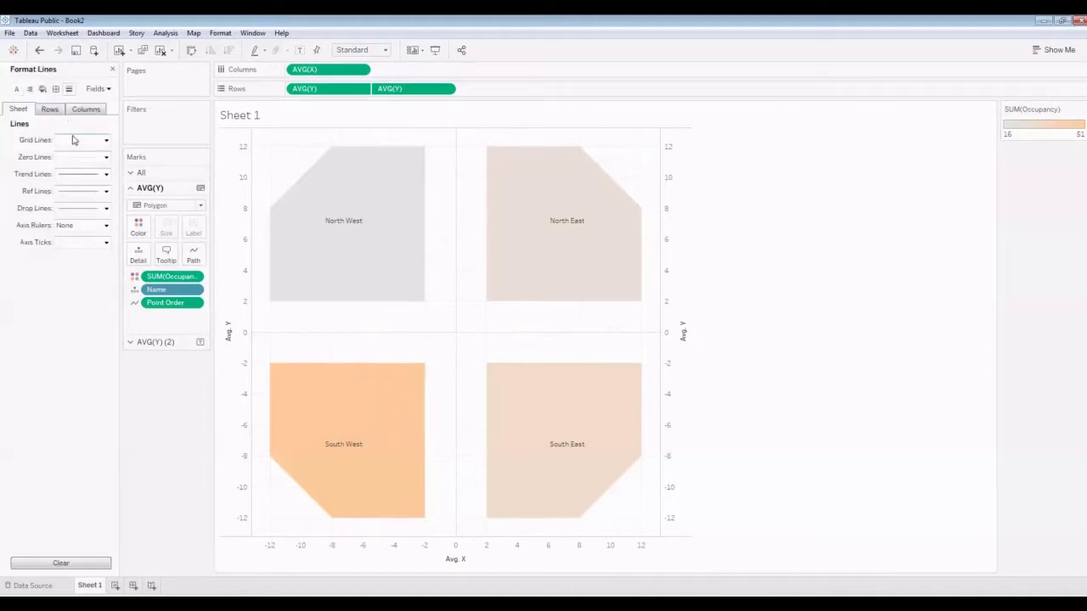
click(85, 157)
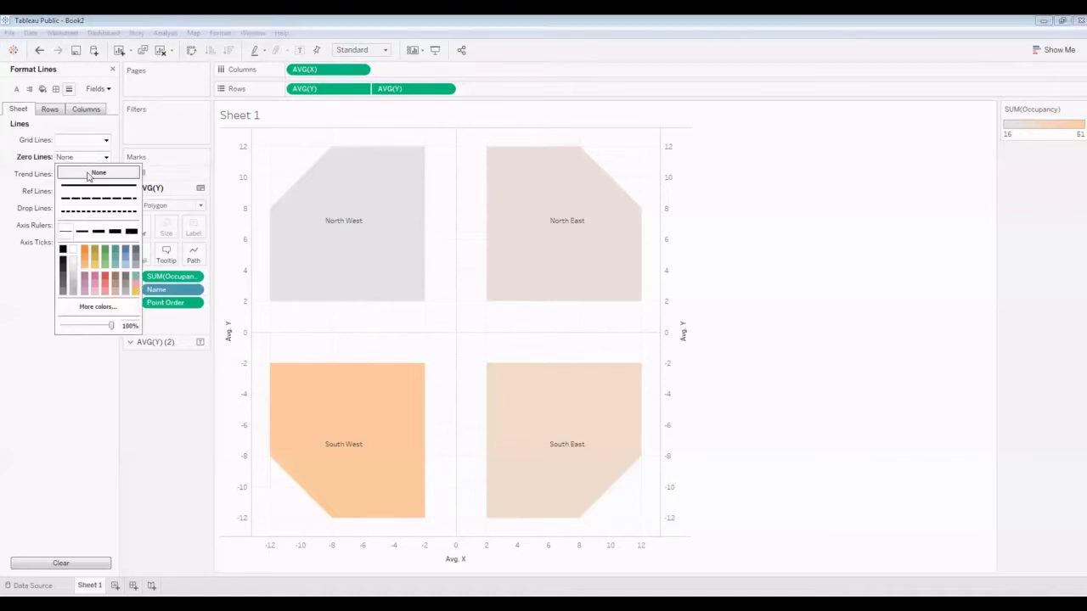
click(88, 175)
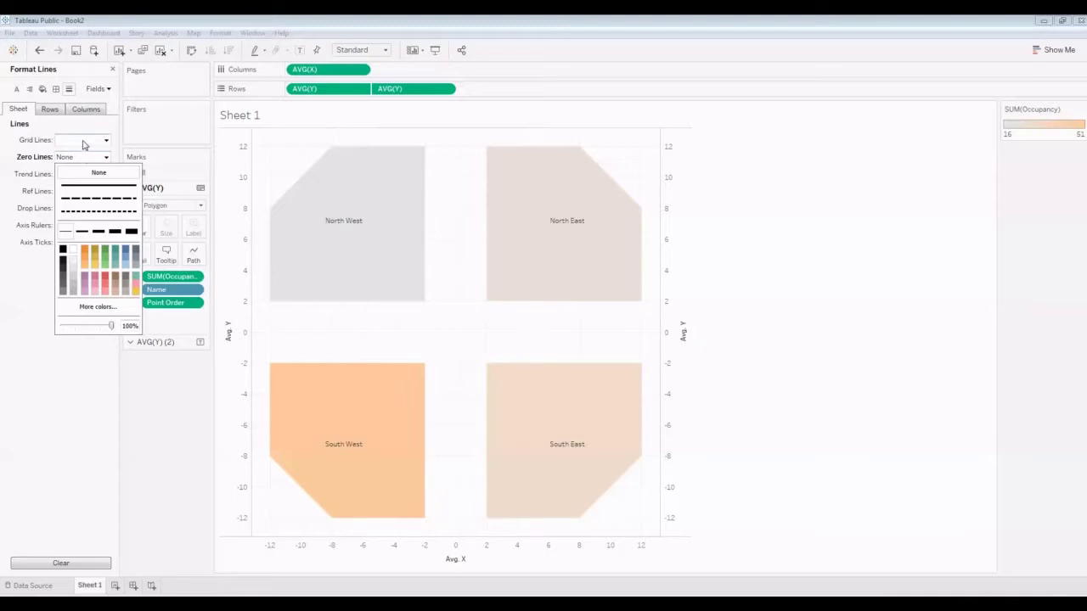
click(84, 145)
click(88, 157)
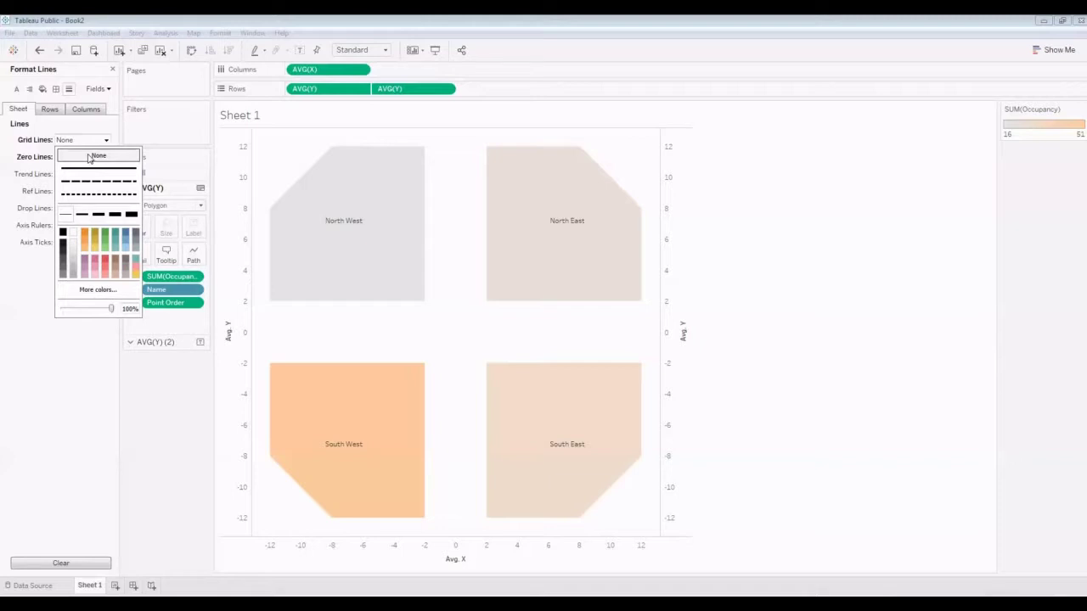
mouse_move(510, 449)
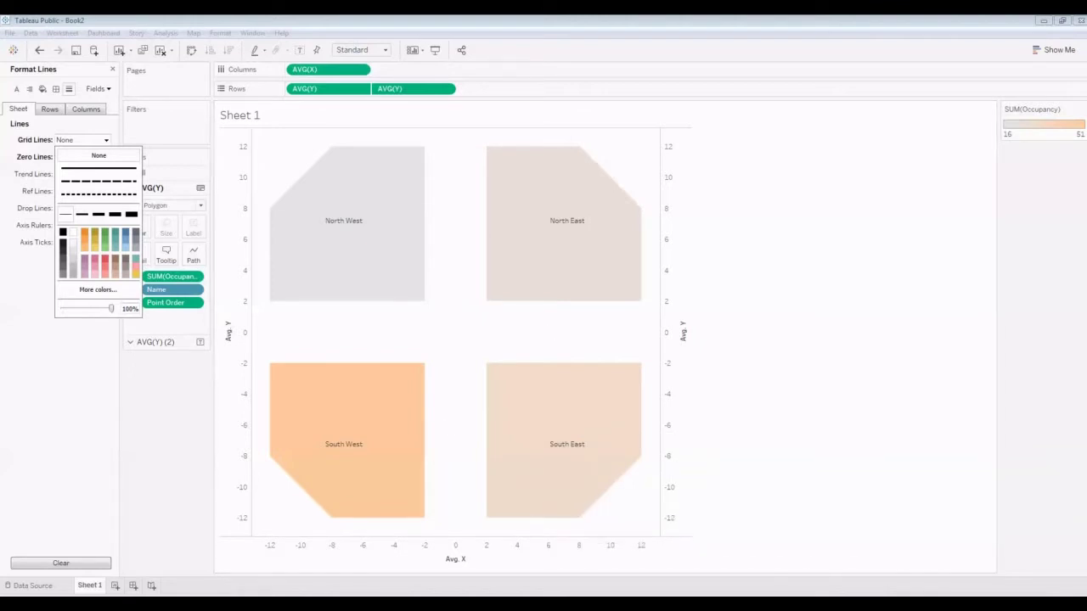
Select the room area in Paint to read its pixel size, then move Paint off screen.
key(Escape)
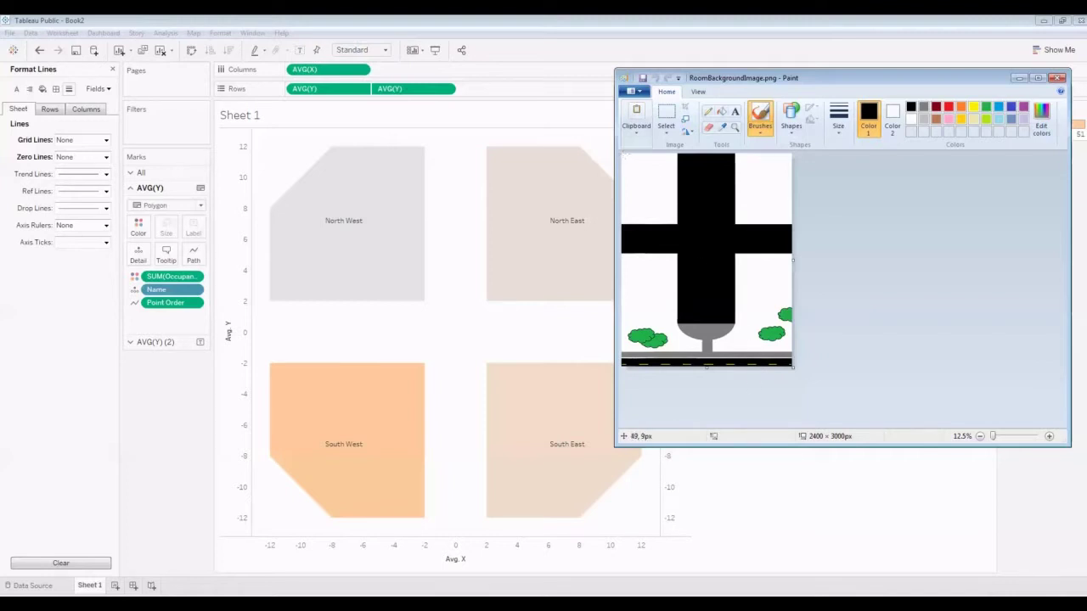
click(666, 117)
mouse_move(622, 154)
mouse_down()
mouse_move(716, 212)
mouse_move(792, 323)
mouse_up()
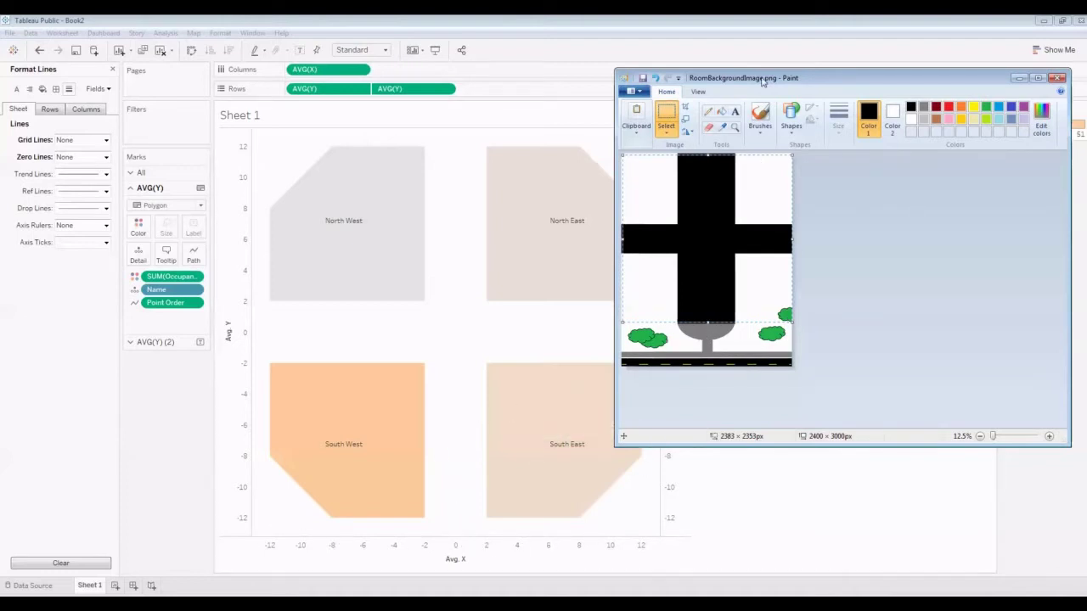
drag(764, 77, 1086, 77)
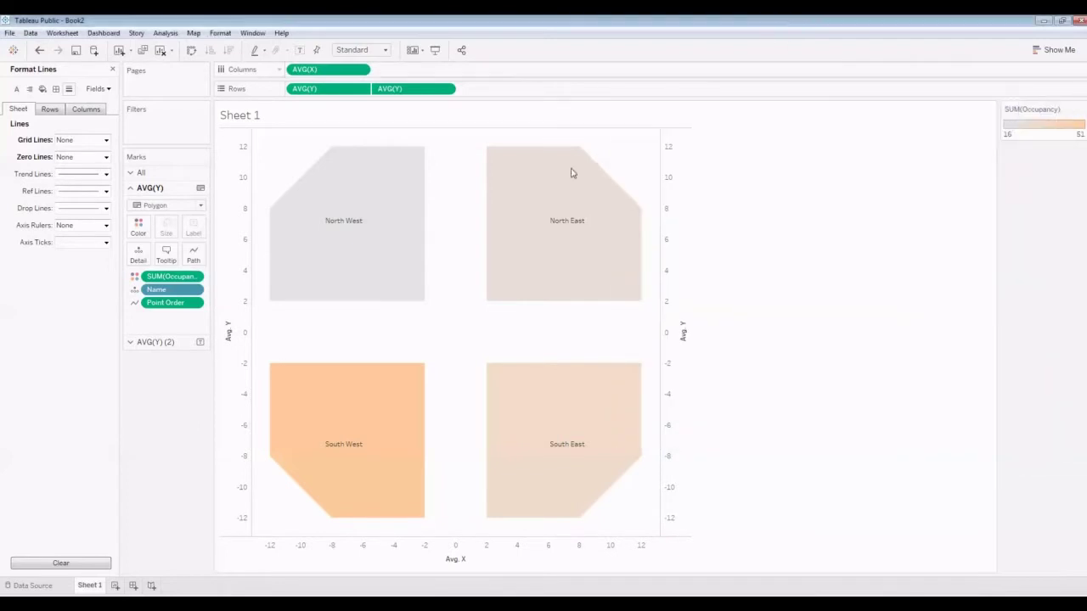
Fix the left Avg. Y axis to a range starting at -18 and ending at 12.
right_click(244, 338)
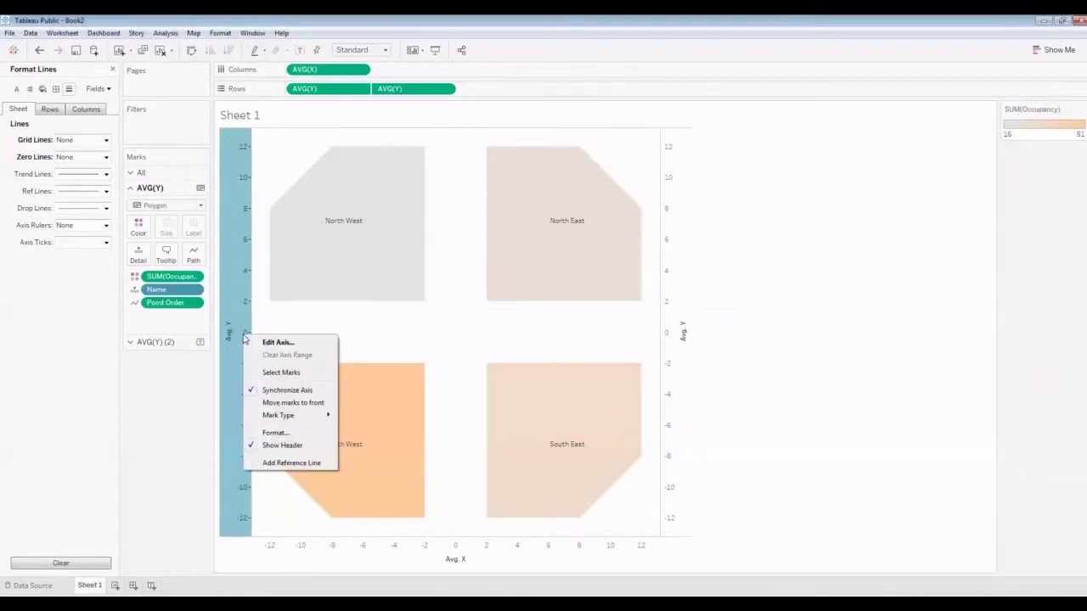
click(264, 343)
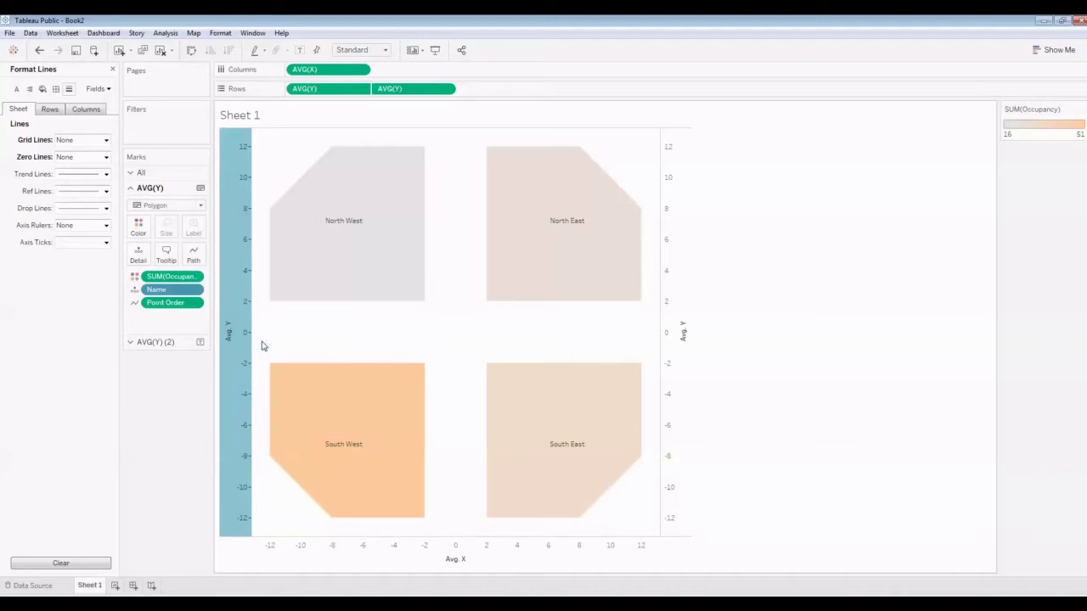
drag(447, 306, 406, 212)
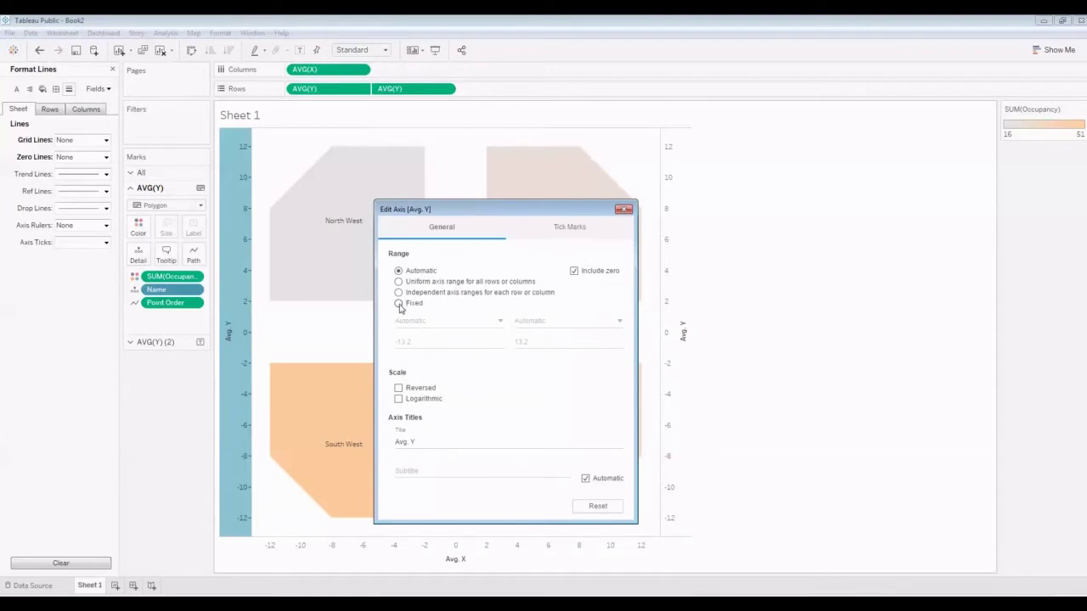
click(400, 304)
double_click(404, 341)
click(396, 341)
double_click(396, 342)
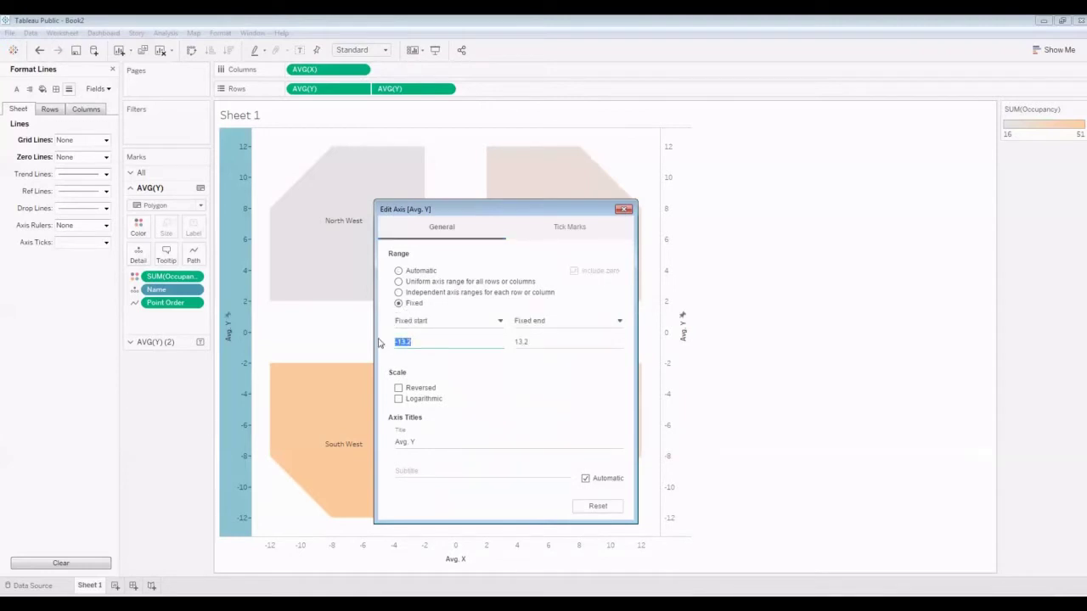
text(1)
key(BackSpace)
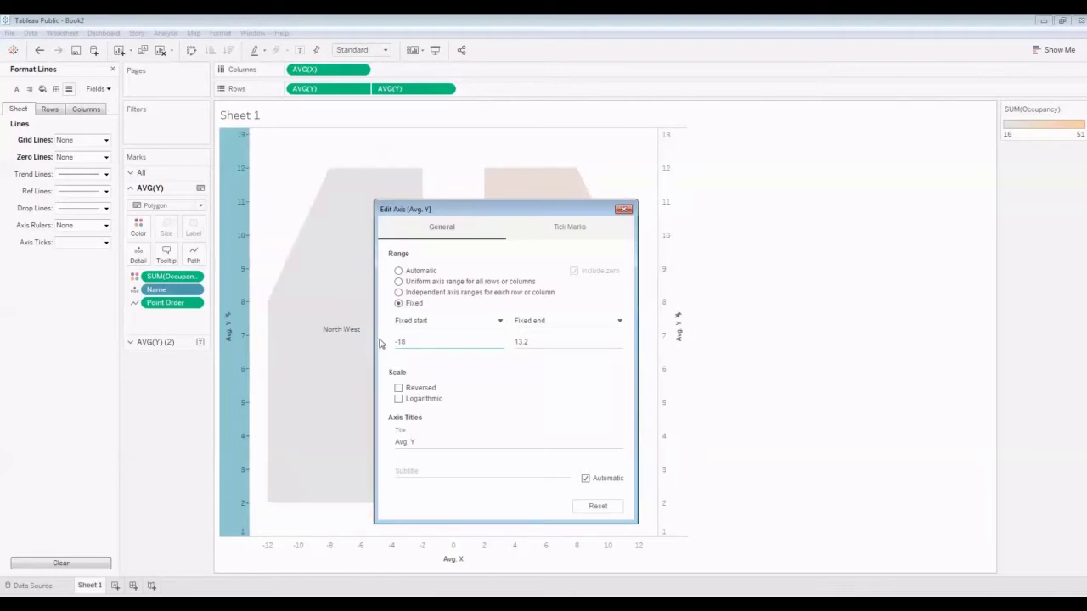
double_click(536, 341)
text(1)
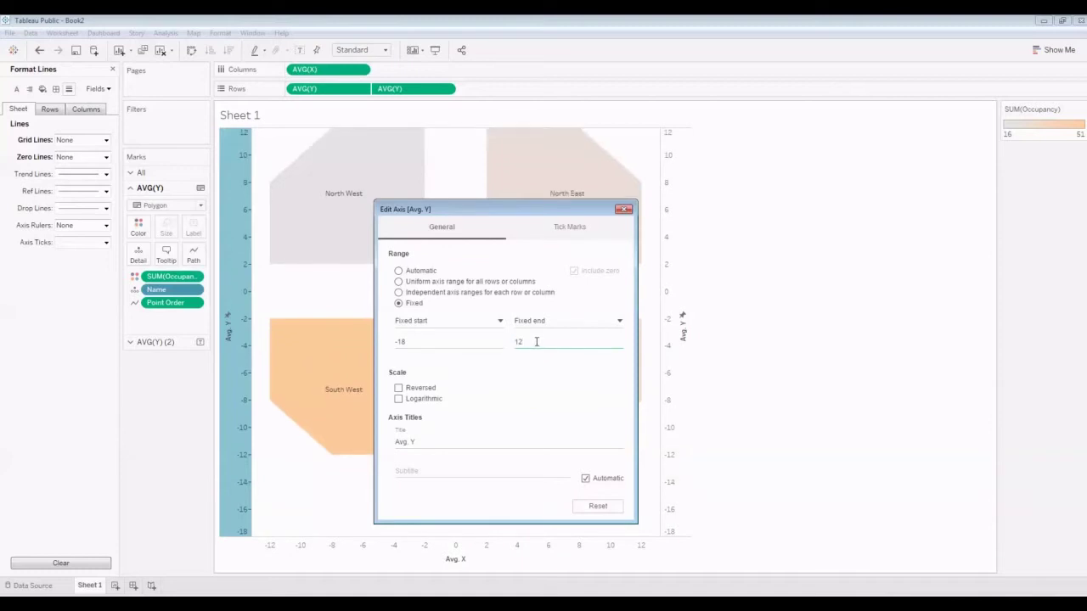
click(624, 209)
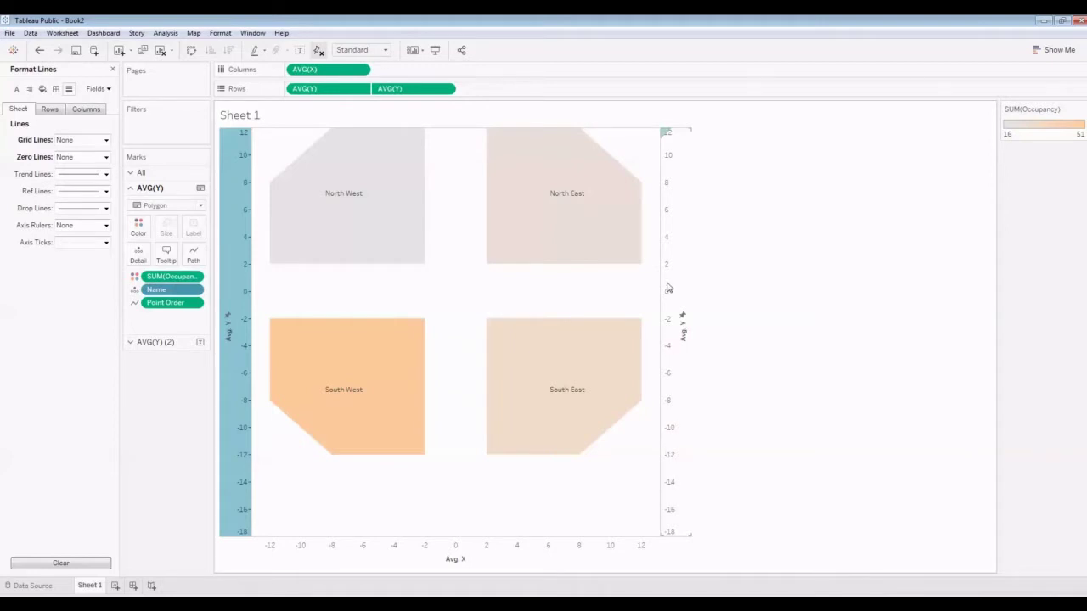
Add RoomBackgroundImage.png as a new background image for the rooms data source.
click(194, 34)
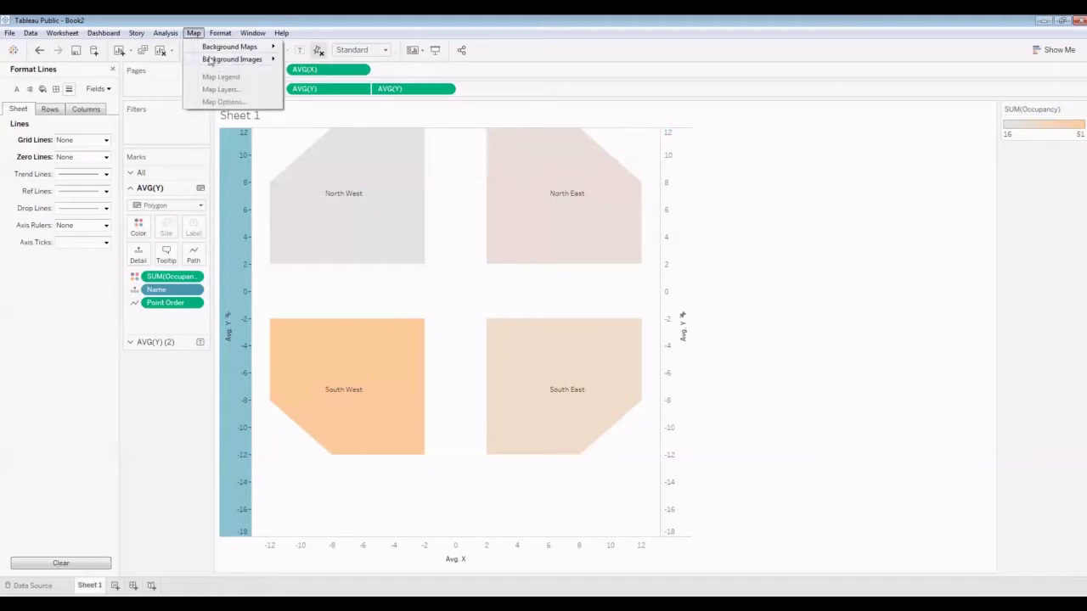
mouse_move(242, 60)
click(310, 65)
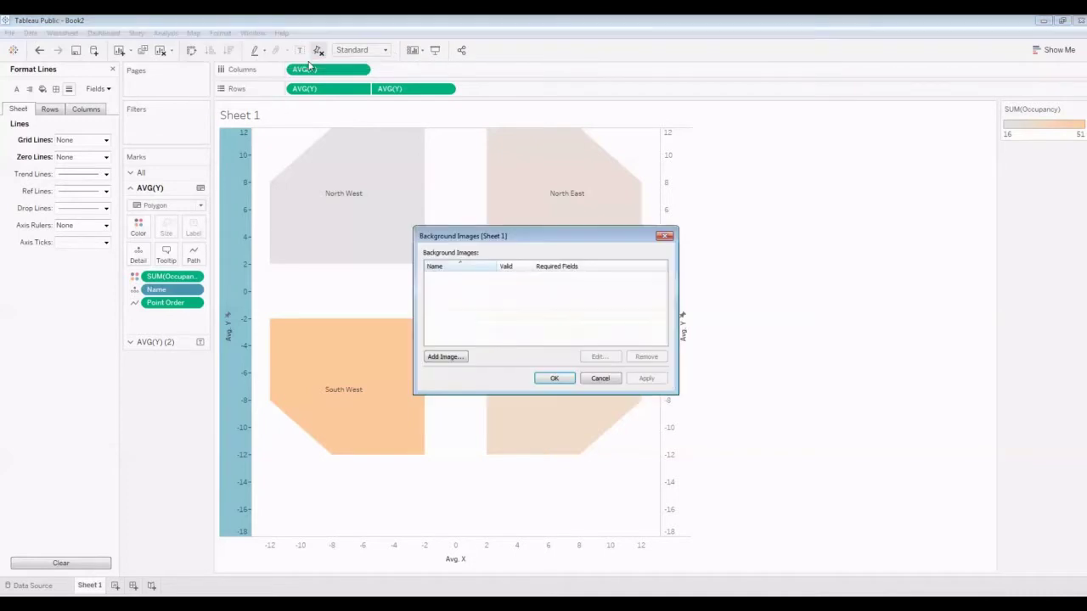
click(457, 358)
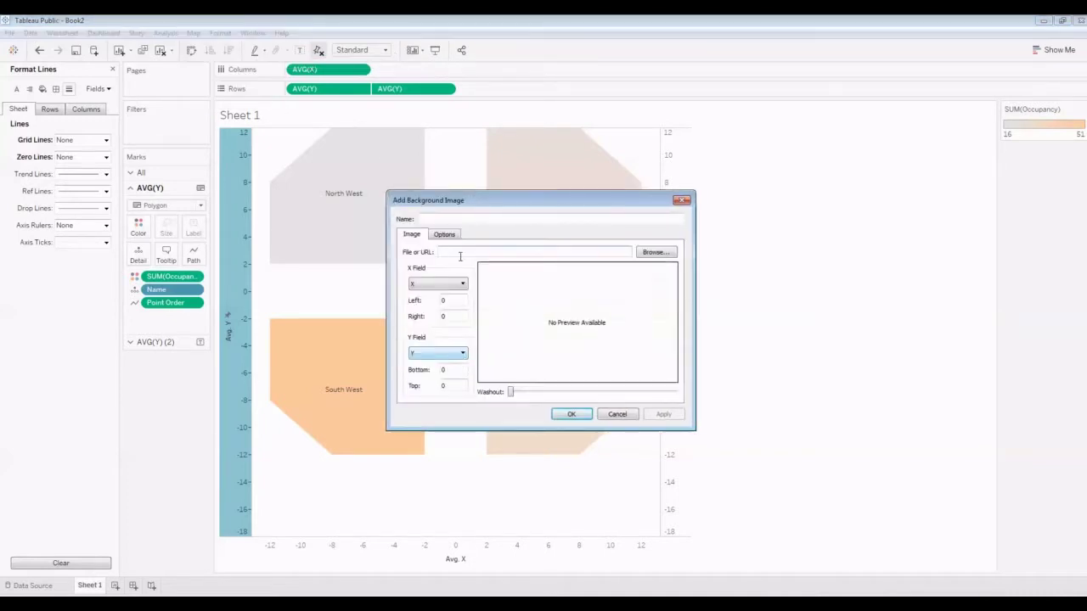
click(654, 253)
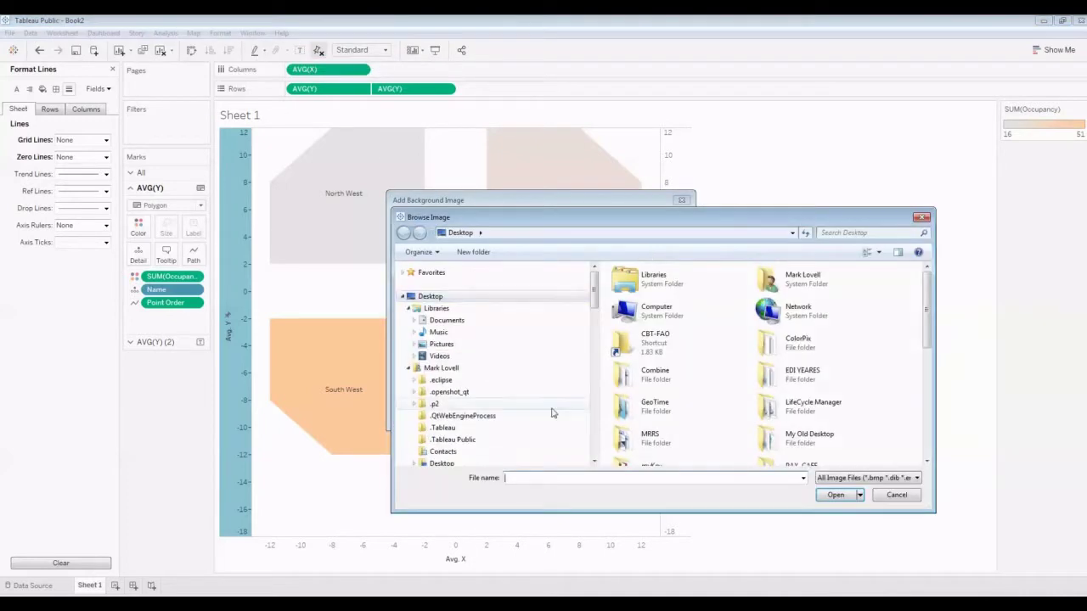
click(664, 478)
text(roo)
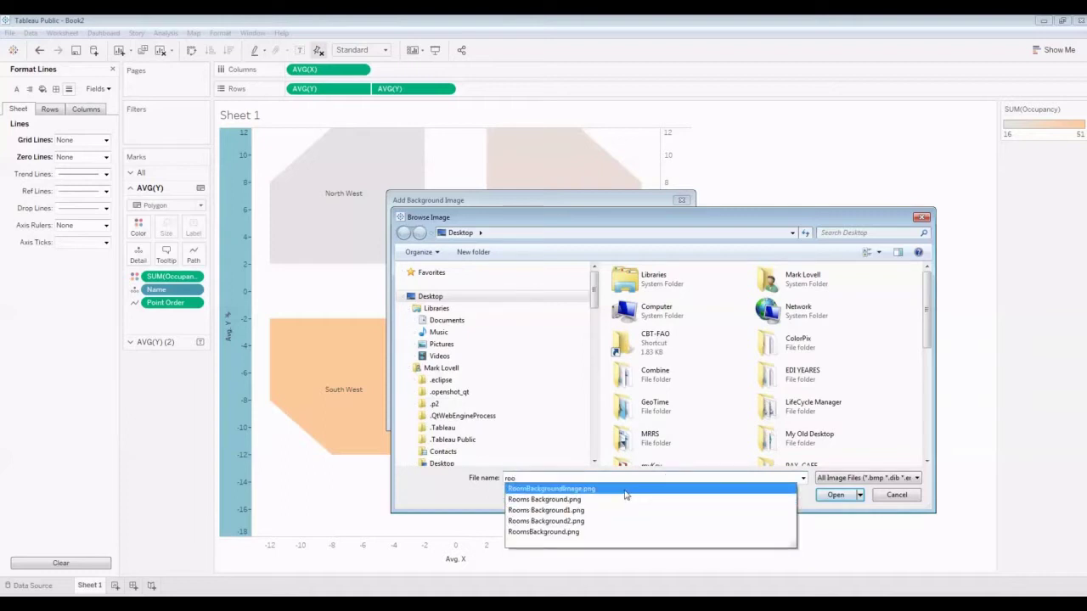
click(625, 490)
click(825, 496)
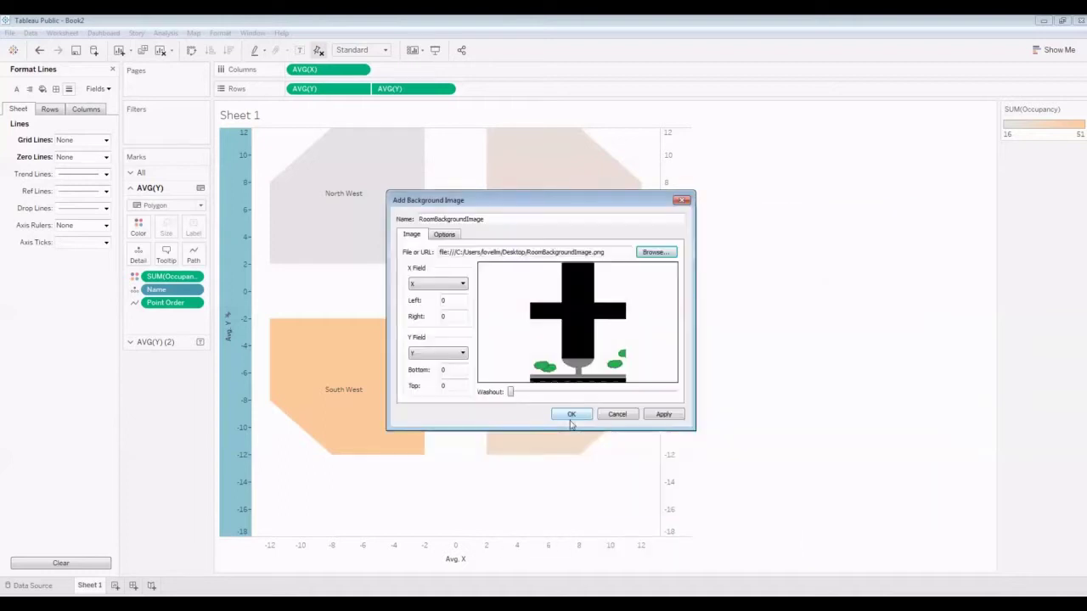
Map the image to Left -12, Right 12, Bottom -18, Top 12, lock aspect ratio, and confirm.
click(451, 301)
drag(451, 301, 434, 303)
text(-12)
key(Tab)
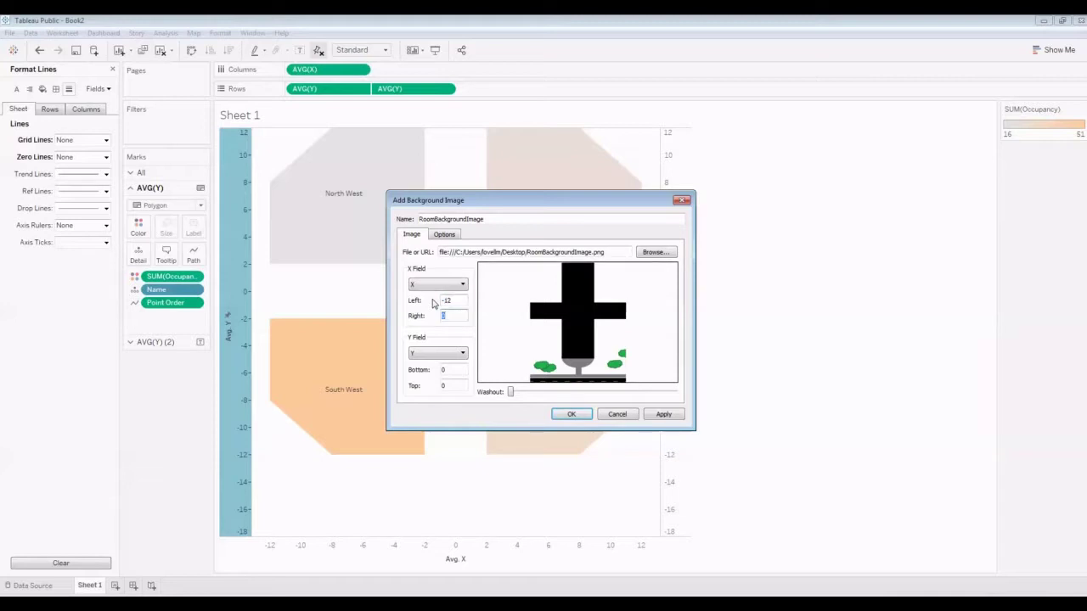
click(464, 370)
text(-18)
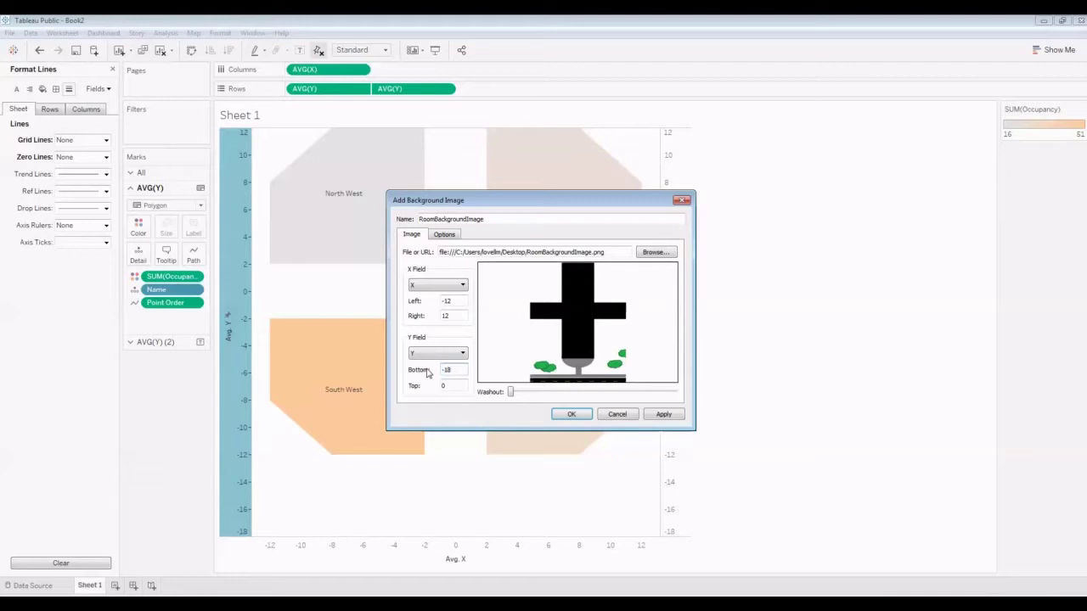
click(441, 385)
text(12)
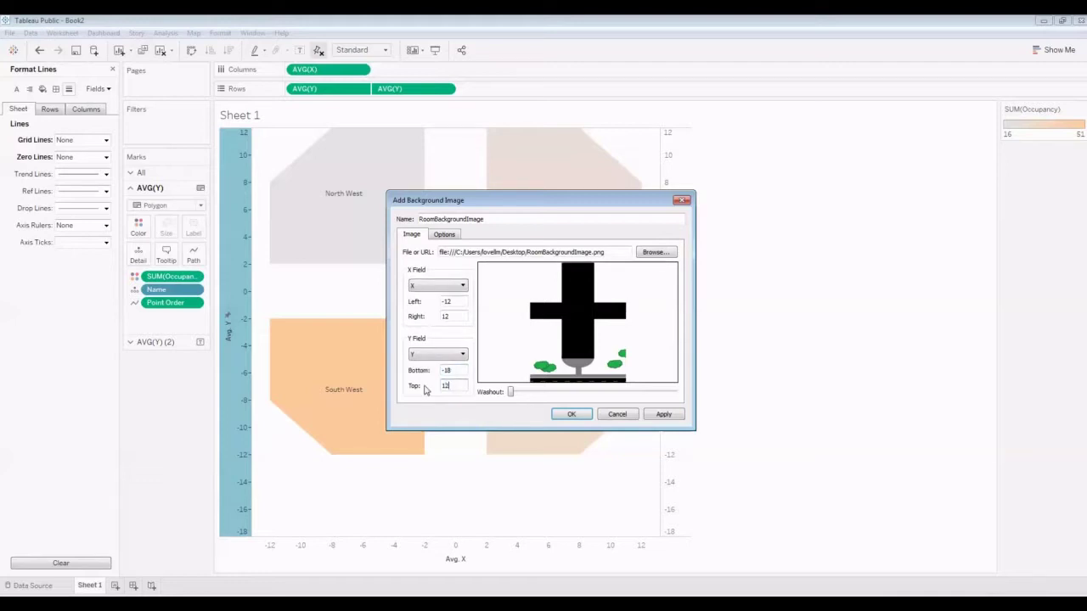
click(443, 235)
click(413, 264)
click(572, 414)
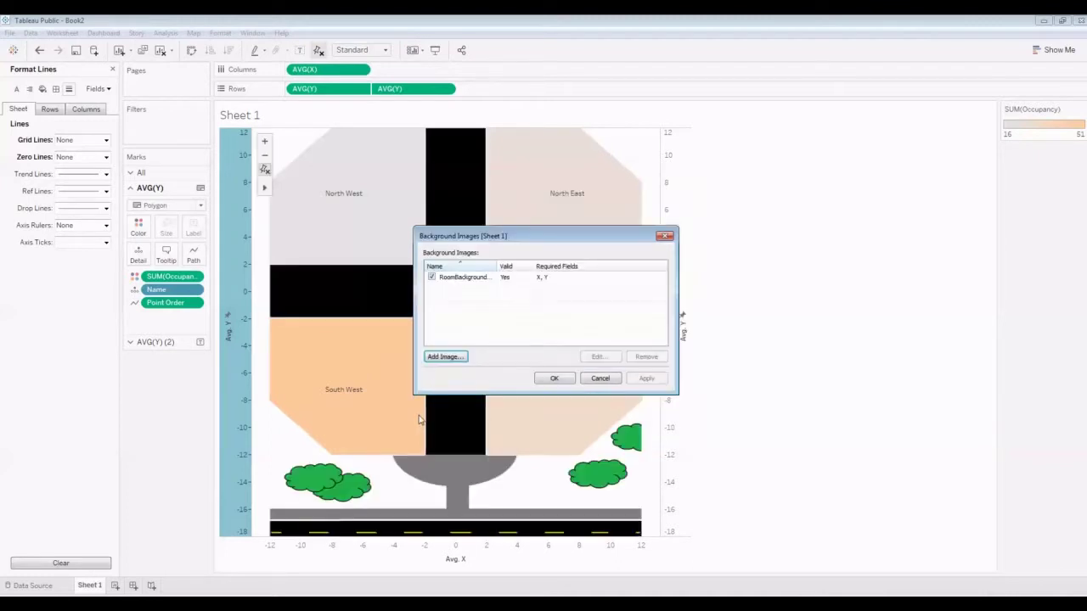
drag(536, 239, 783, 222)
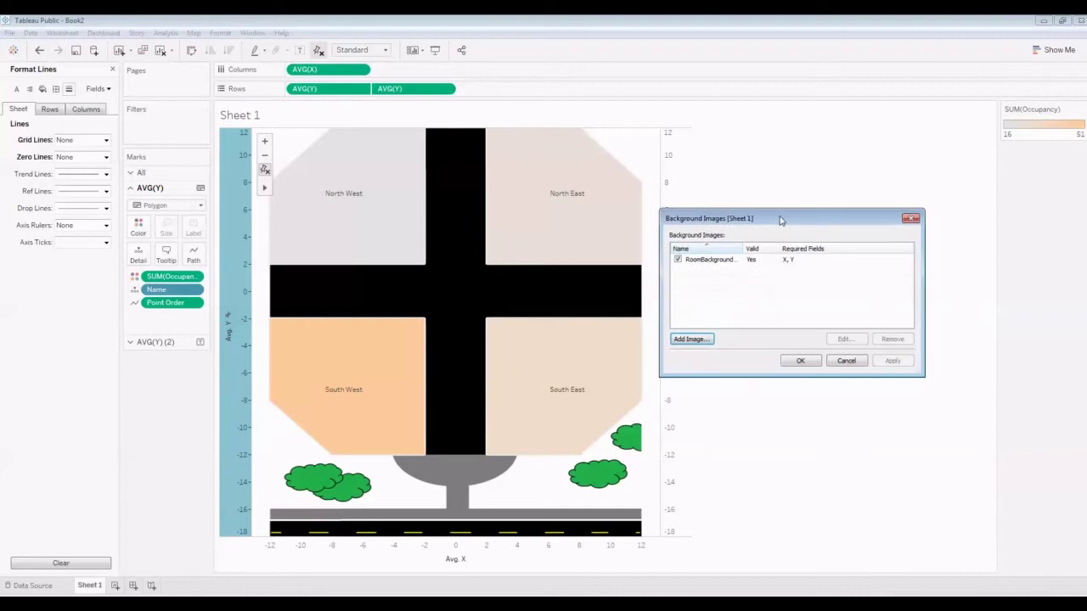
Confirm the Background Images list so the floor-plan image stays behind the room polygons.
click(790, 360)
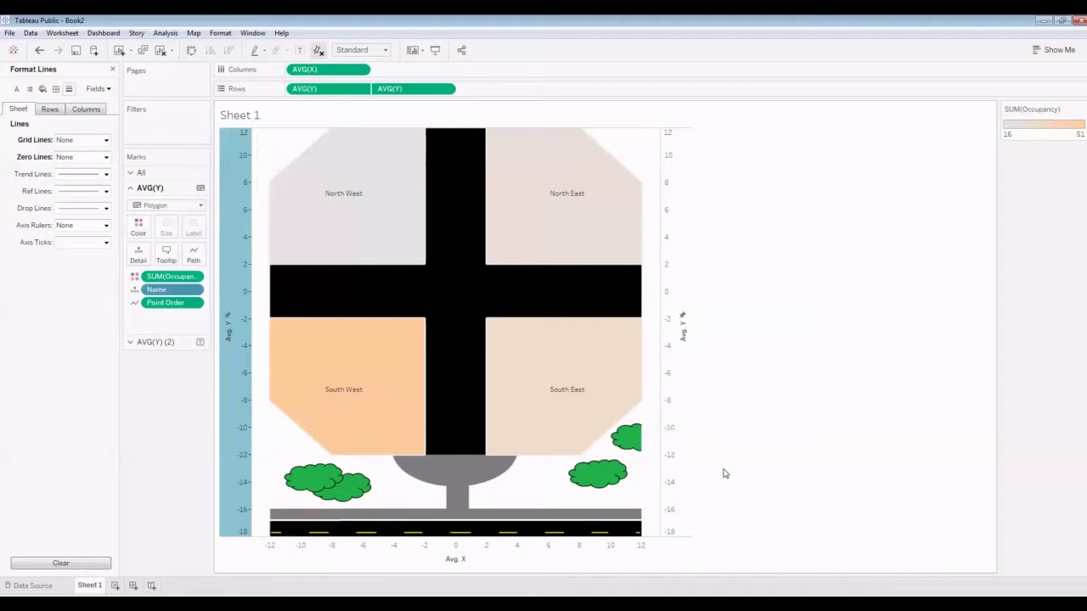
Hide the major tick marks and clear the Avg. Y title on the right Y axis.
right_click(667, 299)
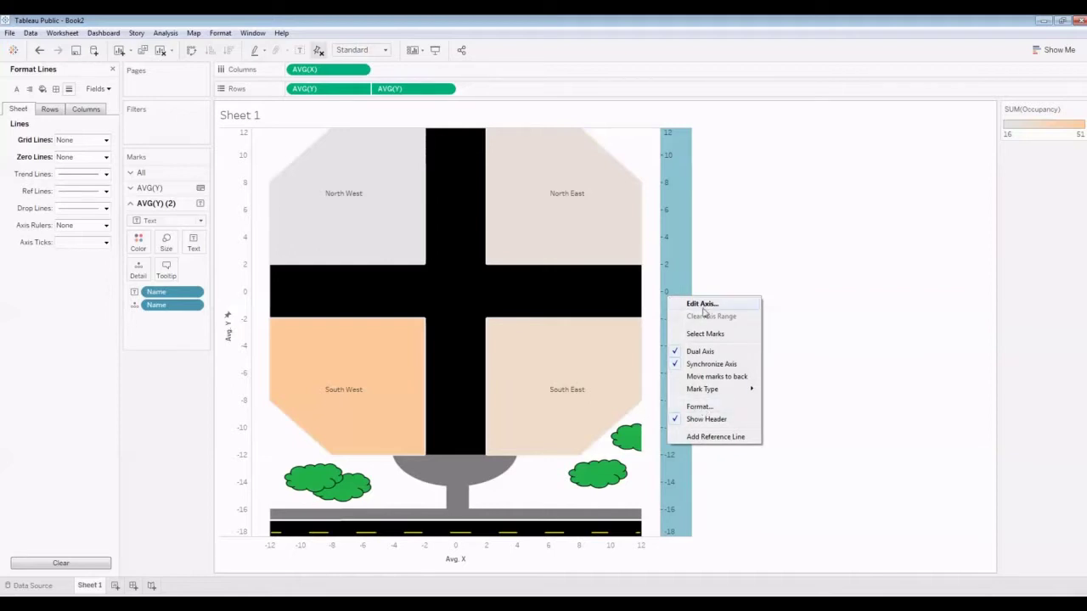
click(704, 305)
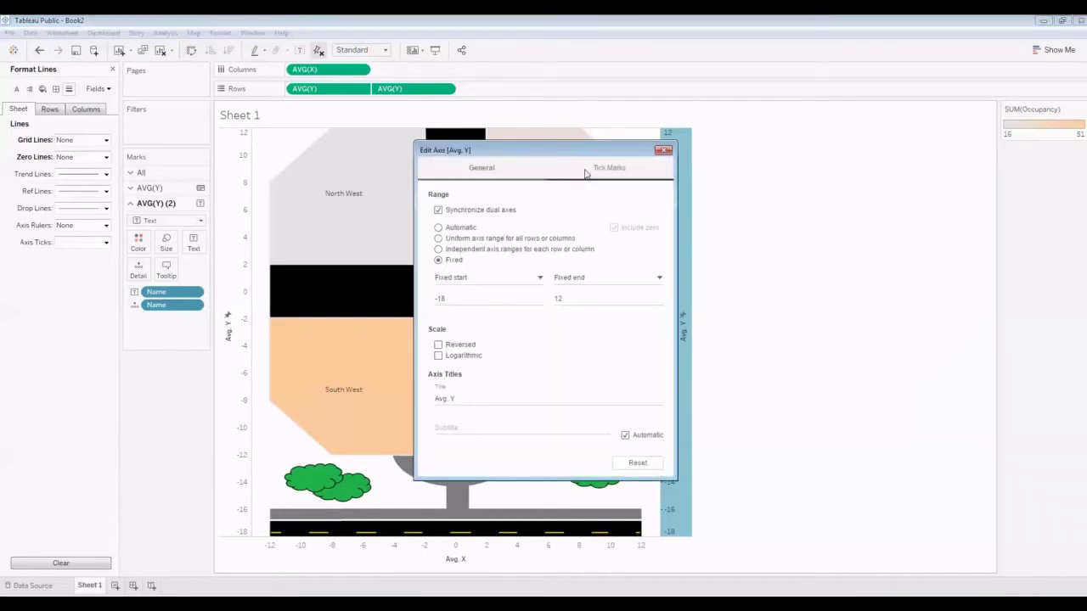
click(599, 168)
click(438, 233)
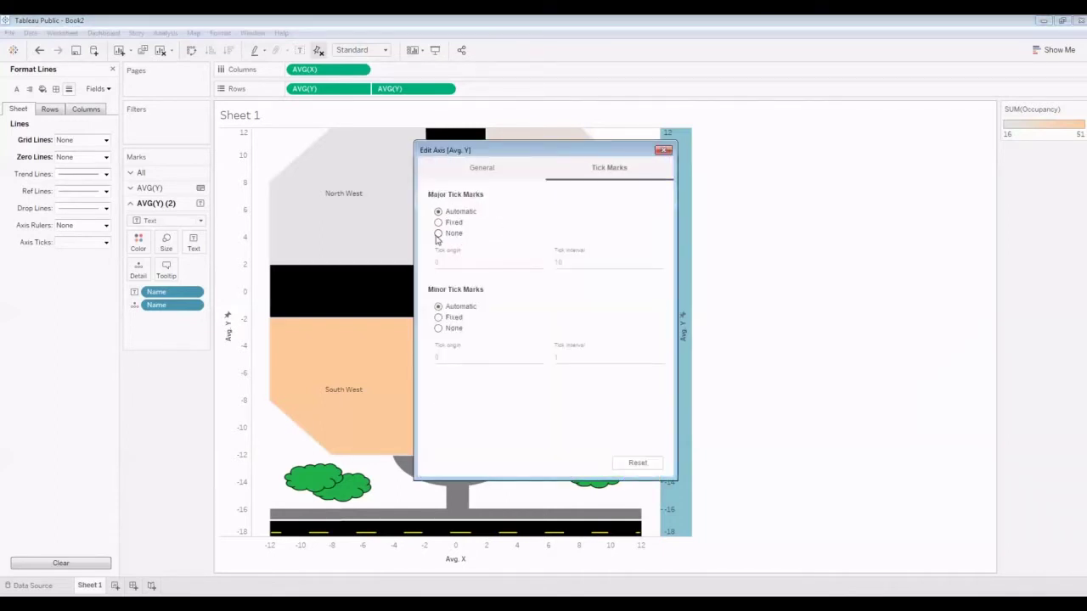
click(482, 169)
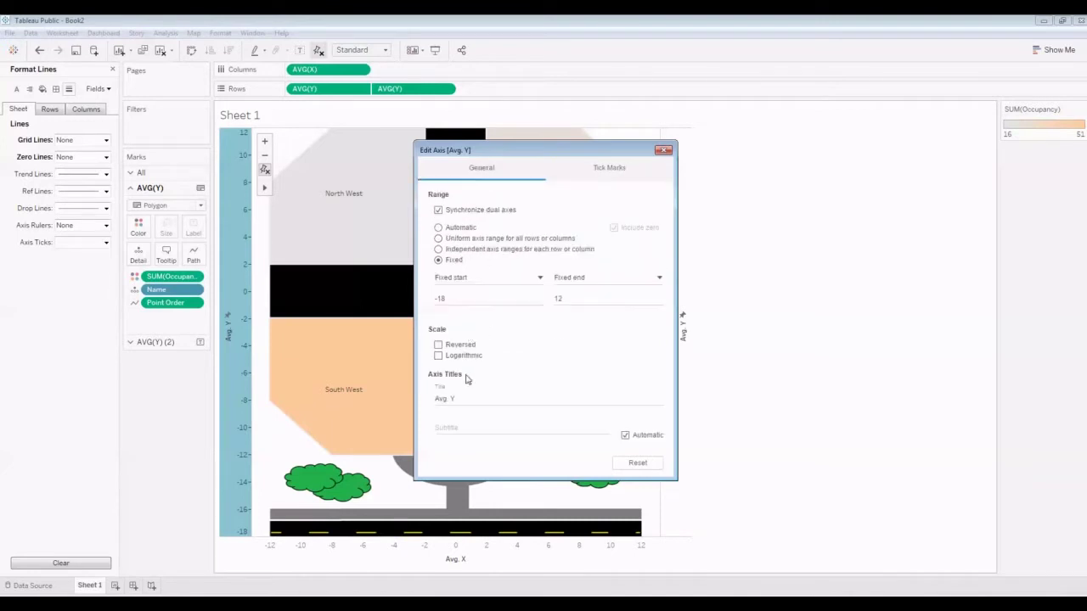
drag(463, 400, 427, 403)
key(BackSpace)
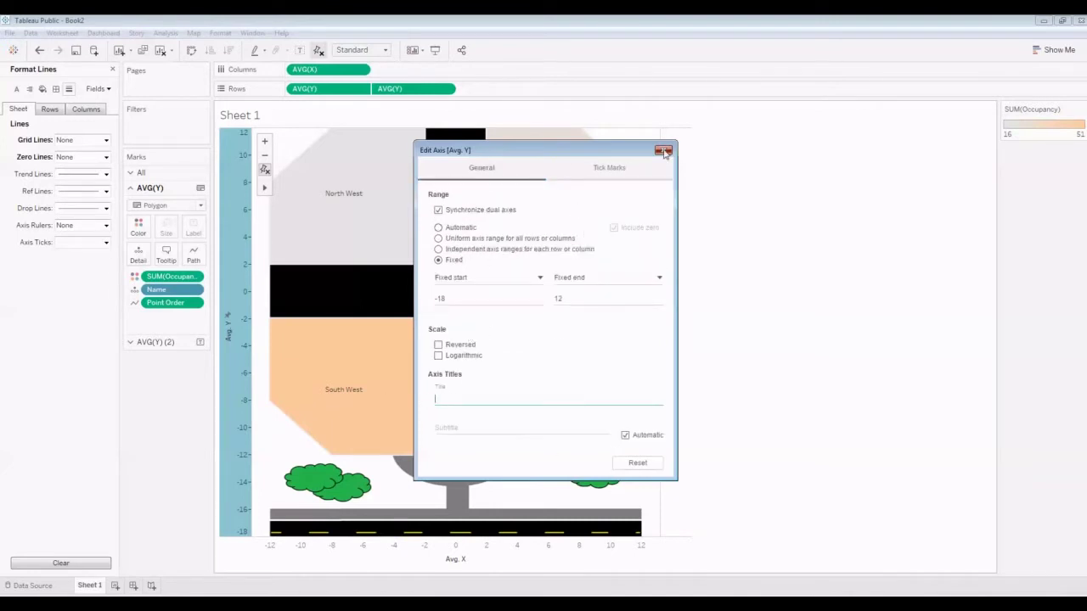
click(663, 150)
Clear the Avg. X title from the map's X axis.
click(414, 550)
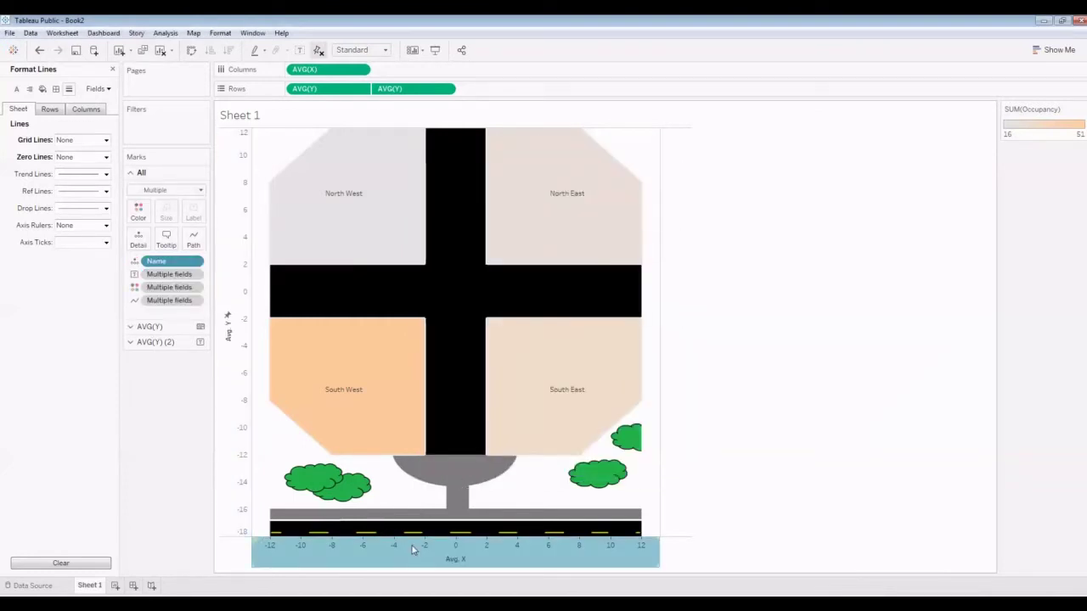
right_click(412, 550)
click(435, 456)
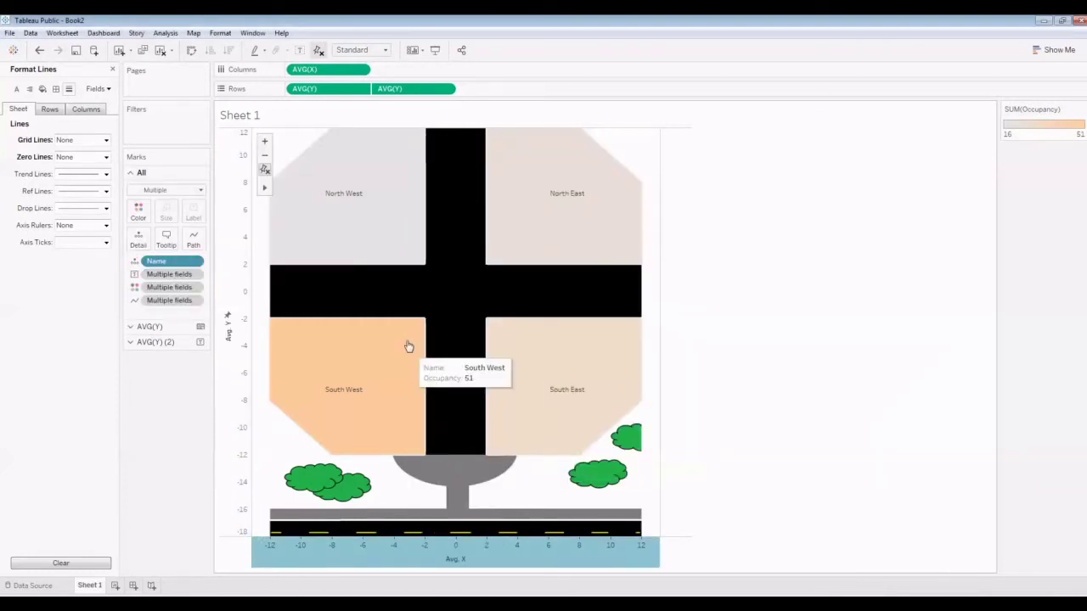
click(462, 391)
key(ctrl+a)
key(BackSpace)
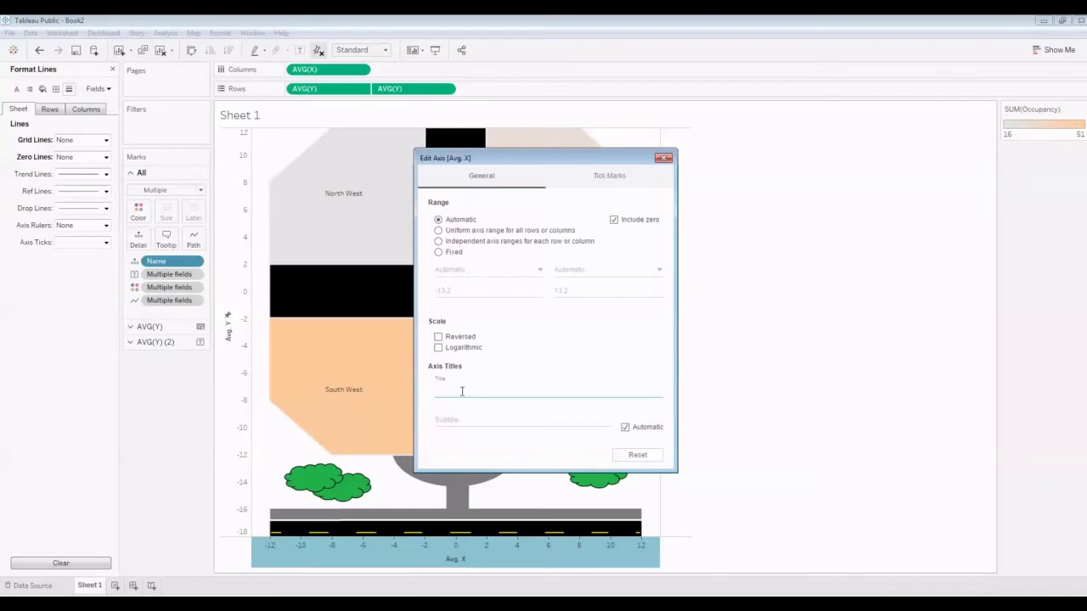
click(606, 177)
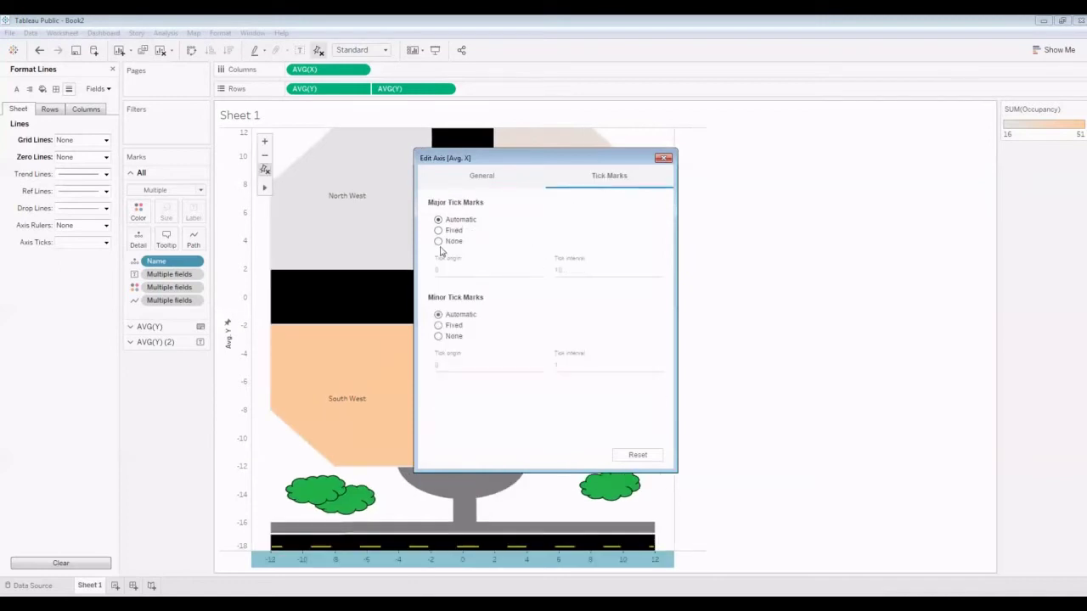
click(664, 158)
Clear the left Y axis's Avg. Y title and set its major tick marks to None.
right_click(244, 359)
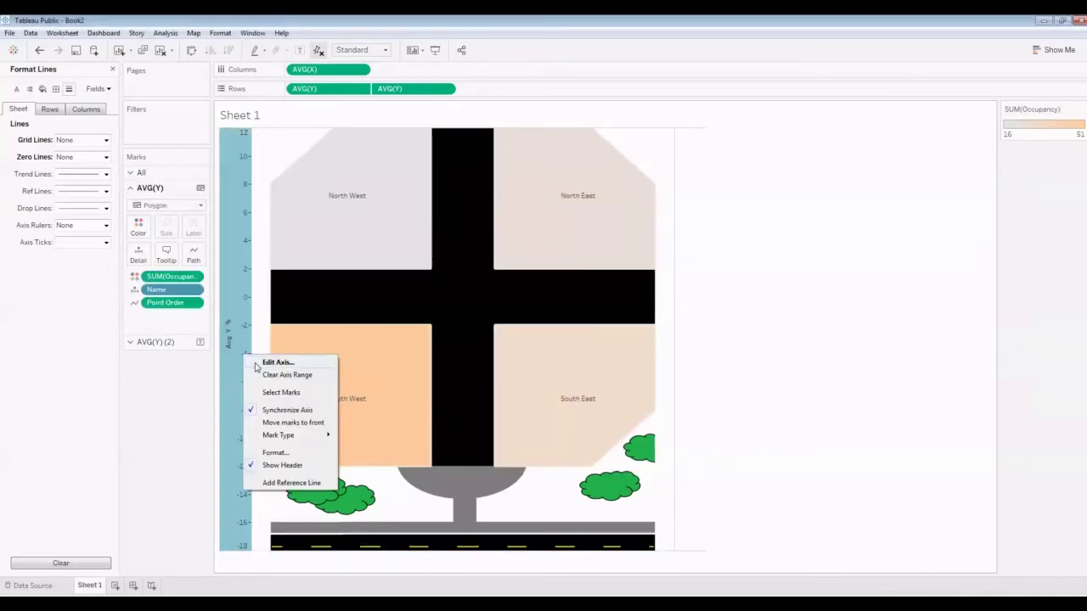
click(273, 371)
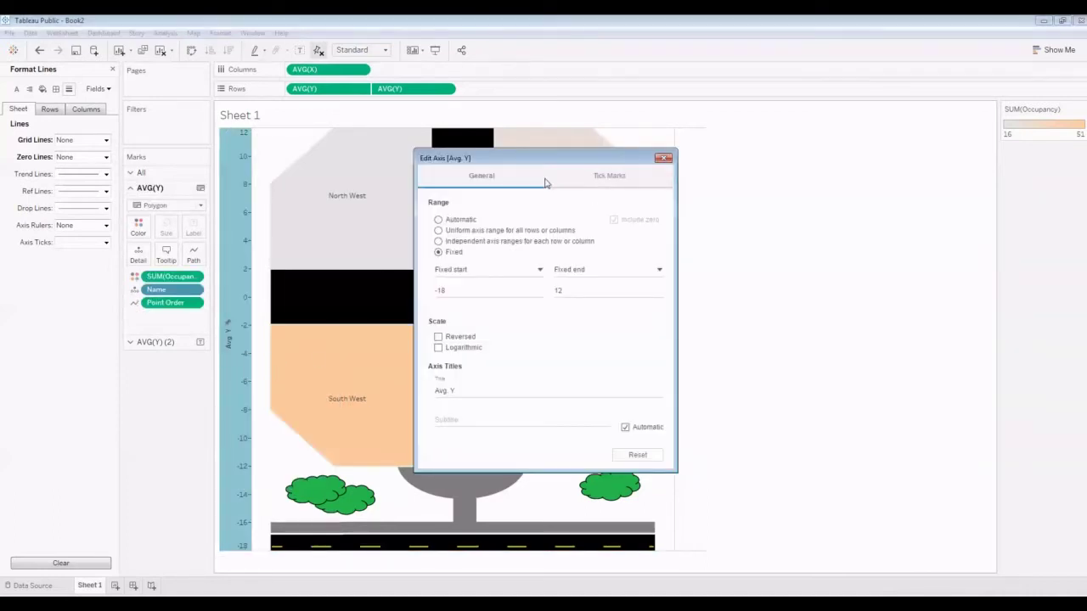
click(461, 392)
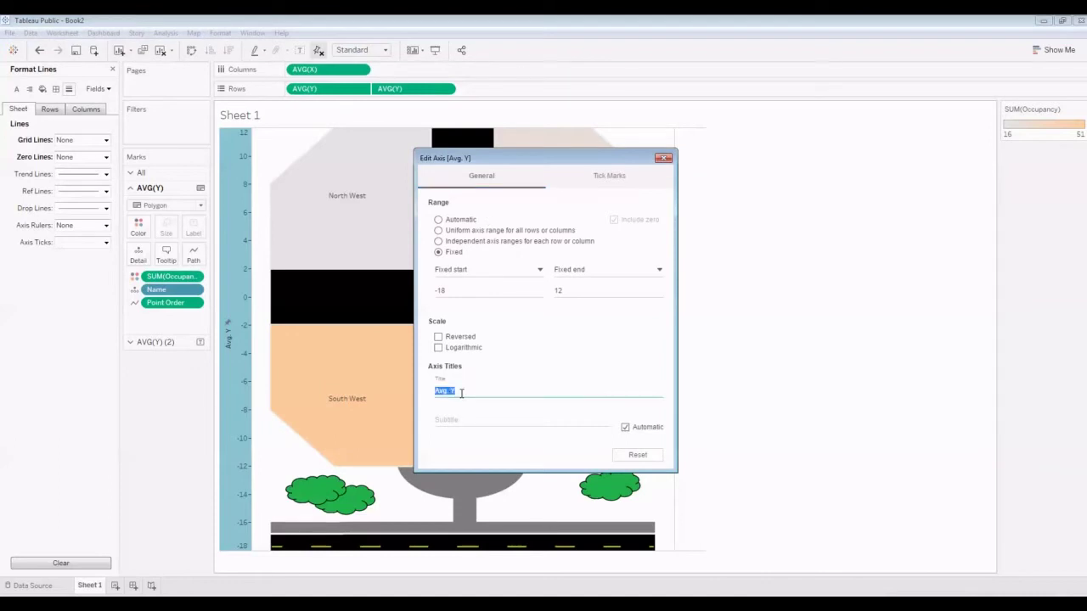
key(BackSpace)
click(626, 177)
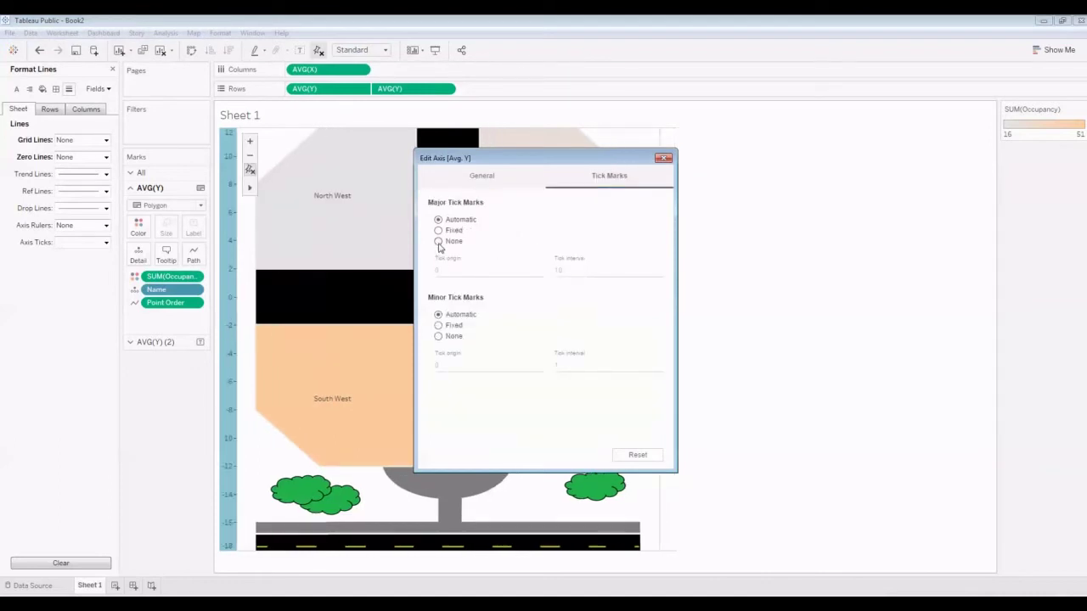
click(438, 243)
click(664, 158)
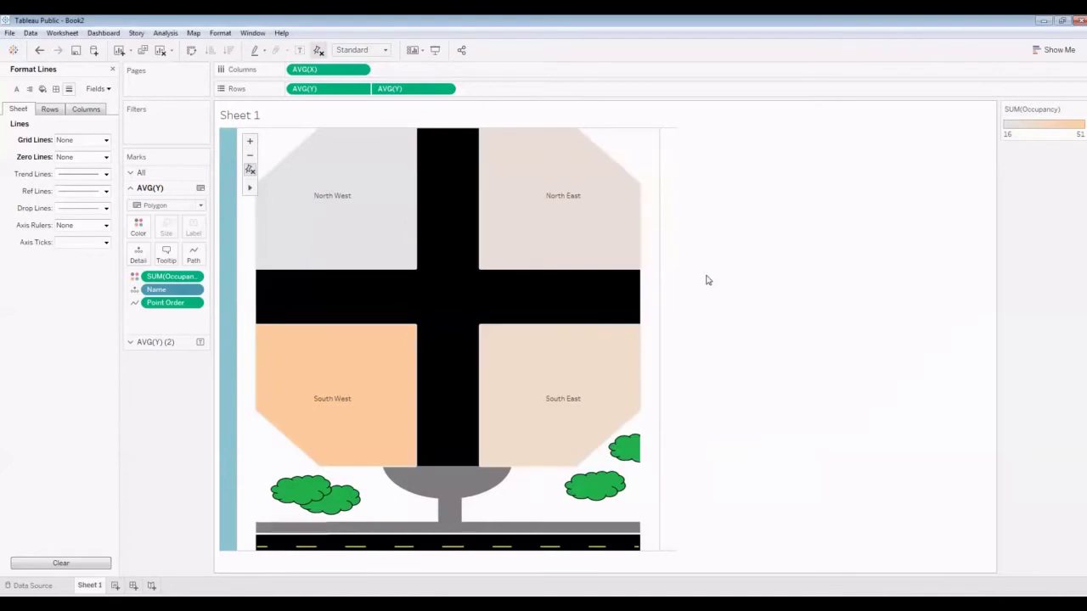
click(709, 280)
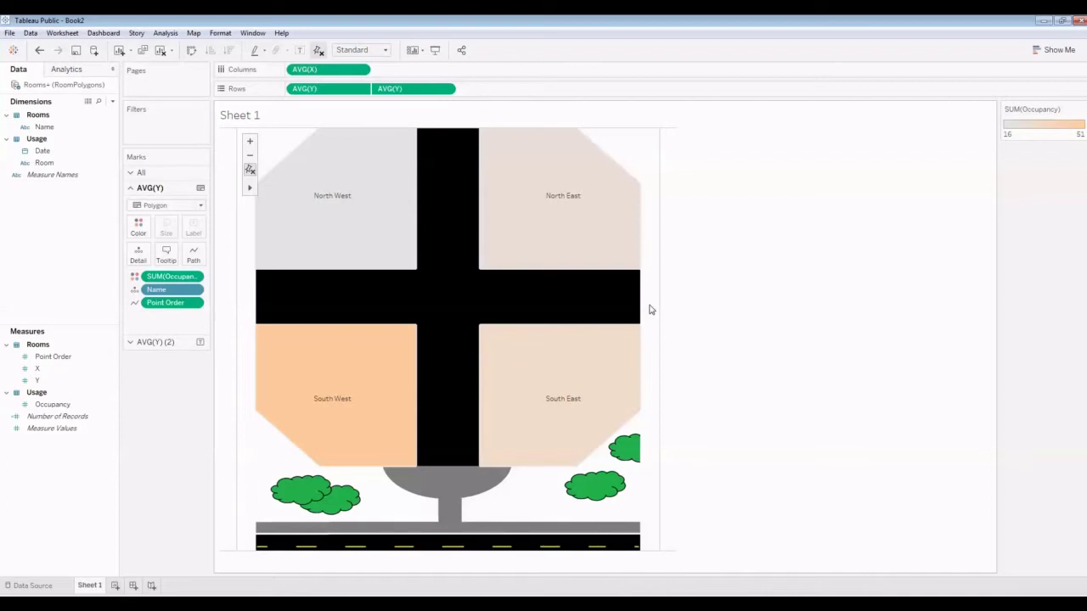
Place the Sheet 1 floor-plan map on a new Dashboard 1, then open a blank Sheet 2.
click(133, 586)
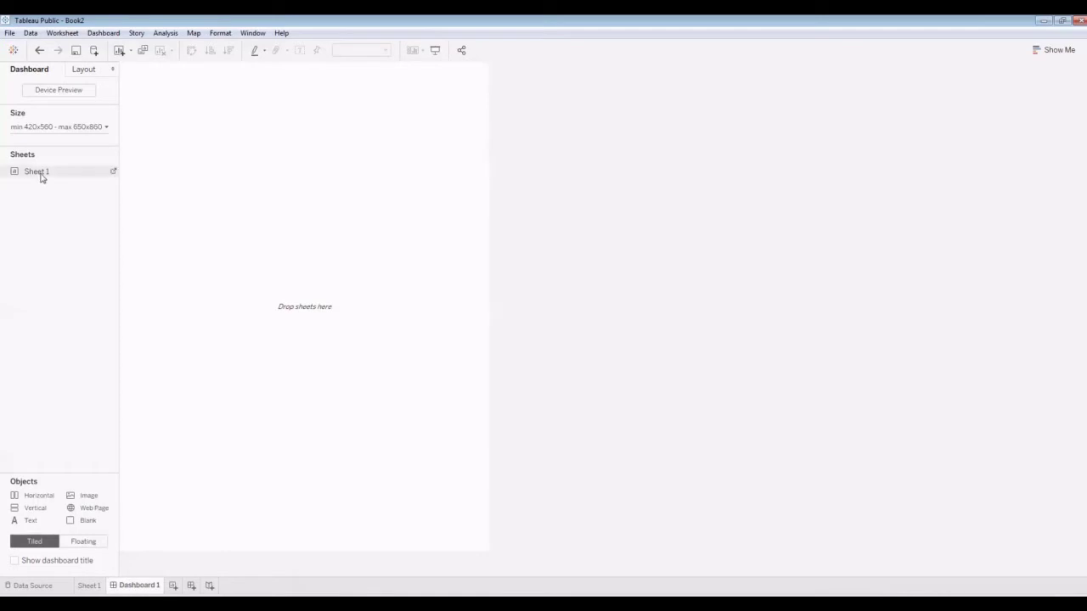
drag(40, 177, 171, 182)
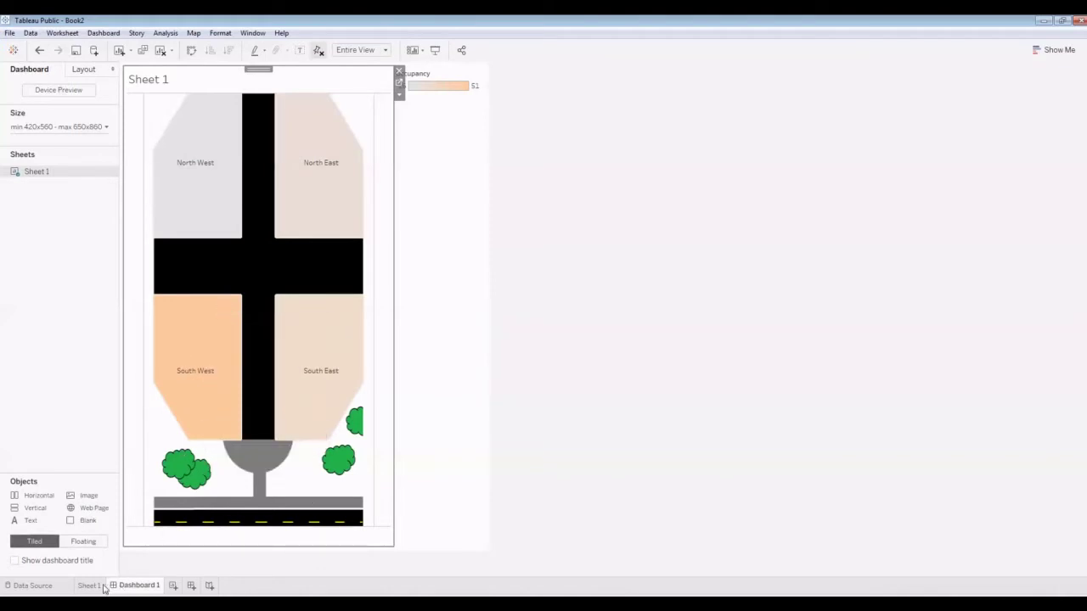
click(173, 585)
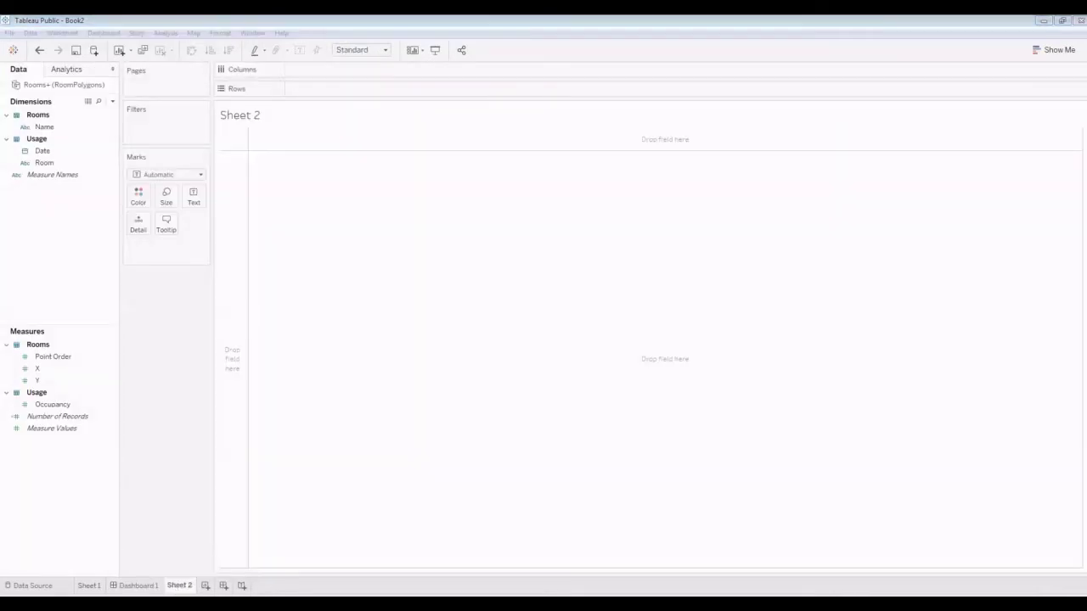
Put Room on Rows and SUM(Occupancy) on Columns to chart occupancy per room.
click(773, 28)
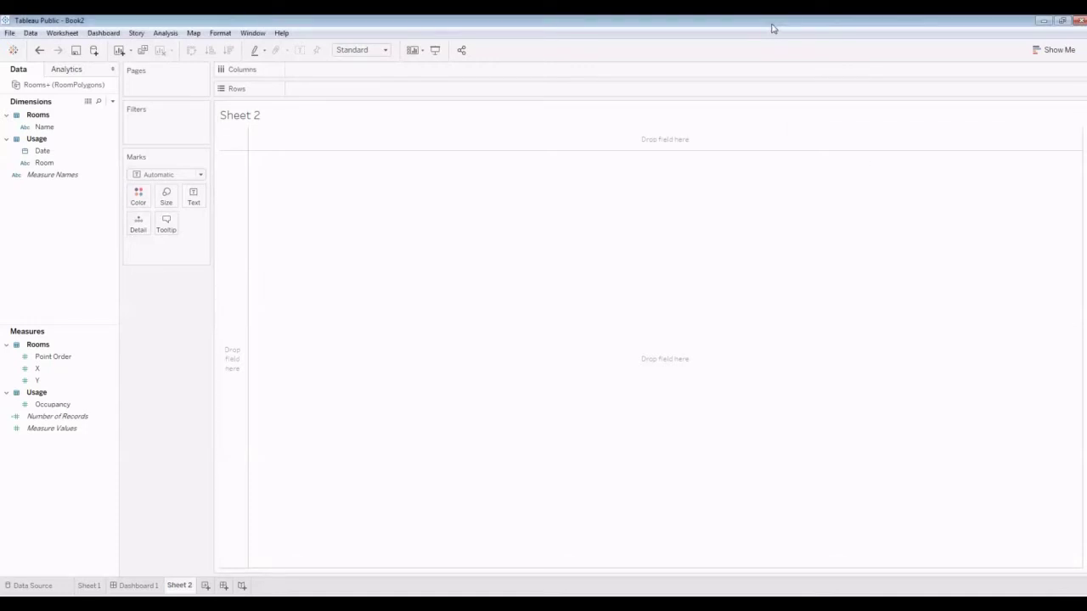
click(55, 360)
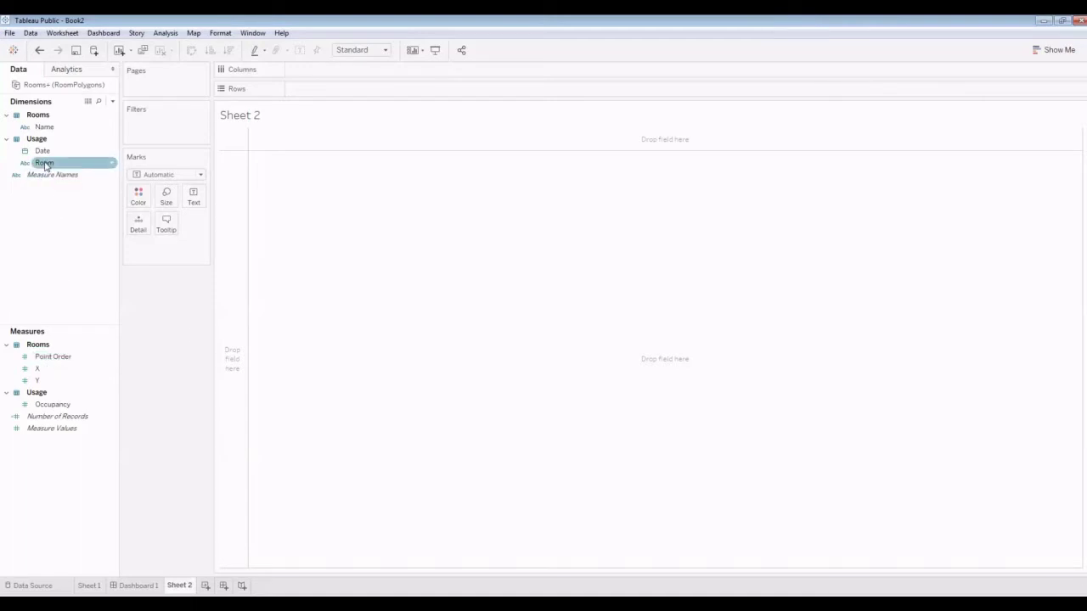
drag(45, 165, 227, 247)
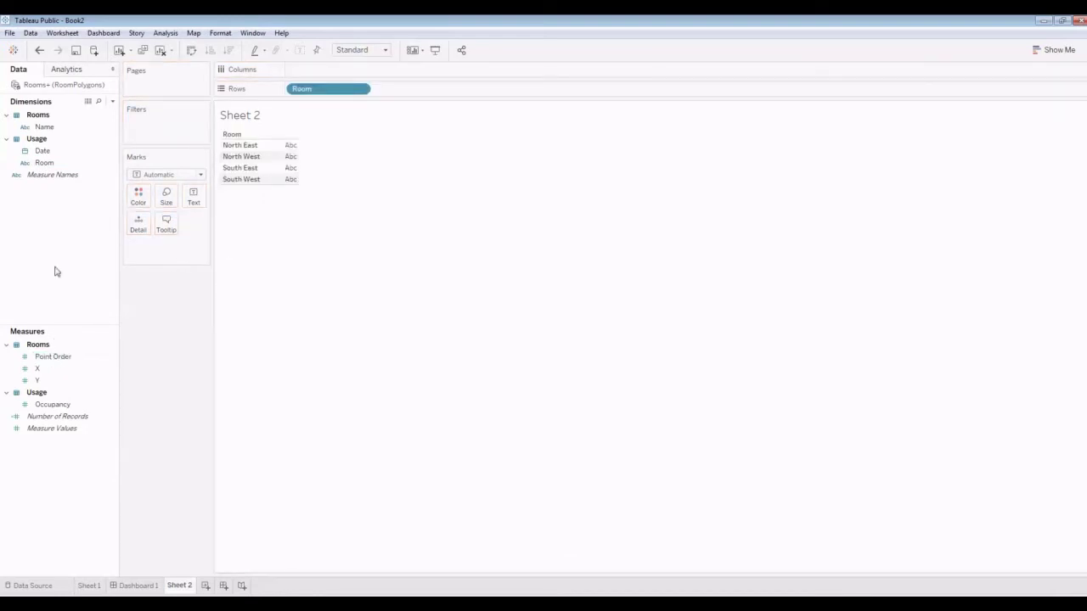
drag(60, 406, 306, 75)
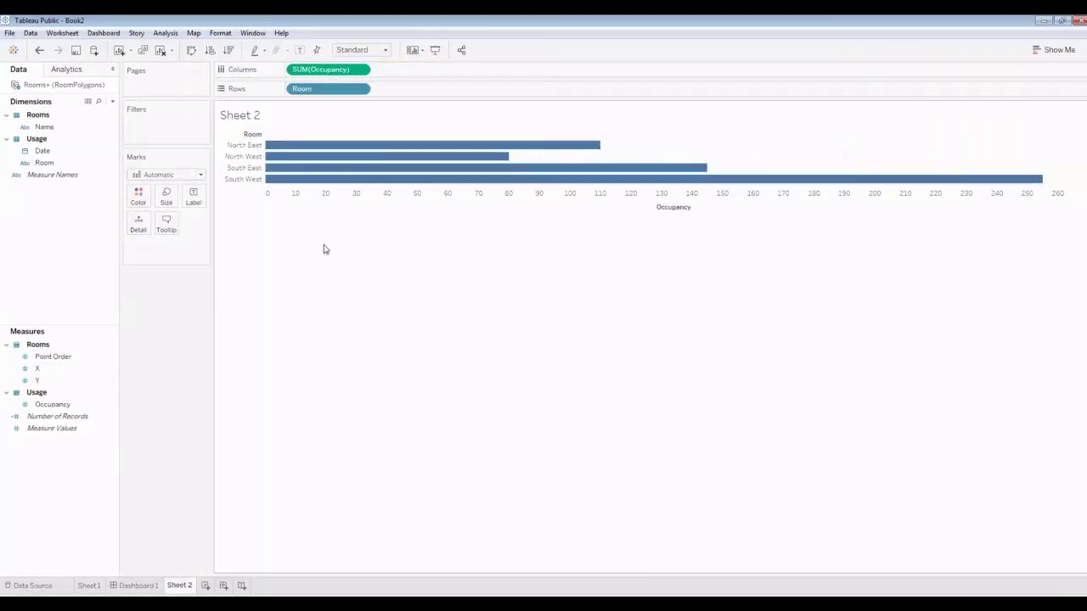
On a new Sheet 3, plot SUM(X) on Columns and SUM(Y) on Rows with Name as detail.
click(206, 586)
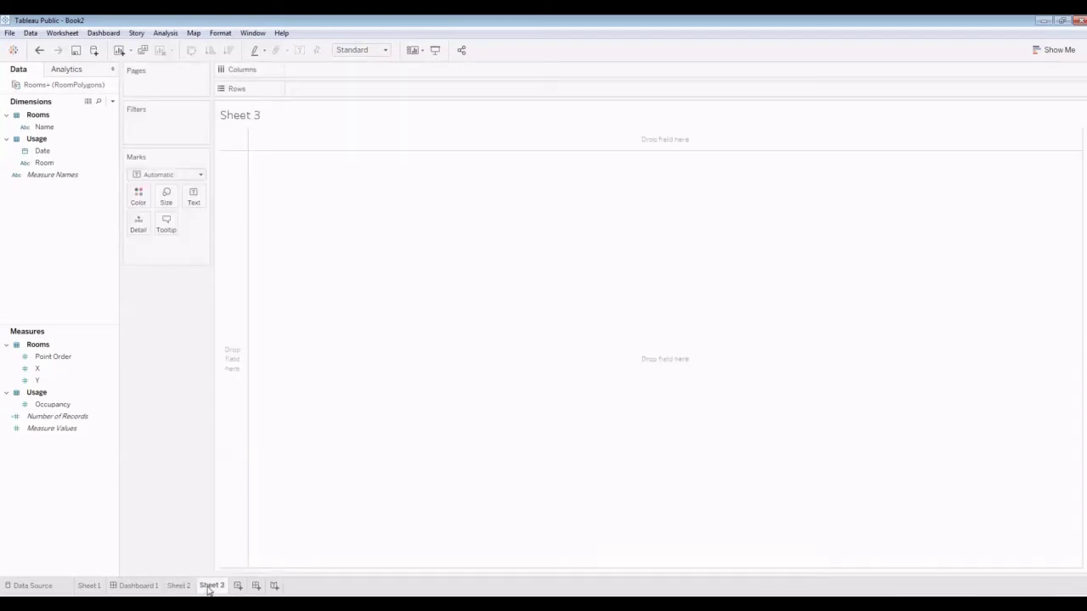
mouse_move(36, 369)
mouse_down()
mouse_move(208, 240)
mouse_move(315, 72)
mouse_up()
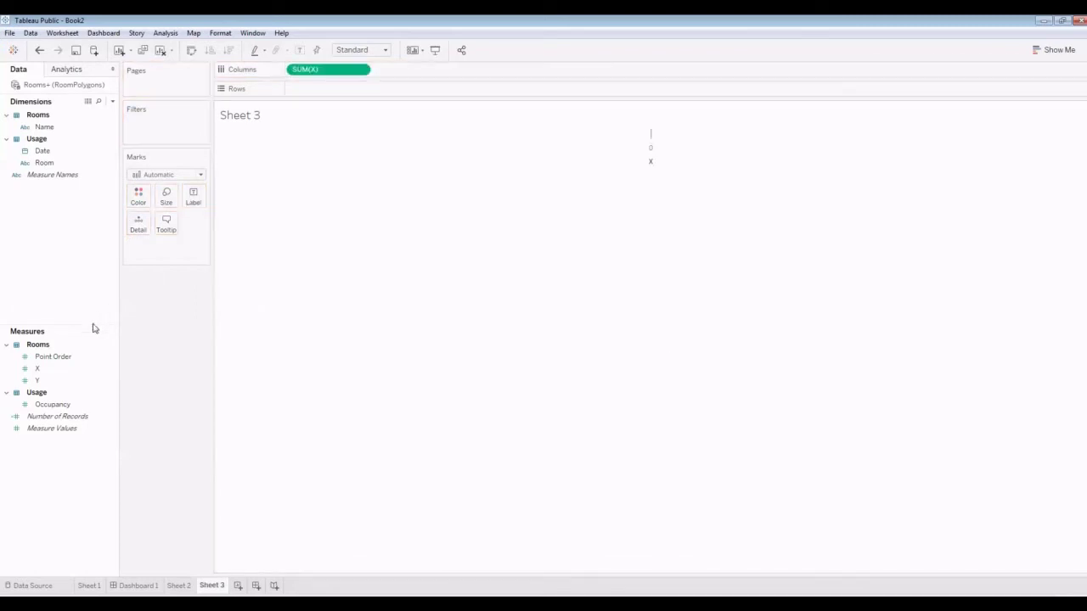
drag(36, 381, 313, 90)
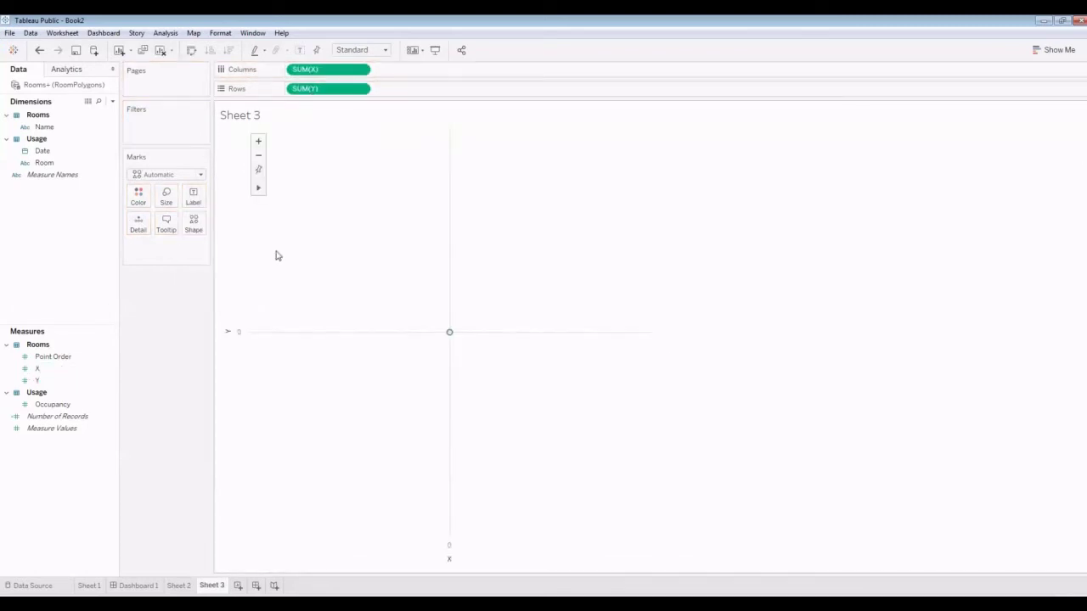
drag(44, 127, 141, 226)
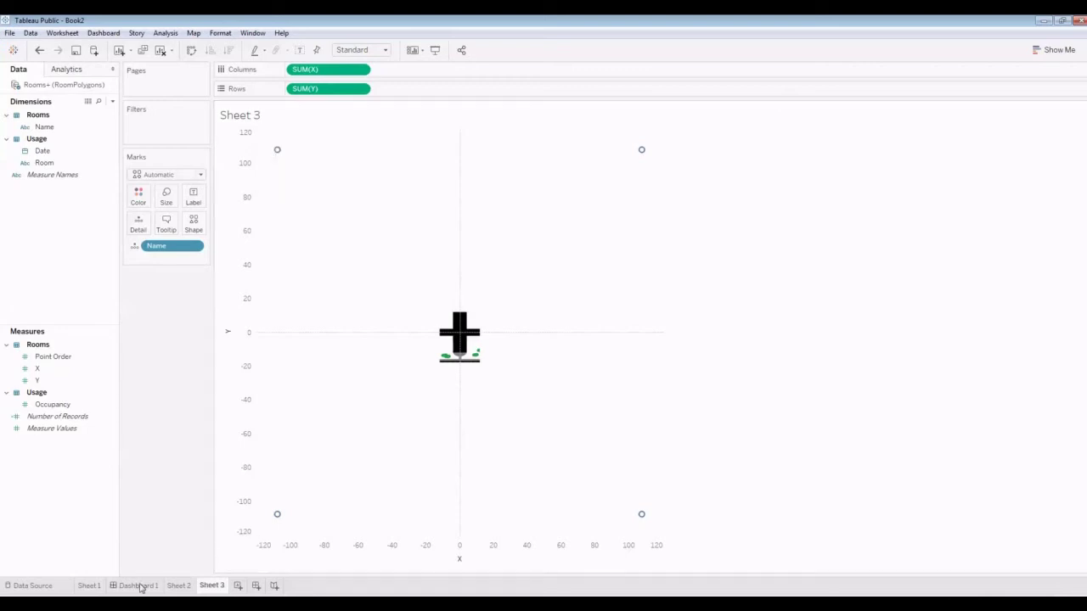
click(89, 586)
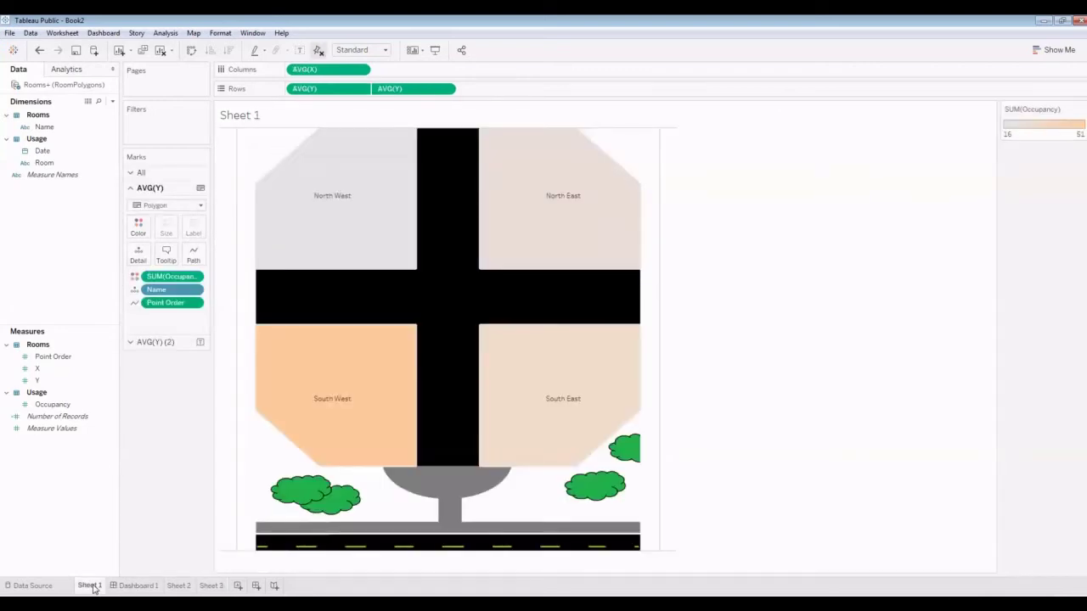
click(219, 586)
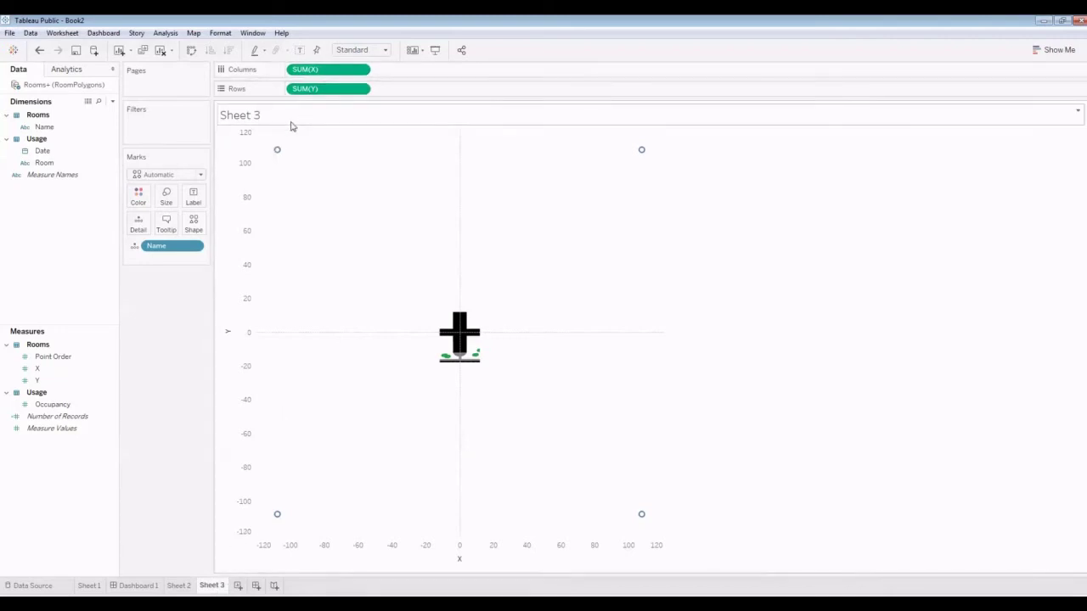
Open the RoomPolygons background image's Options tab, try adding a condition, then cancel the field chooser.
click(194, 34)
mouse_move(231, 59)
click(310, 61)
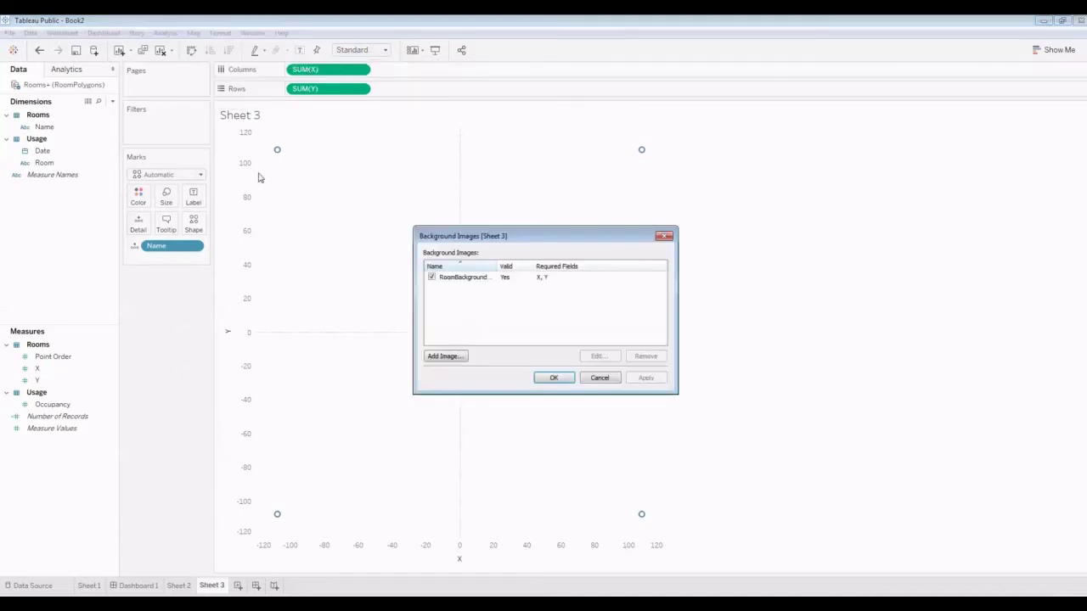
double_click(463, 280)
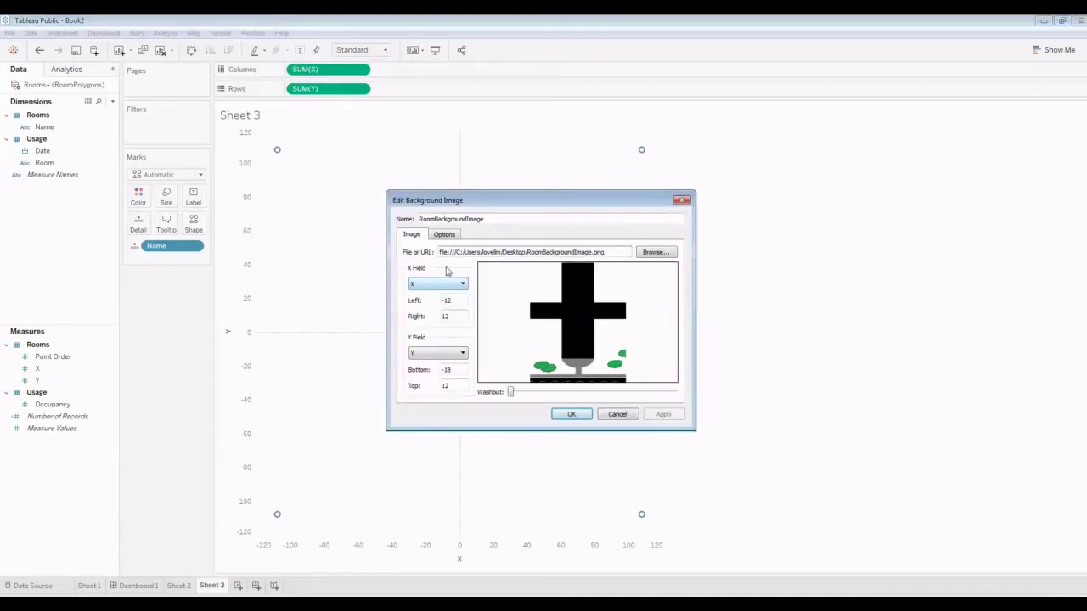
click(445, 235)
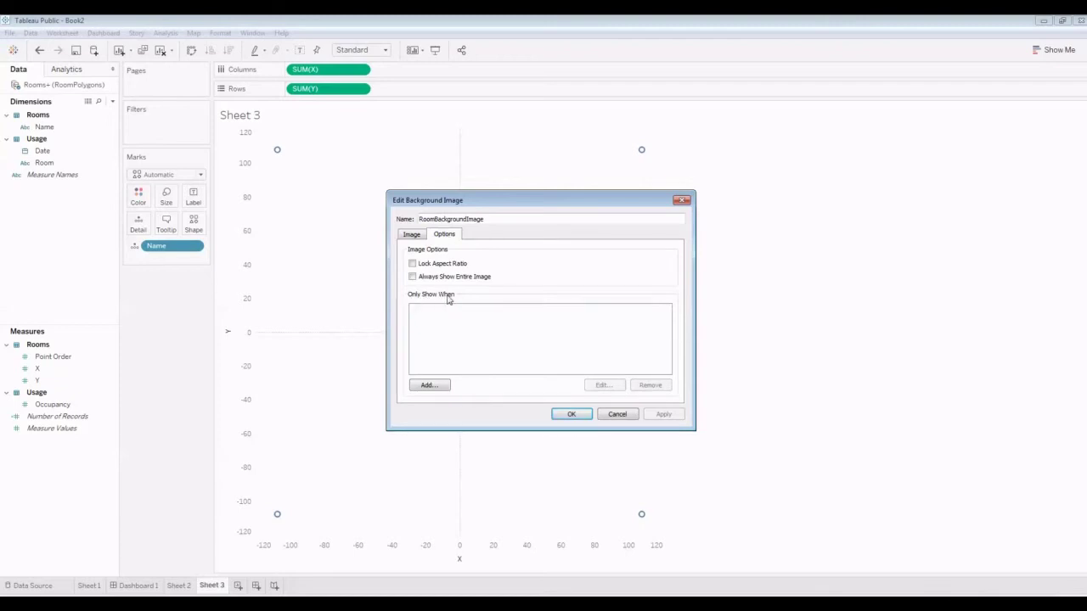
click(429, 384)
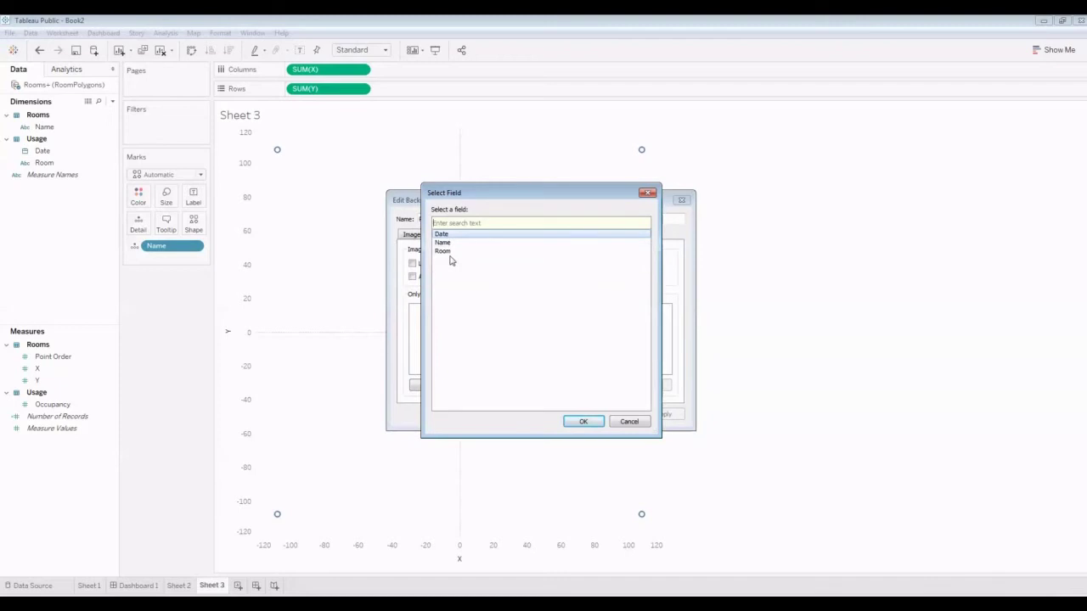
click(648, 193)
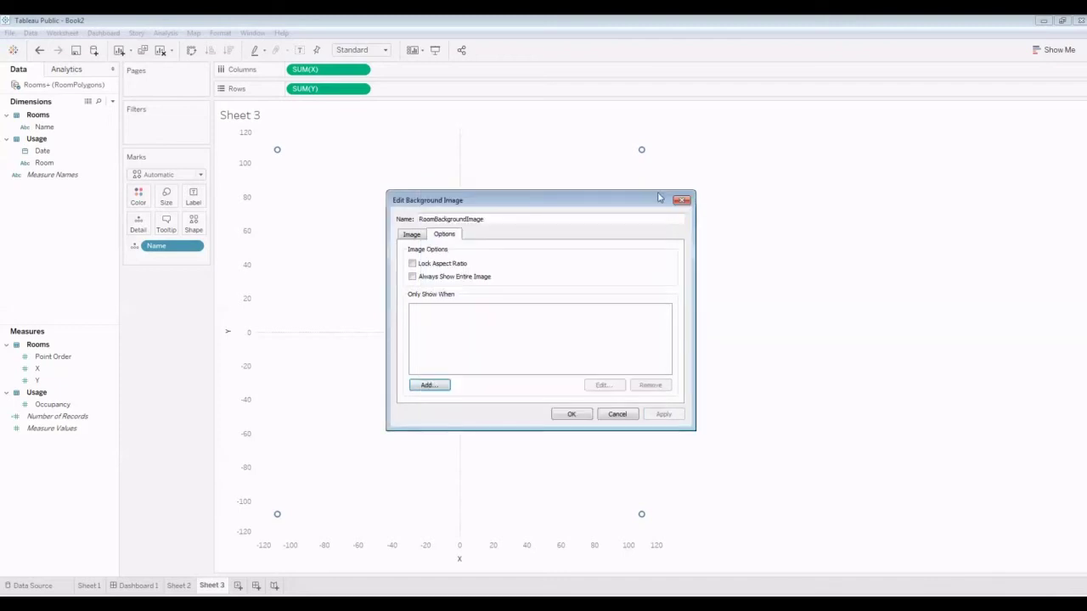
click(682, 200)
Close the image settings and create a calculated field named Use Background with formula TRUE.
click(553, 378)
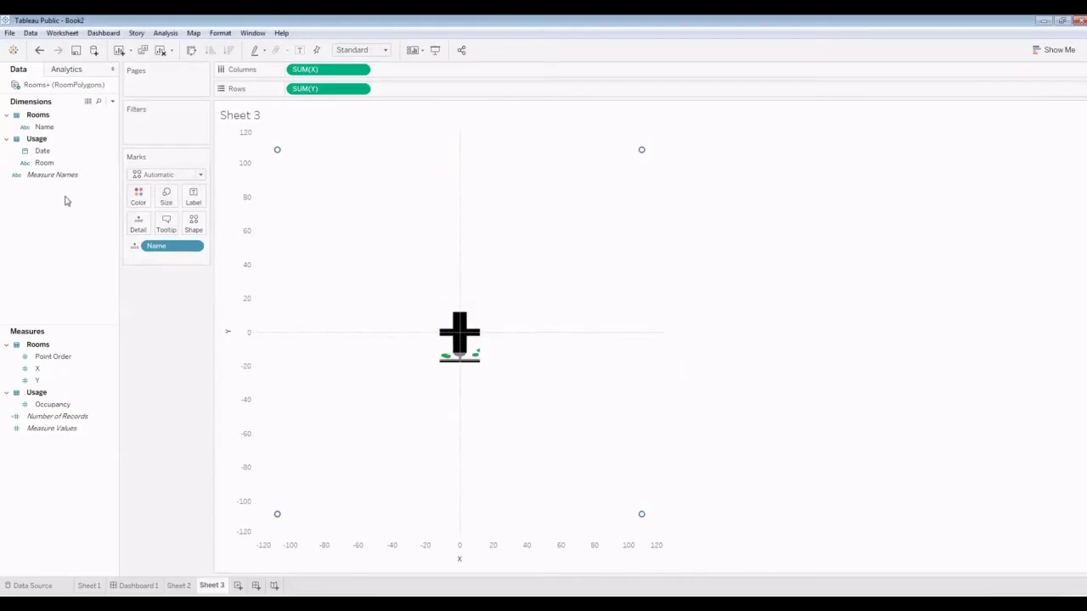
right_click(42, 204)
click(83, 208)
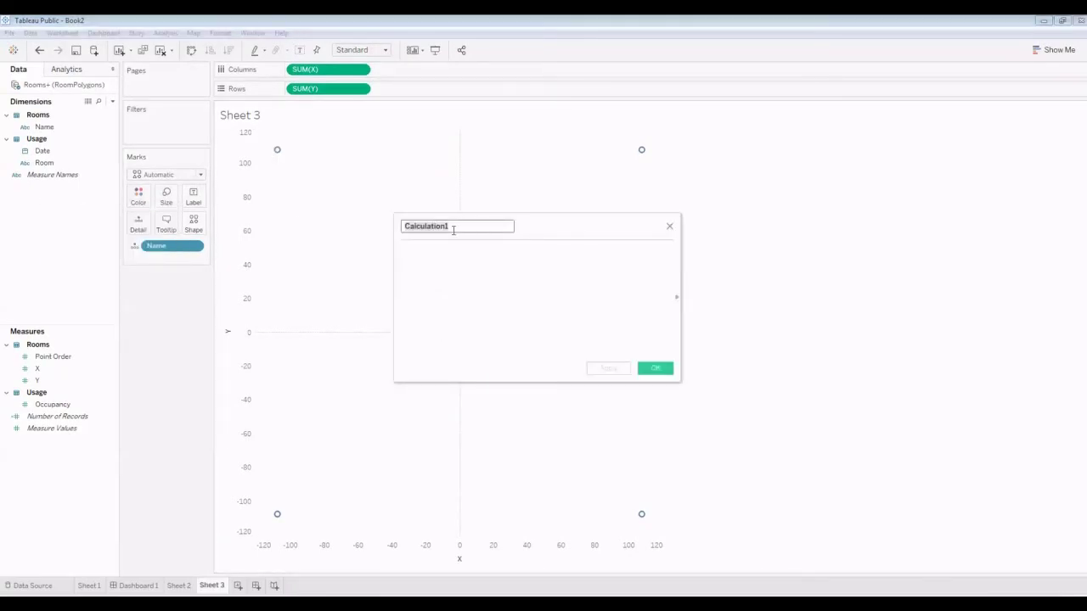
text(User)
click(513, 269)
text(t)
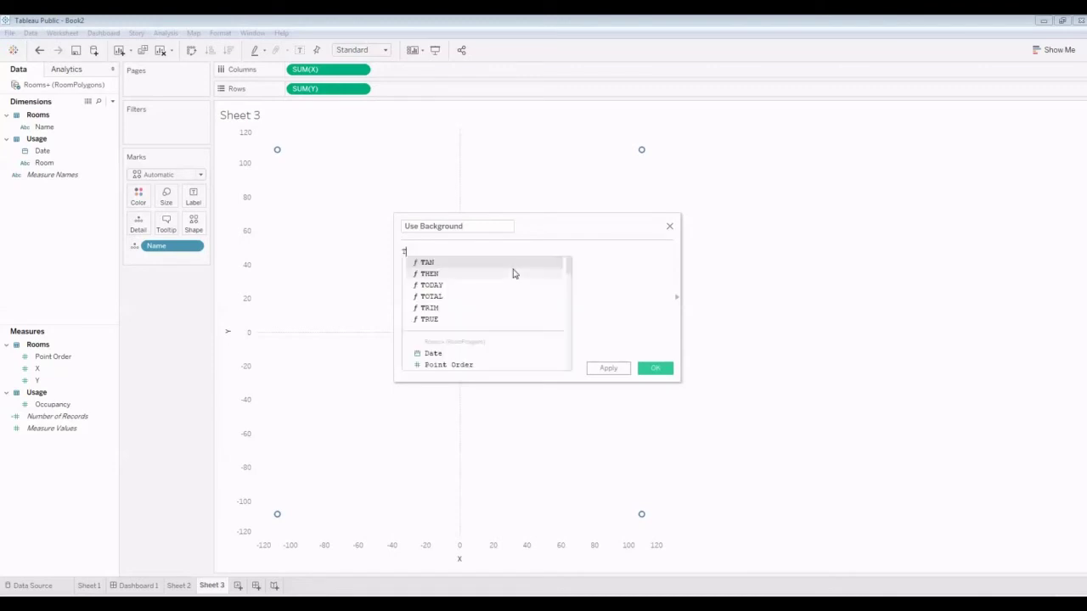
text(ru)
double_click(454, 263)
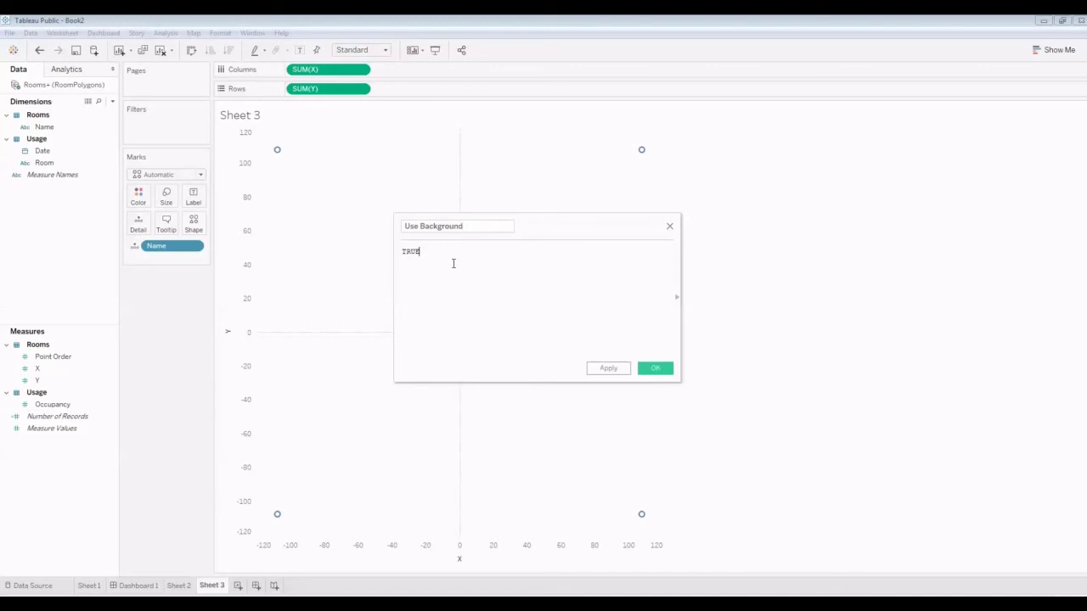
click(655, 368)
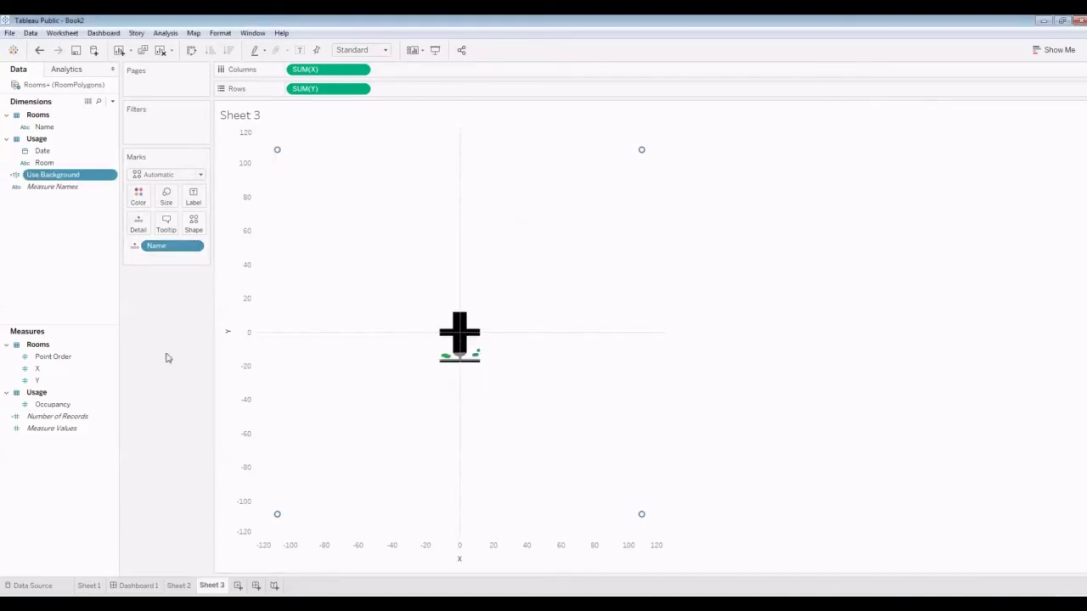
Add Use Background to Sheet 1's marks and open the RoomBackgroundImage entry for editing.
click(92, 586)
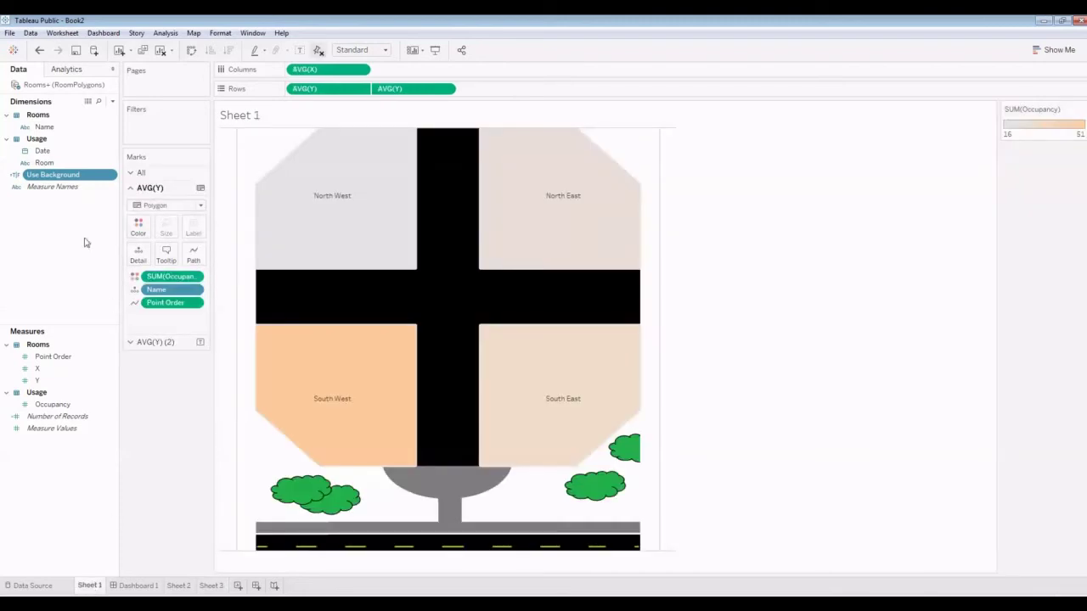
drag(61, 178, 140, 259)
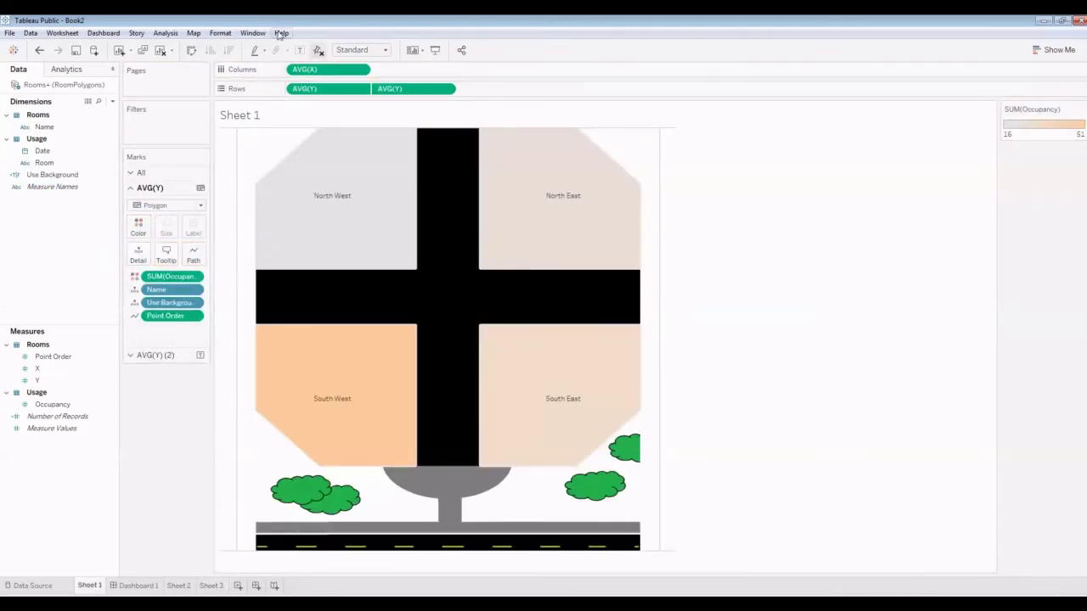
click(197, 33)
mouse_move(222, 60)
click(314, 59)
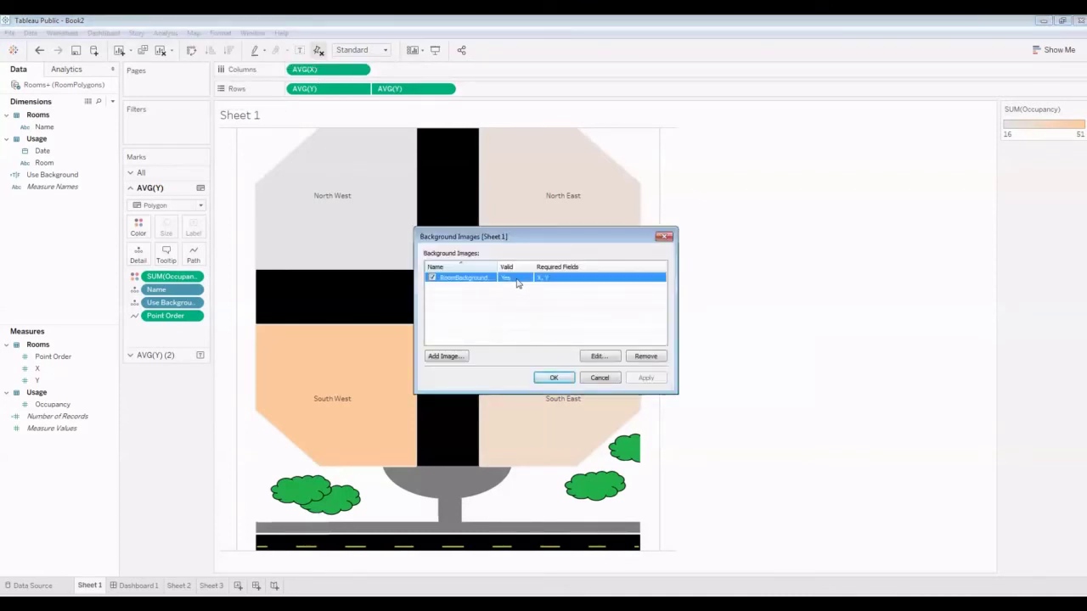
double_click(518, 281)
Add a condition showing the image only when Use Background is True, and save.
click(443, 234)
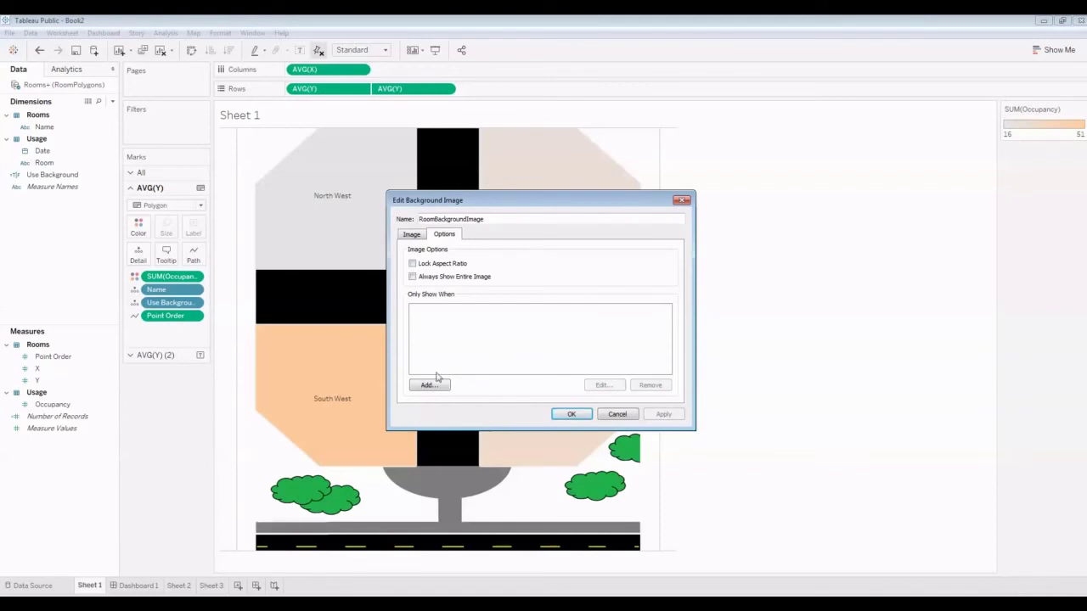
click(429, 385)
click(457, 263)
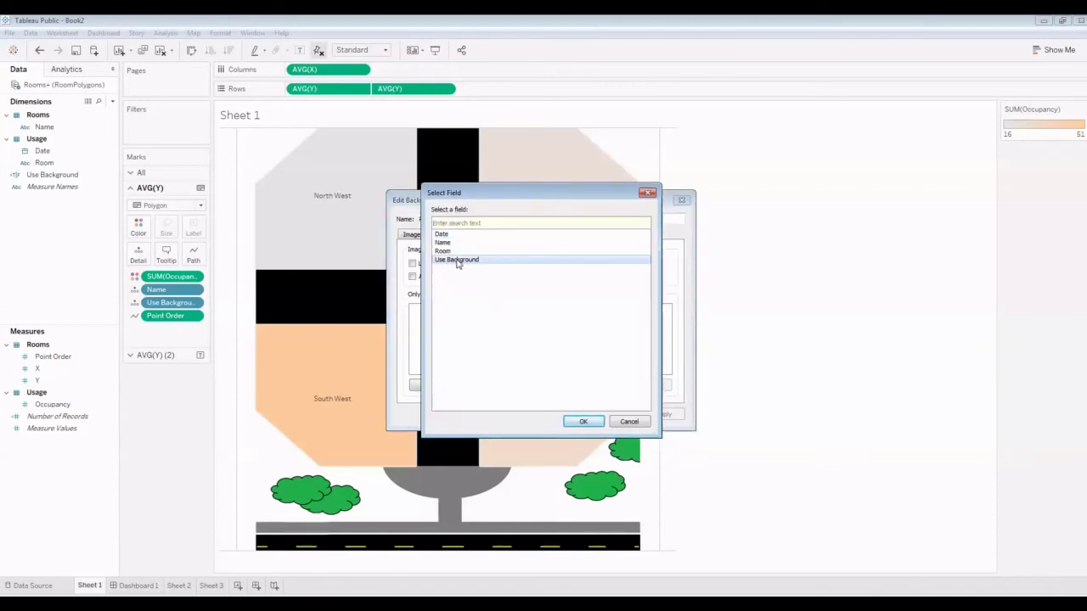
click(583, 421)
click(445, 226)
click(581, 422)
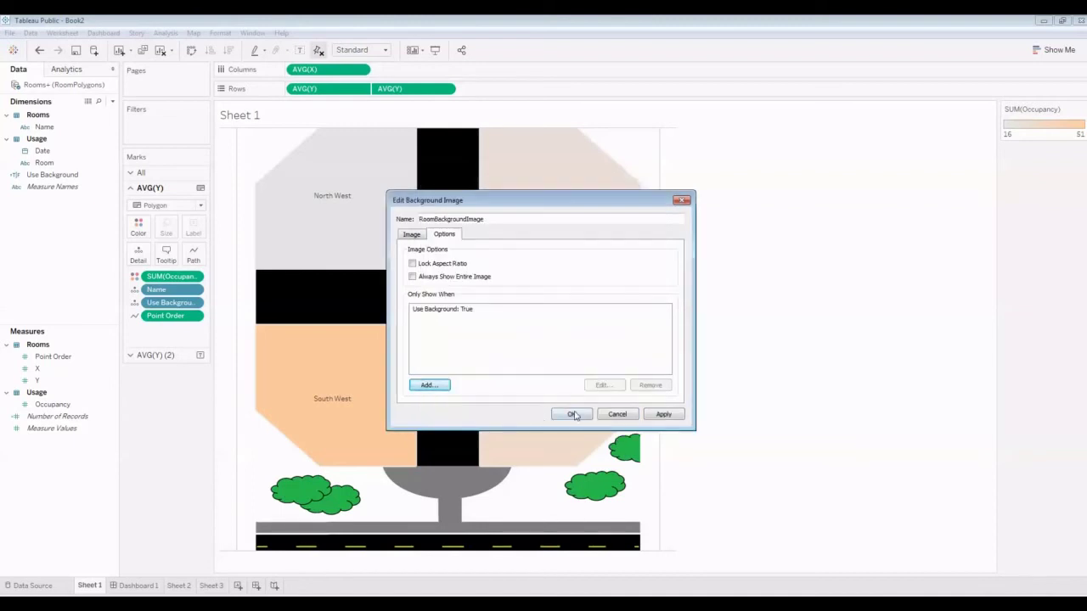
click(572, 414)
click(552, 378)
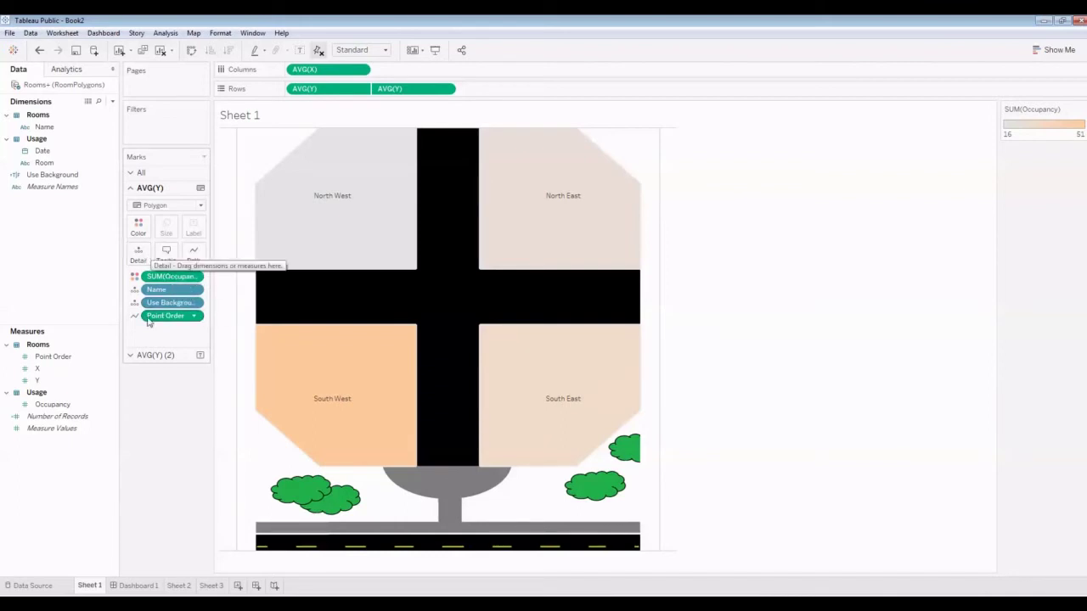
On Sheet 3, switch the X and Y measures from SUM to Average, plotting AVG(X) against AVG(Y).
click(209, 585)
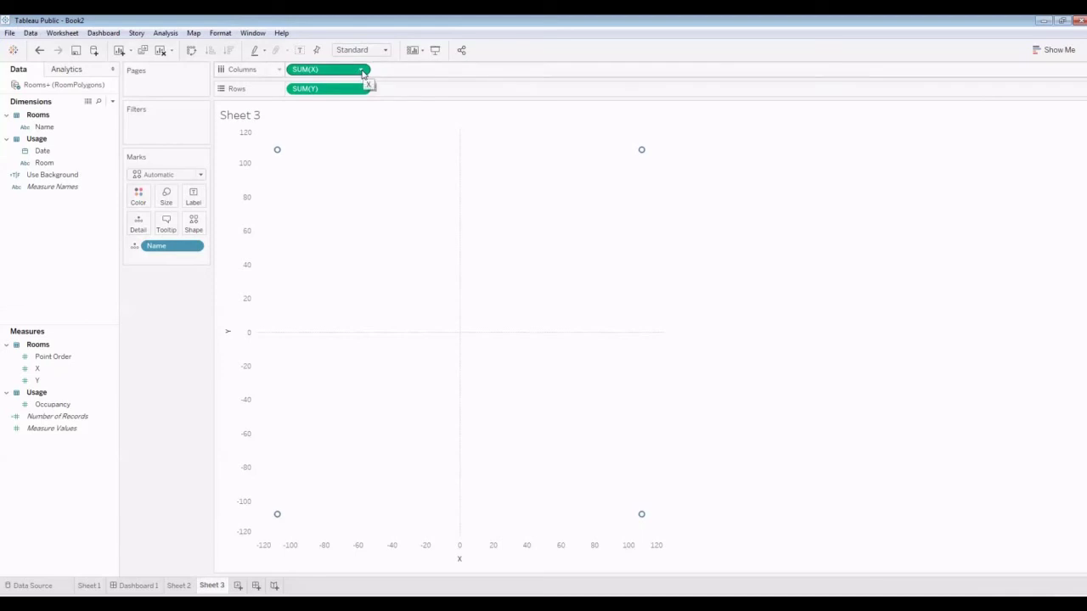
click(363, 73)
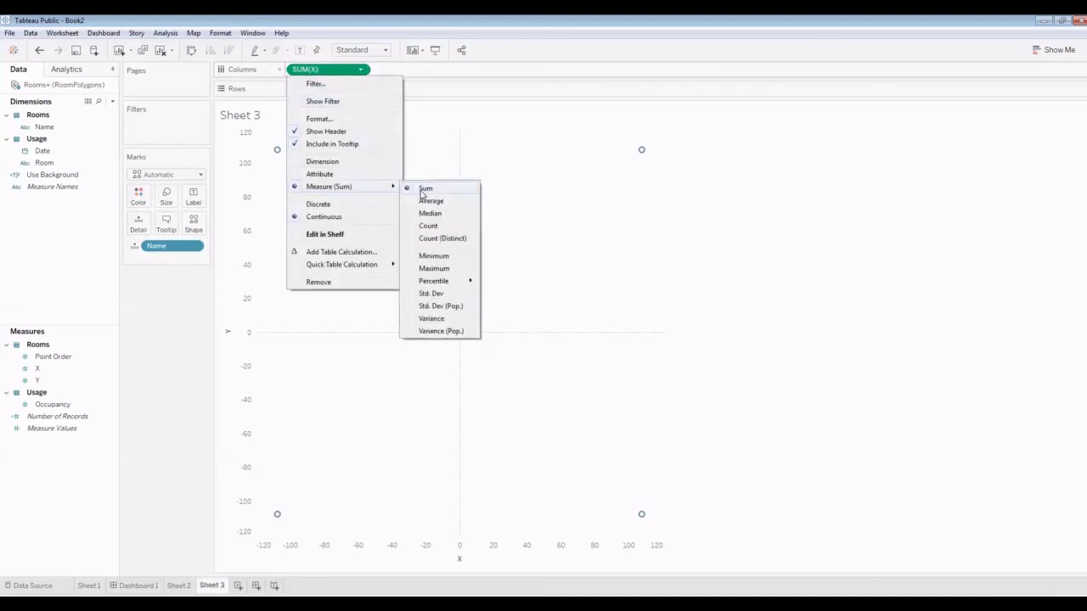
click(425, 200)
click(360, 90)
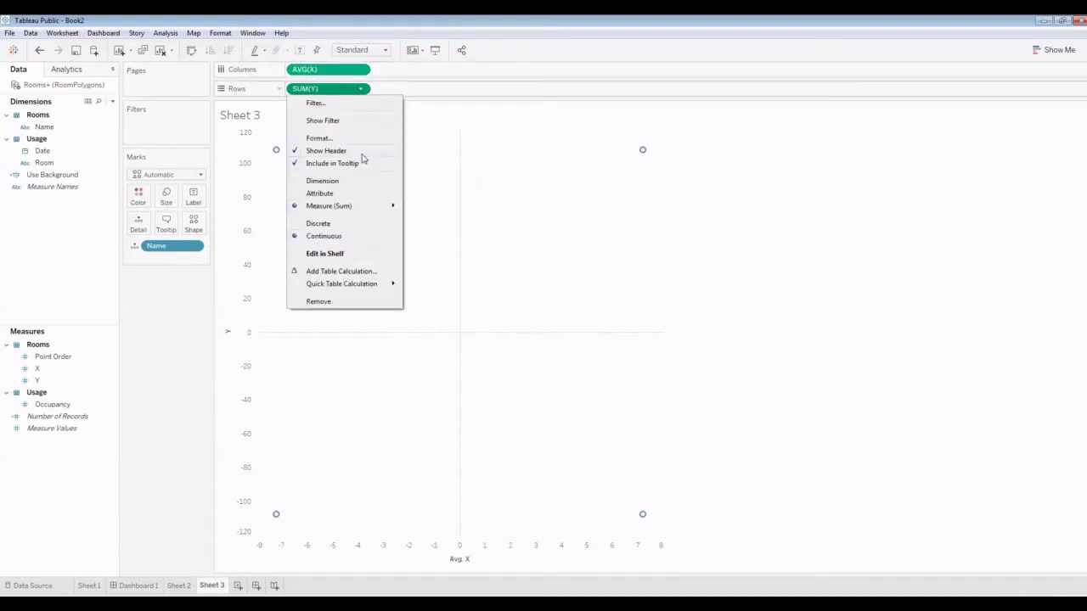
mouse_move(392, 209)
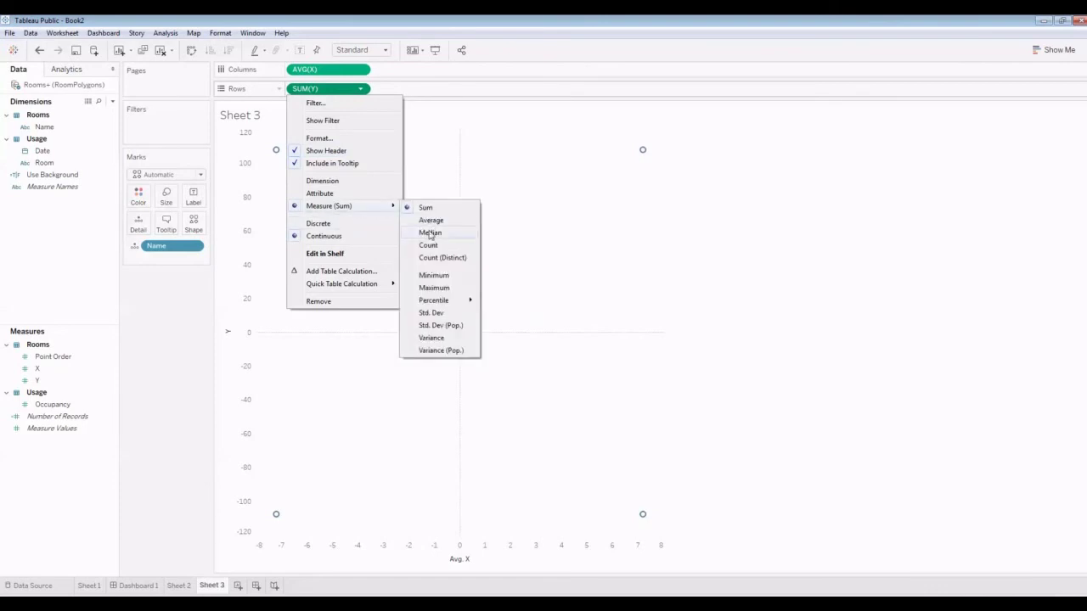
click(429, 218)
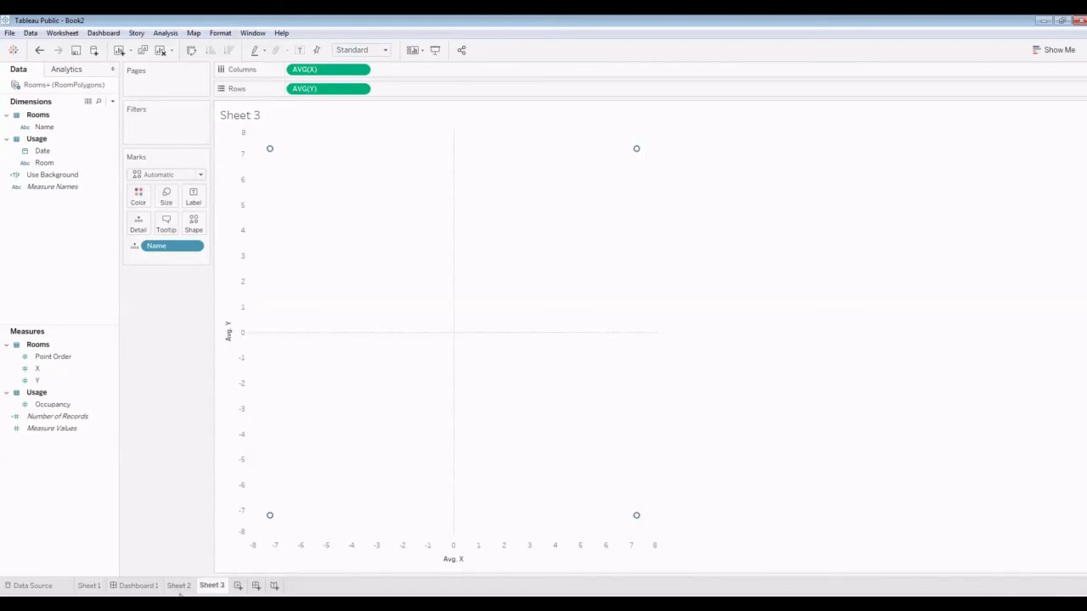
On Dashboard 1, place Sheet 2's bar chart below the map and Sheet 3 below it.
click(140, 588)
double_click(37, 184)
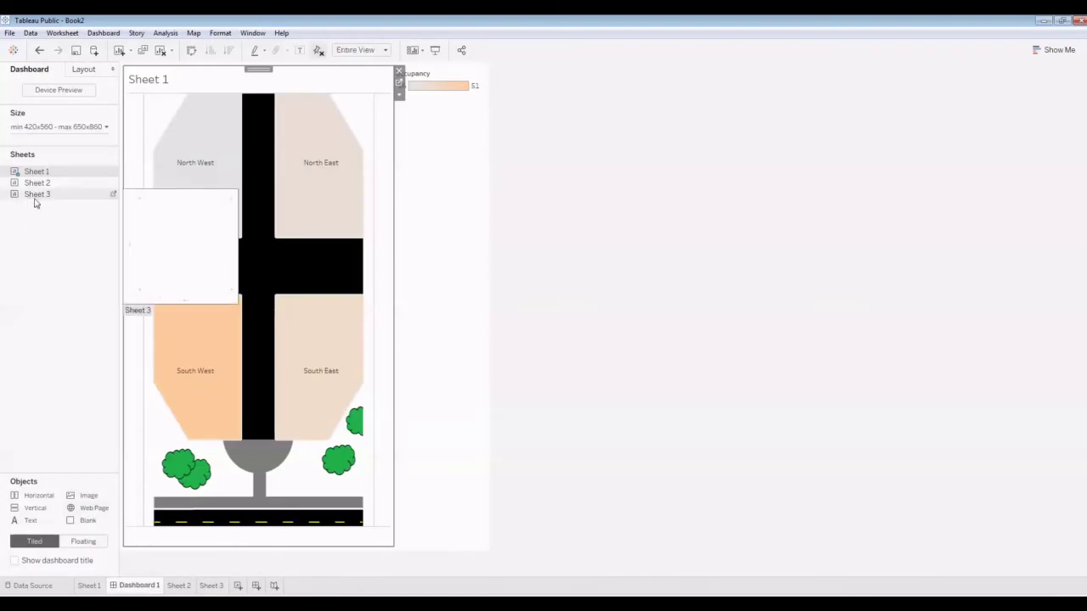
drag(39, 189, 265, 481)
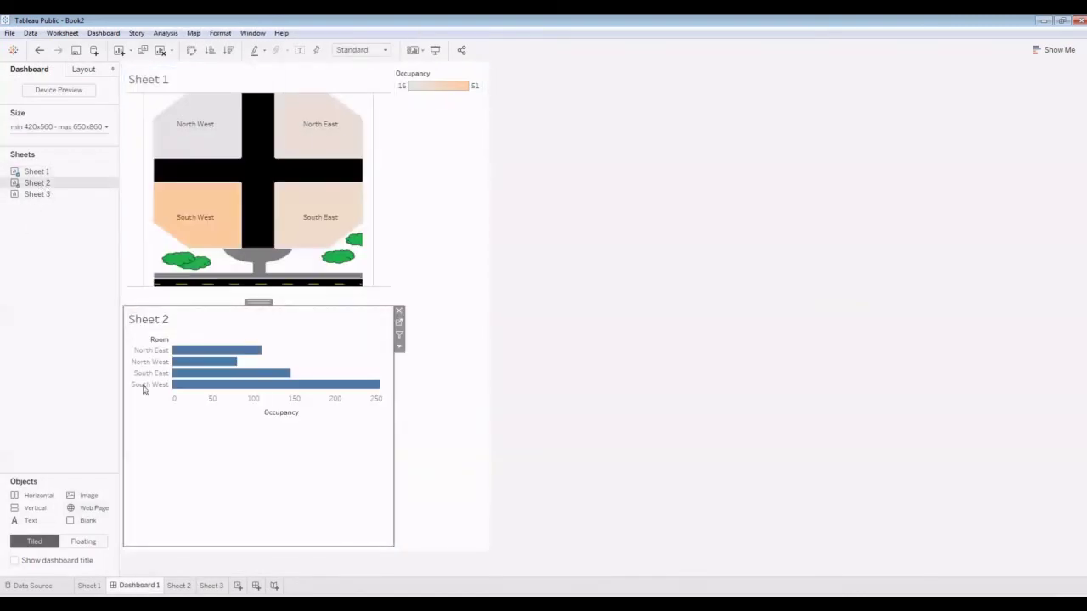
drag(41, 198, 231, 512)
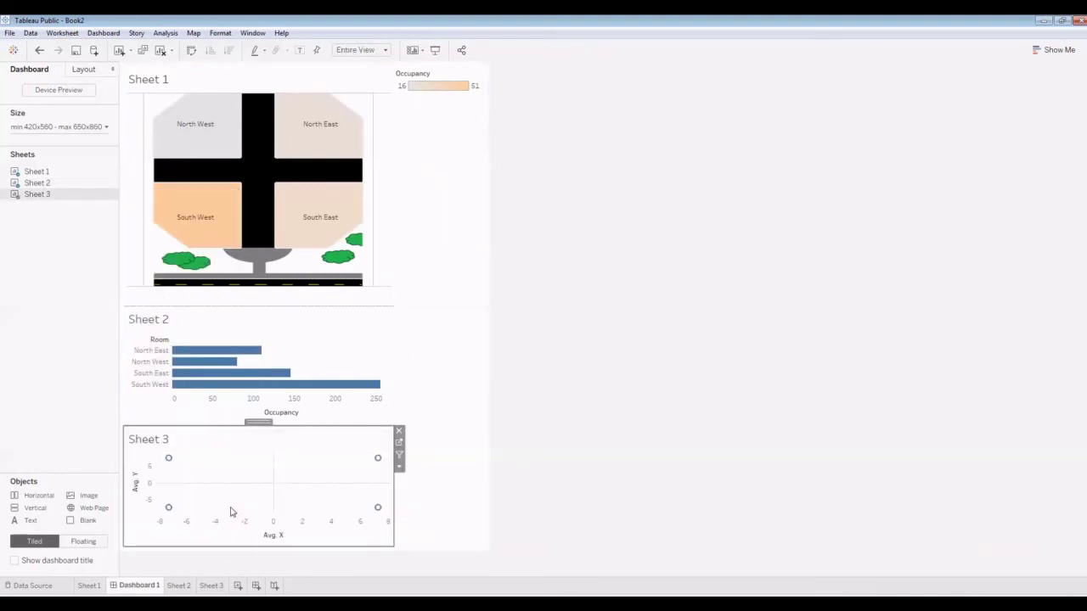
Drag the bar chart's top edge down so the floor-plan map gets more height.
click(444, 371)
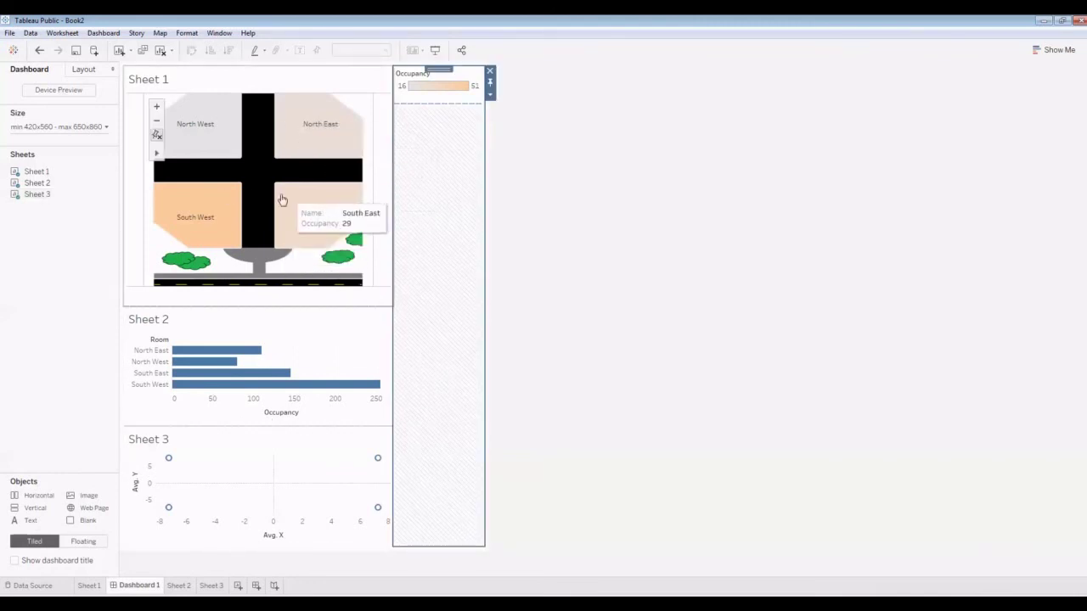
click(491, 286)
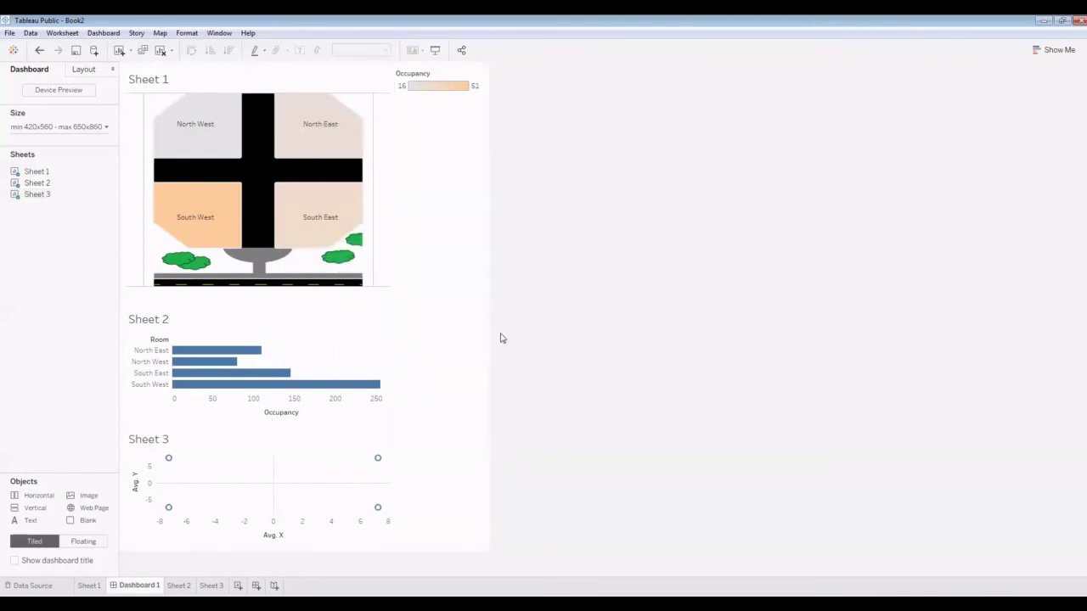
click(258, 321)
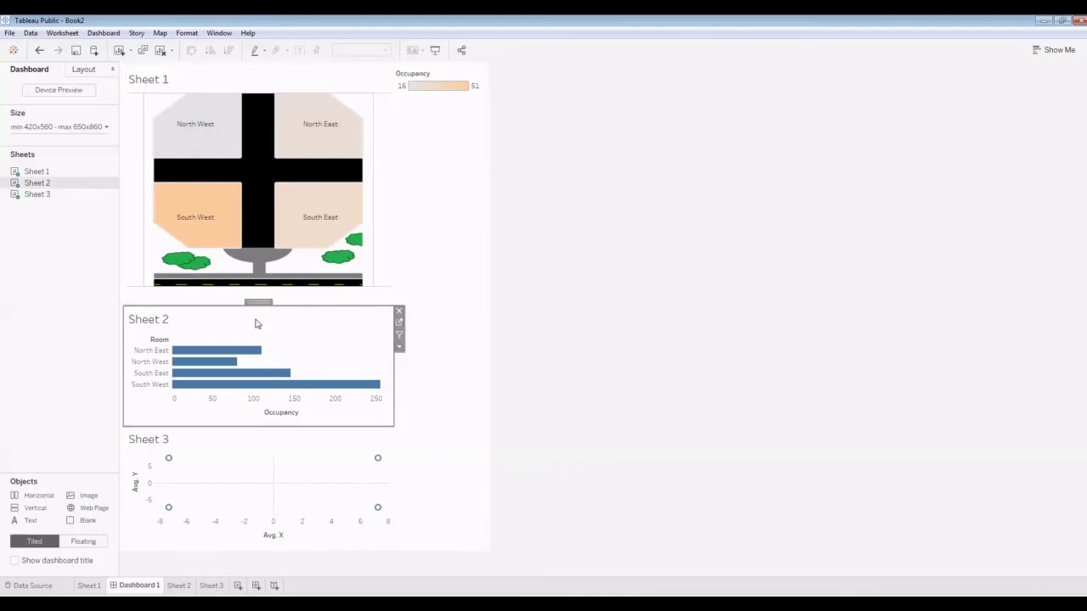
drag(257, 303, 258, 335)
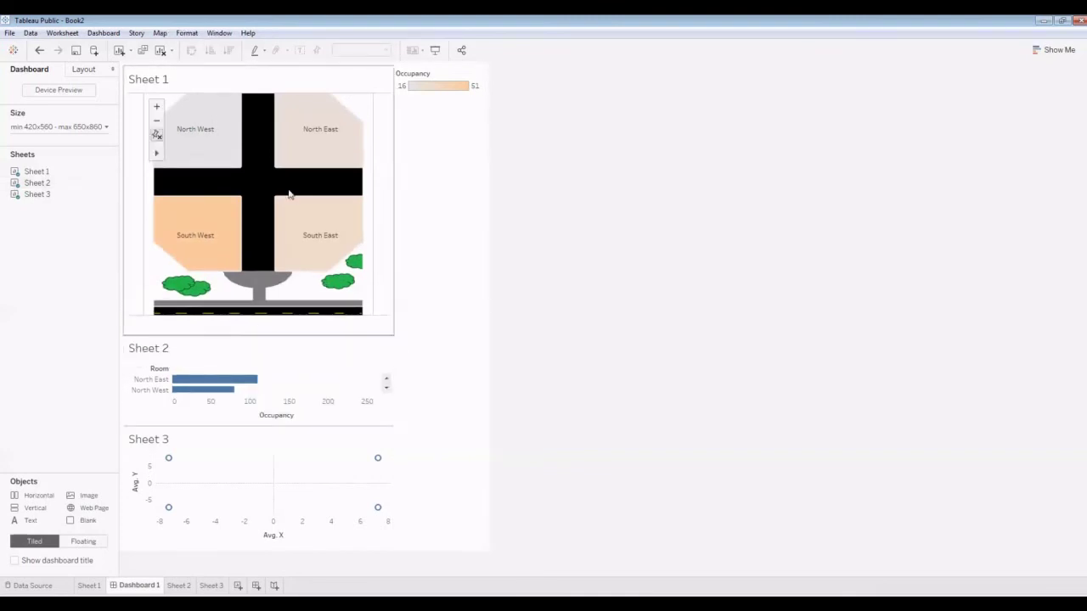
click(447, 374)
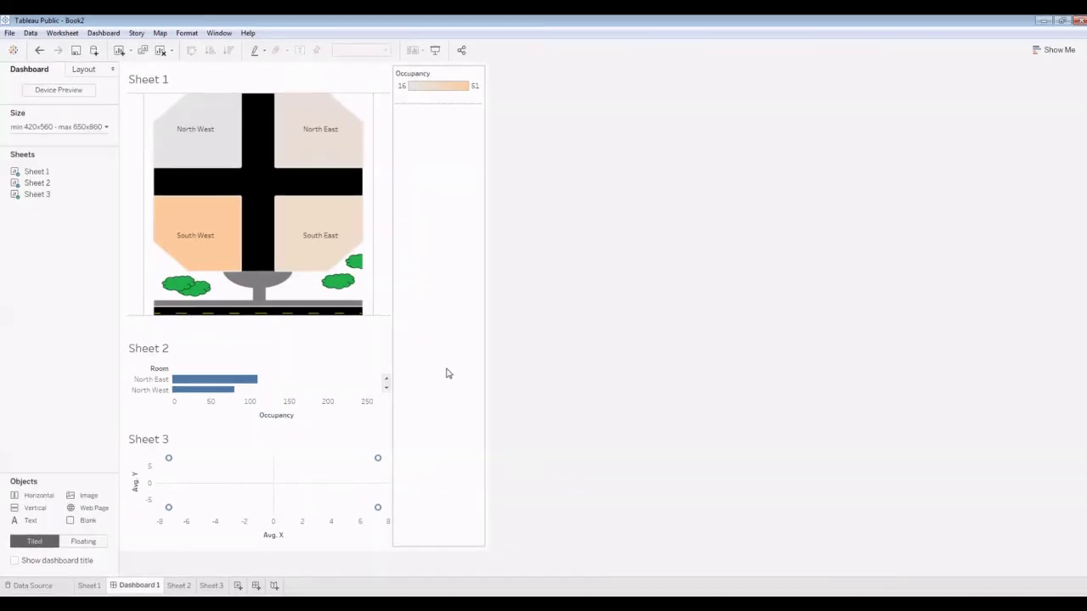
click(88, 585)
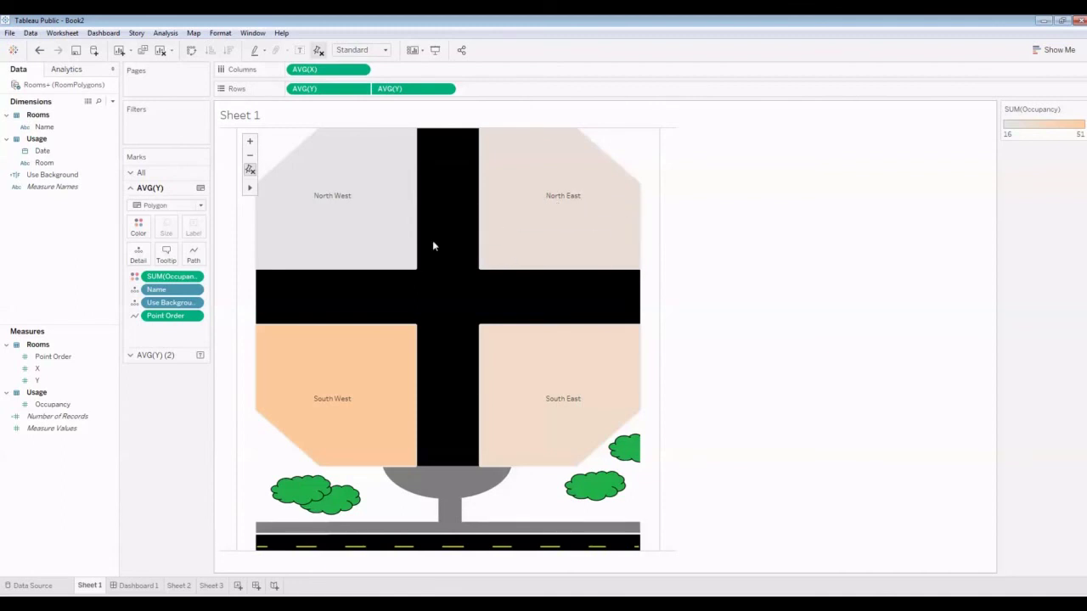
click(79, 178)
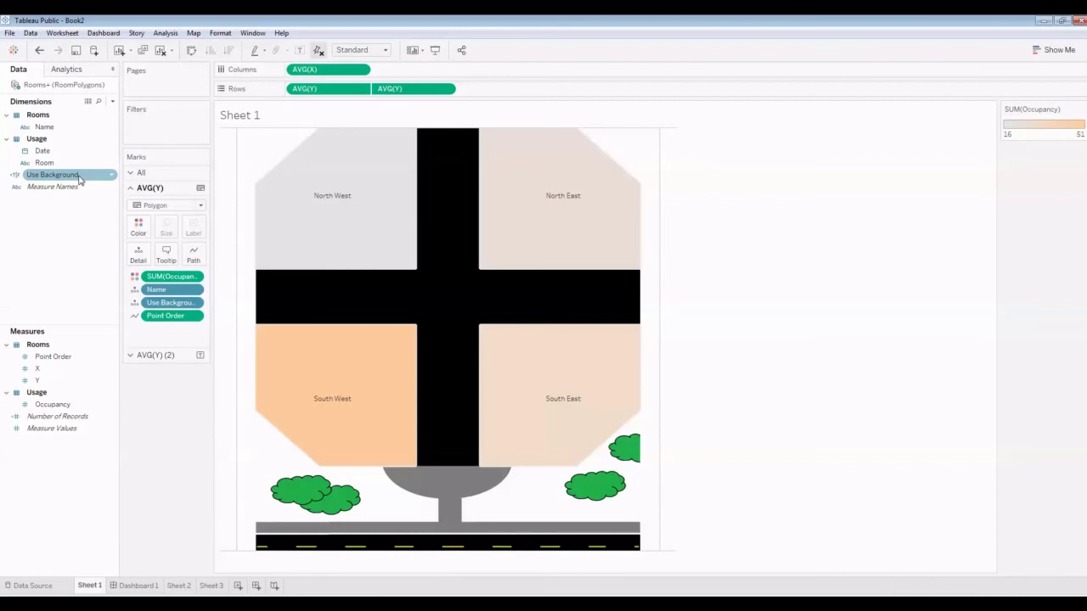
click(146, 587)
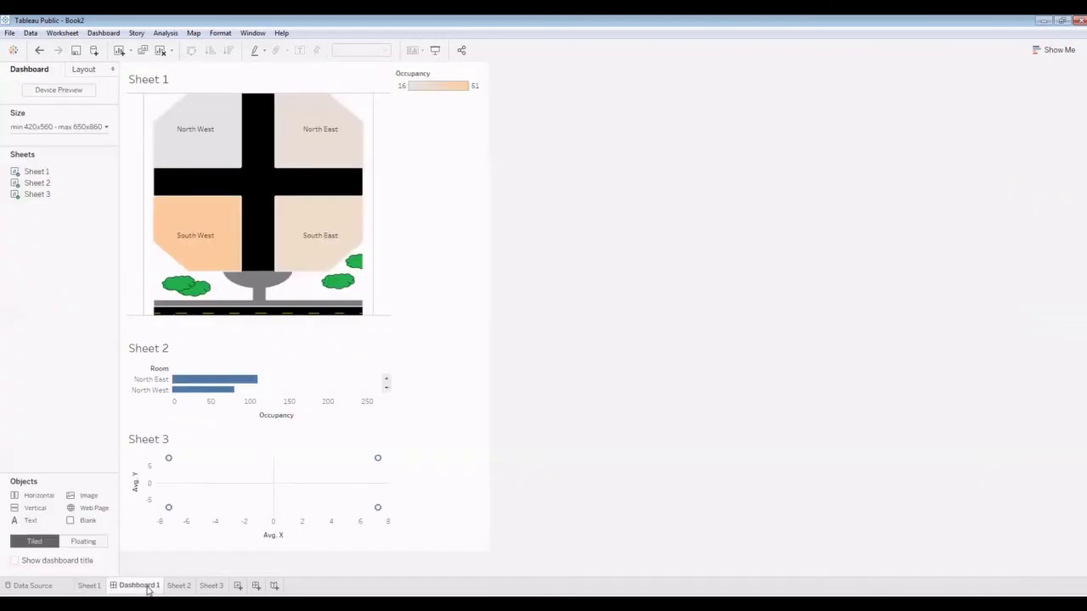